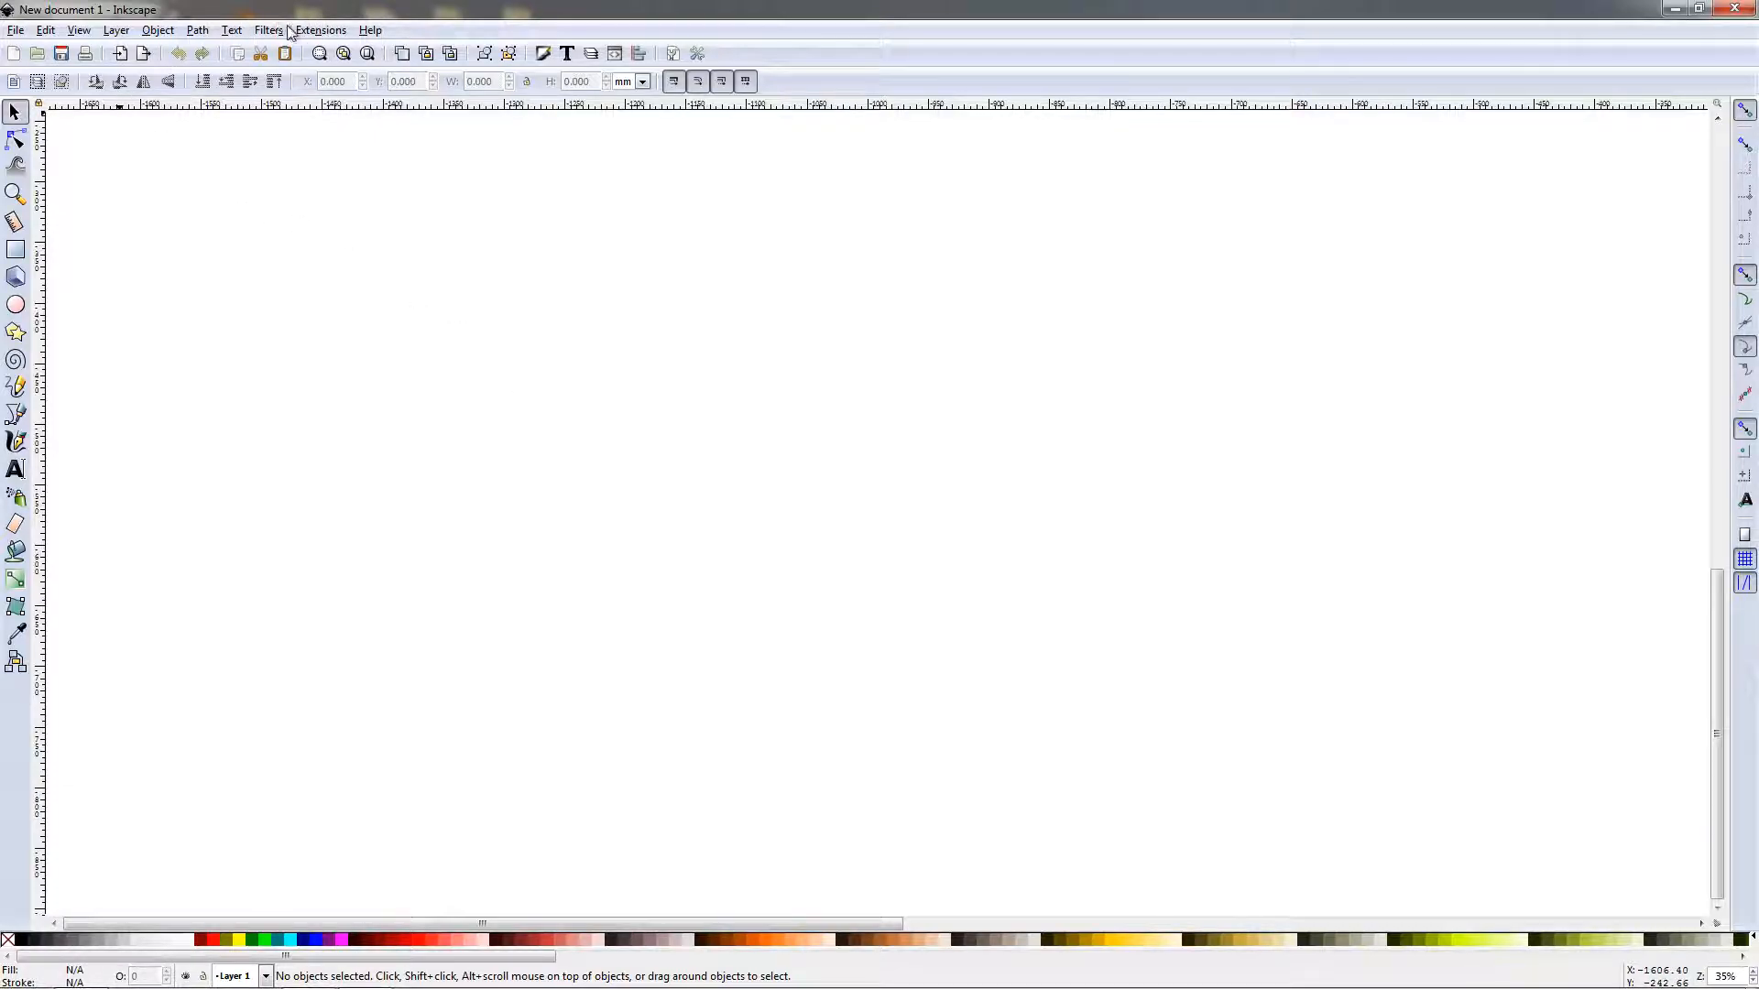
# Render a gear with 8 teeth, 40.0 px circular pitch, 10.0 degree pressure angle and a 40.0 px center hole.
pyautogui.click(317, 31)
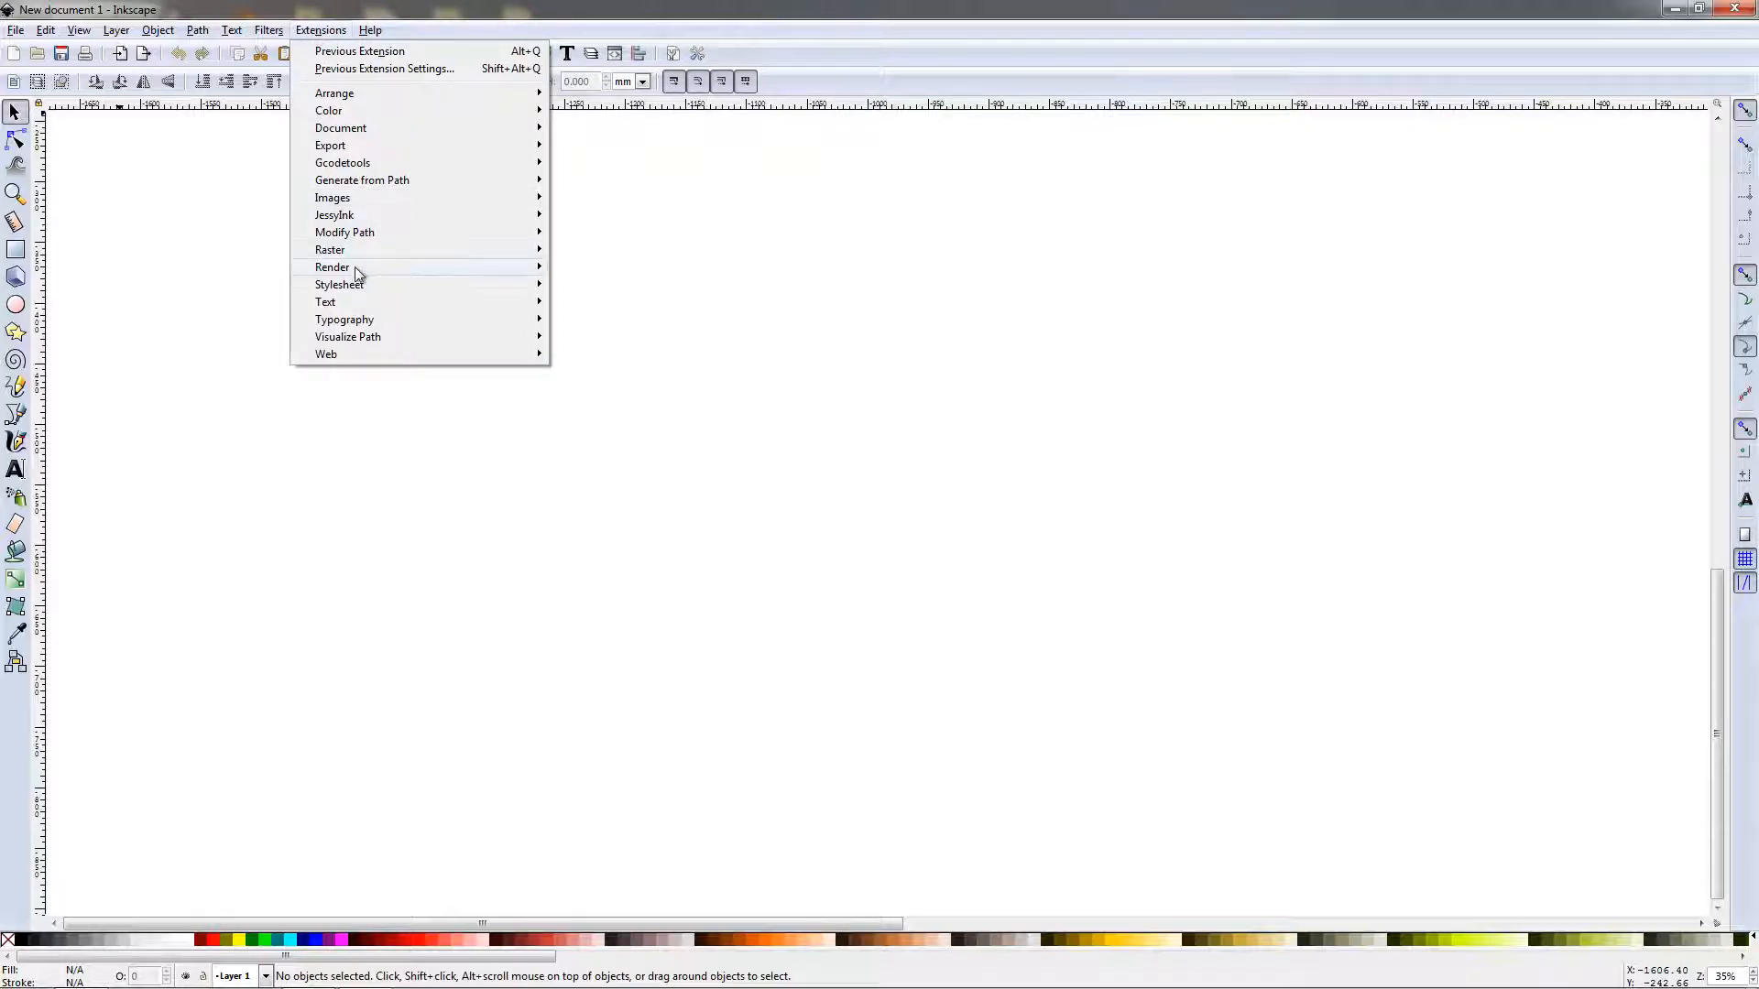
pyautogui.moveTo(348, 271)
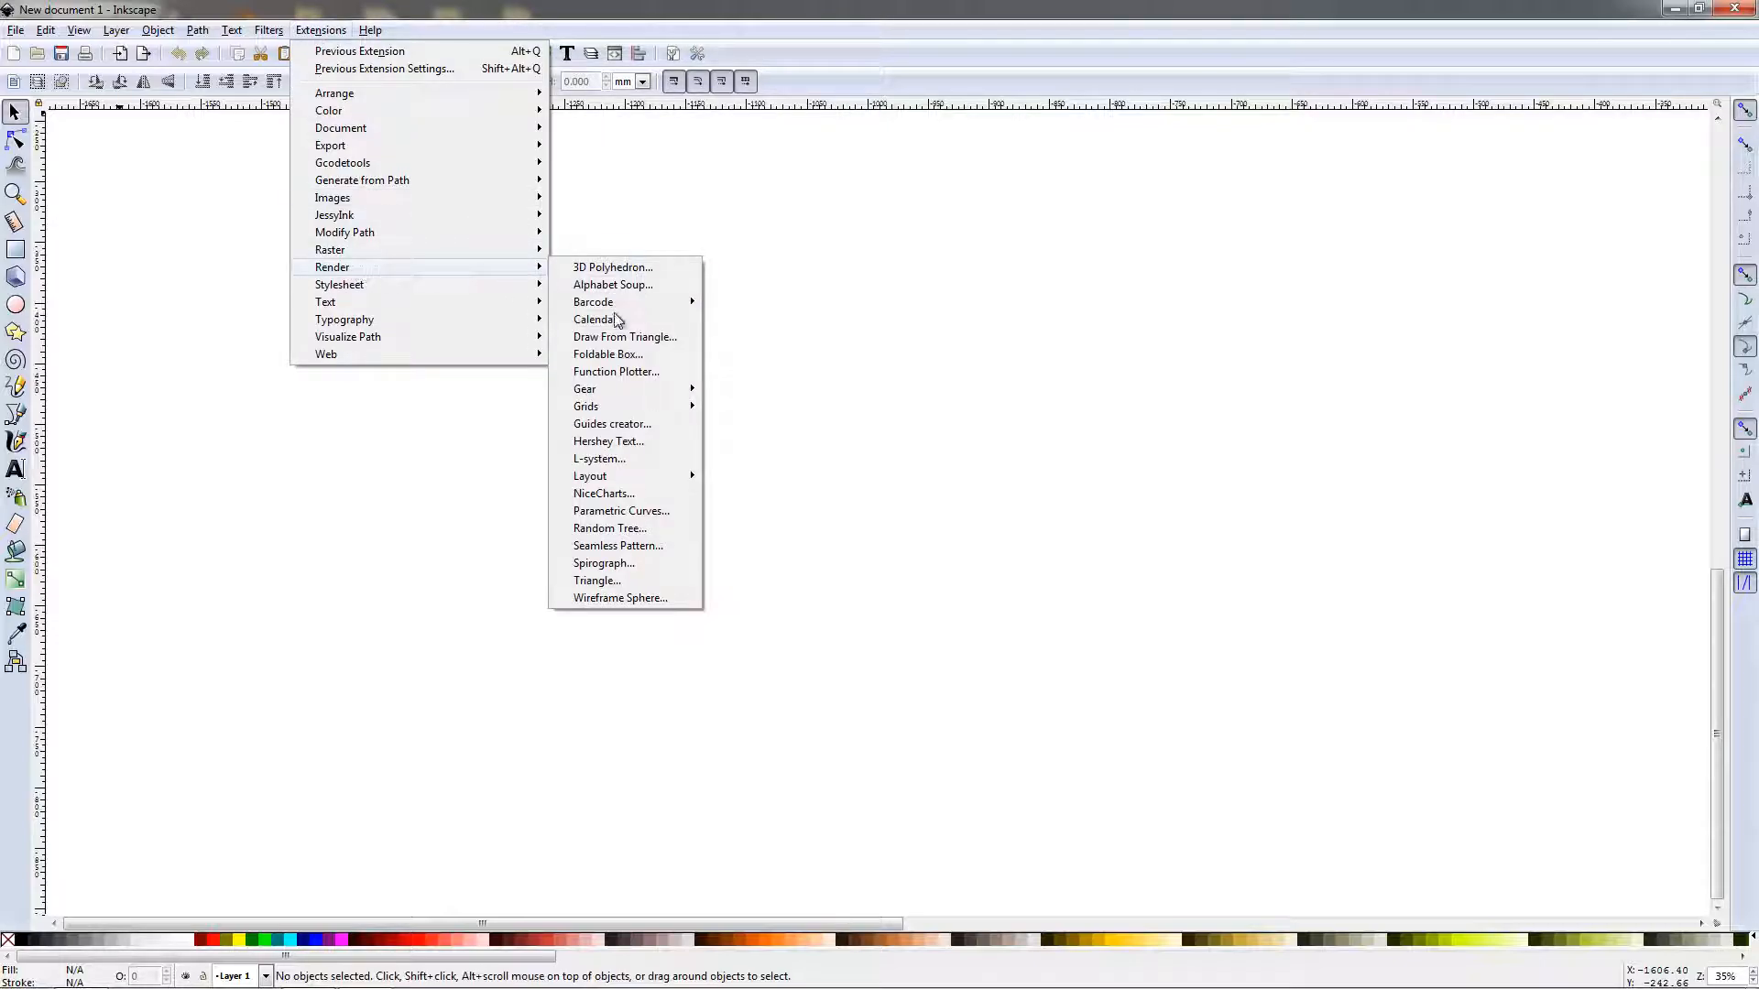
pyautogui.moveTo(591, 394)
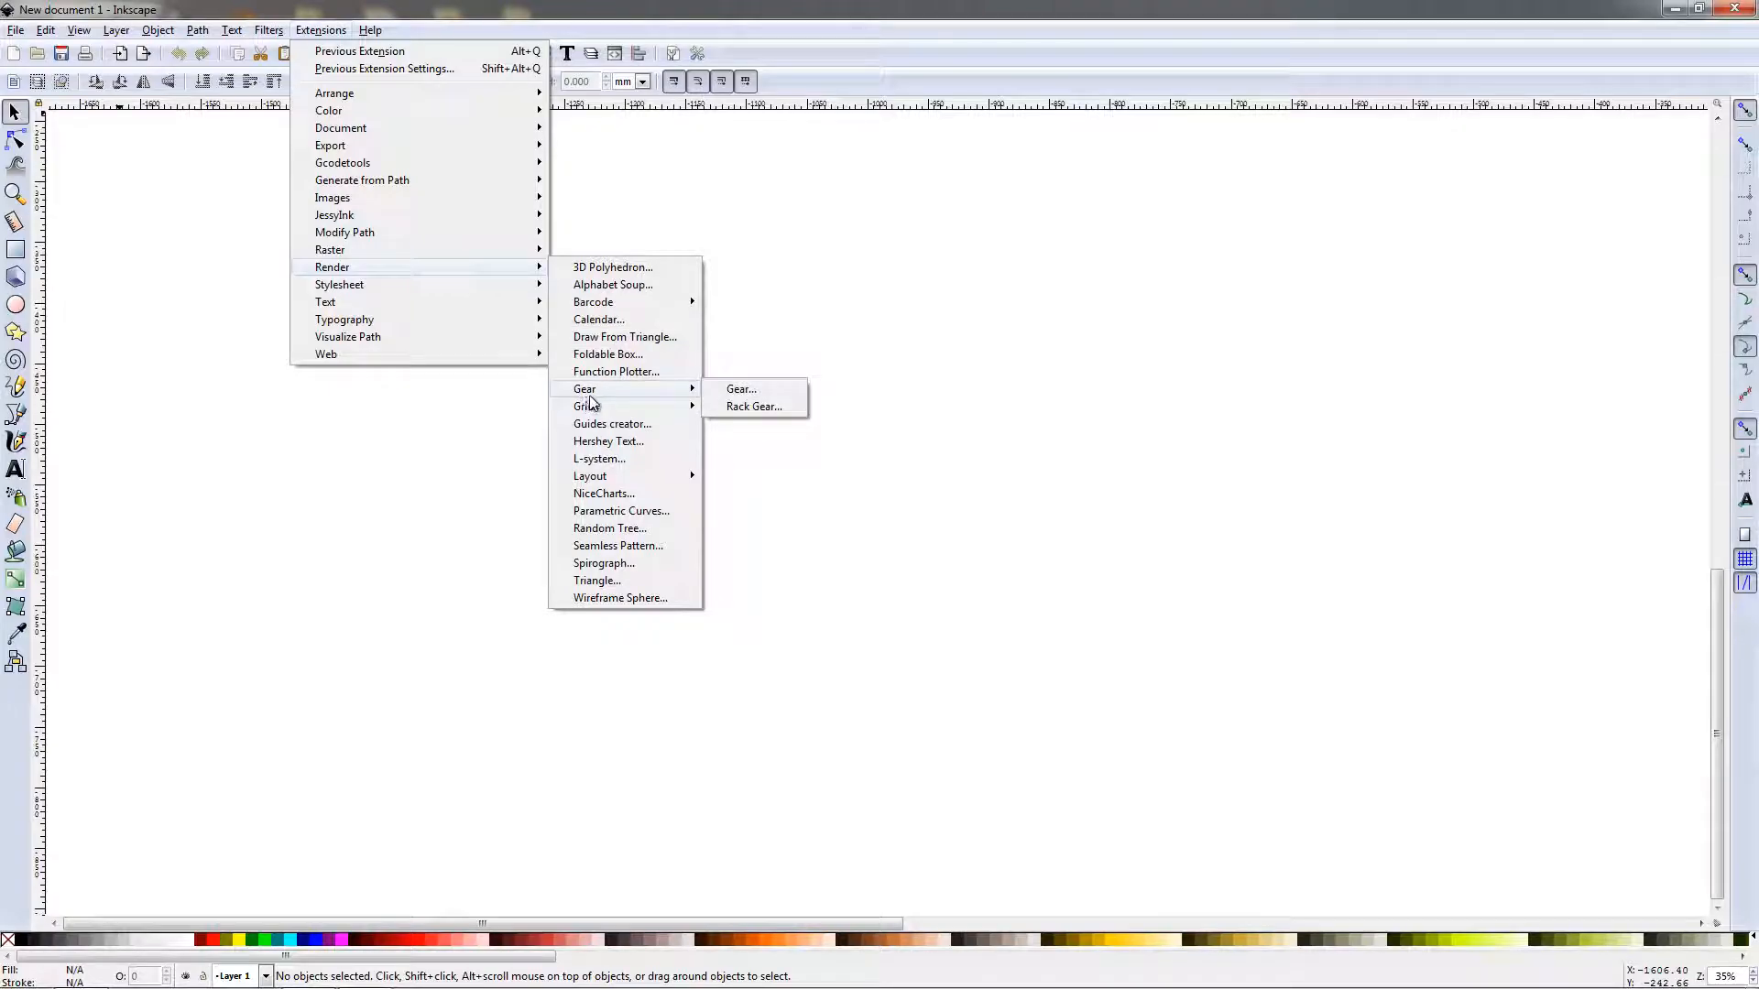
pyautogui.click(742, 392)
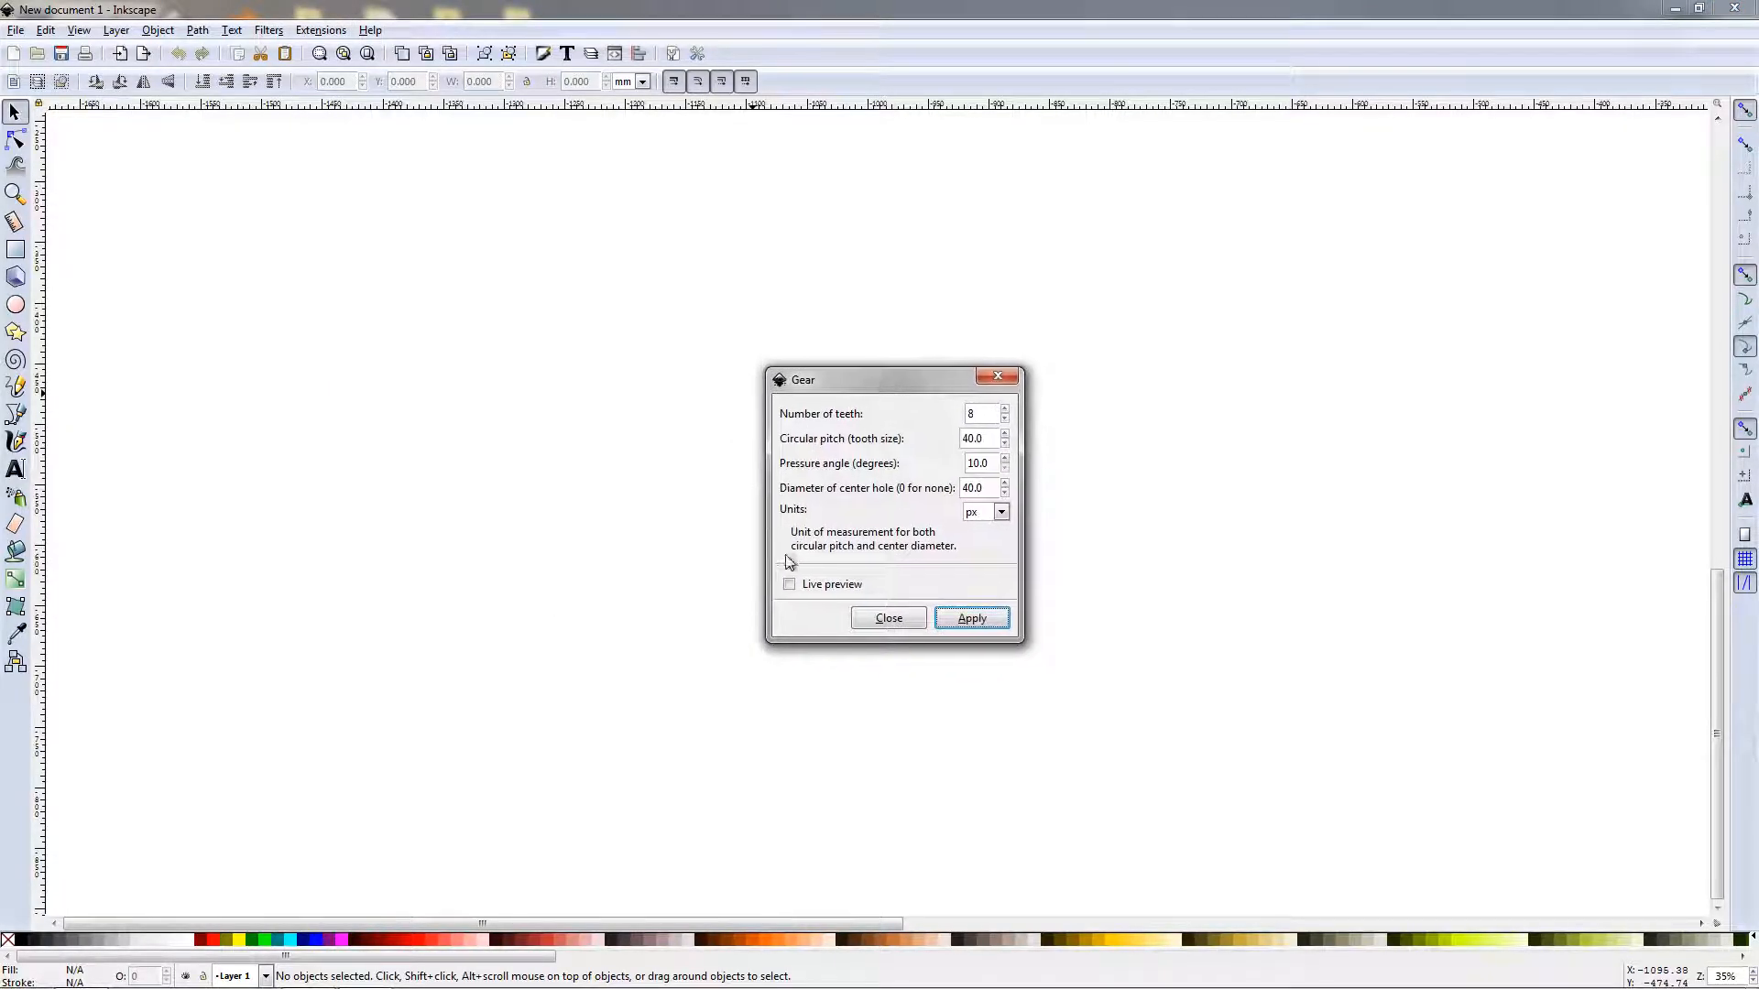
pyautogui.doubleClick(985, 413)
pyautogui.press('Tab')
pyautogui.moveTo(987, 465); pyautogui.dragTo(957, 495)
pyautogui.moveTo(894, 375); pyautogui.dragTo(1058, 398)
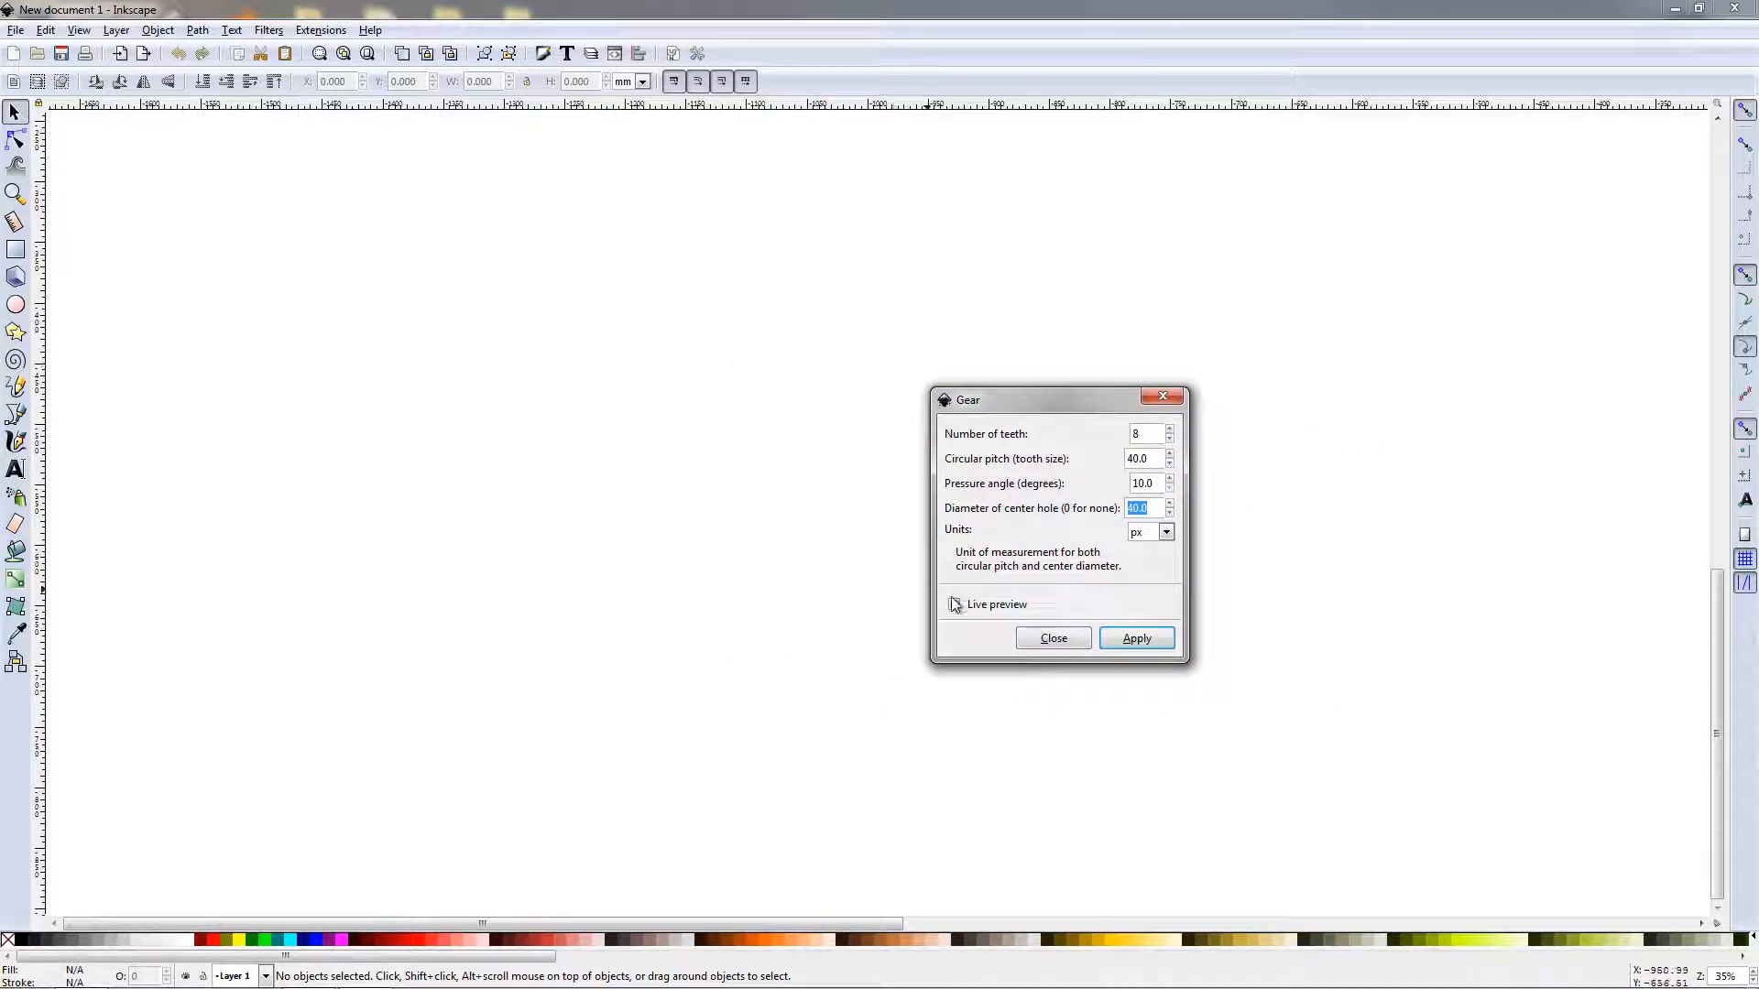
pyautogui.click(1134, 639)
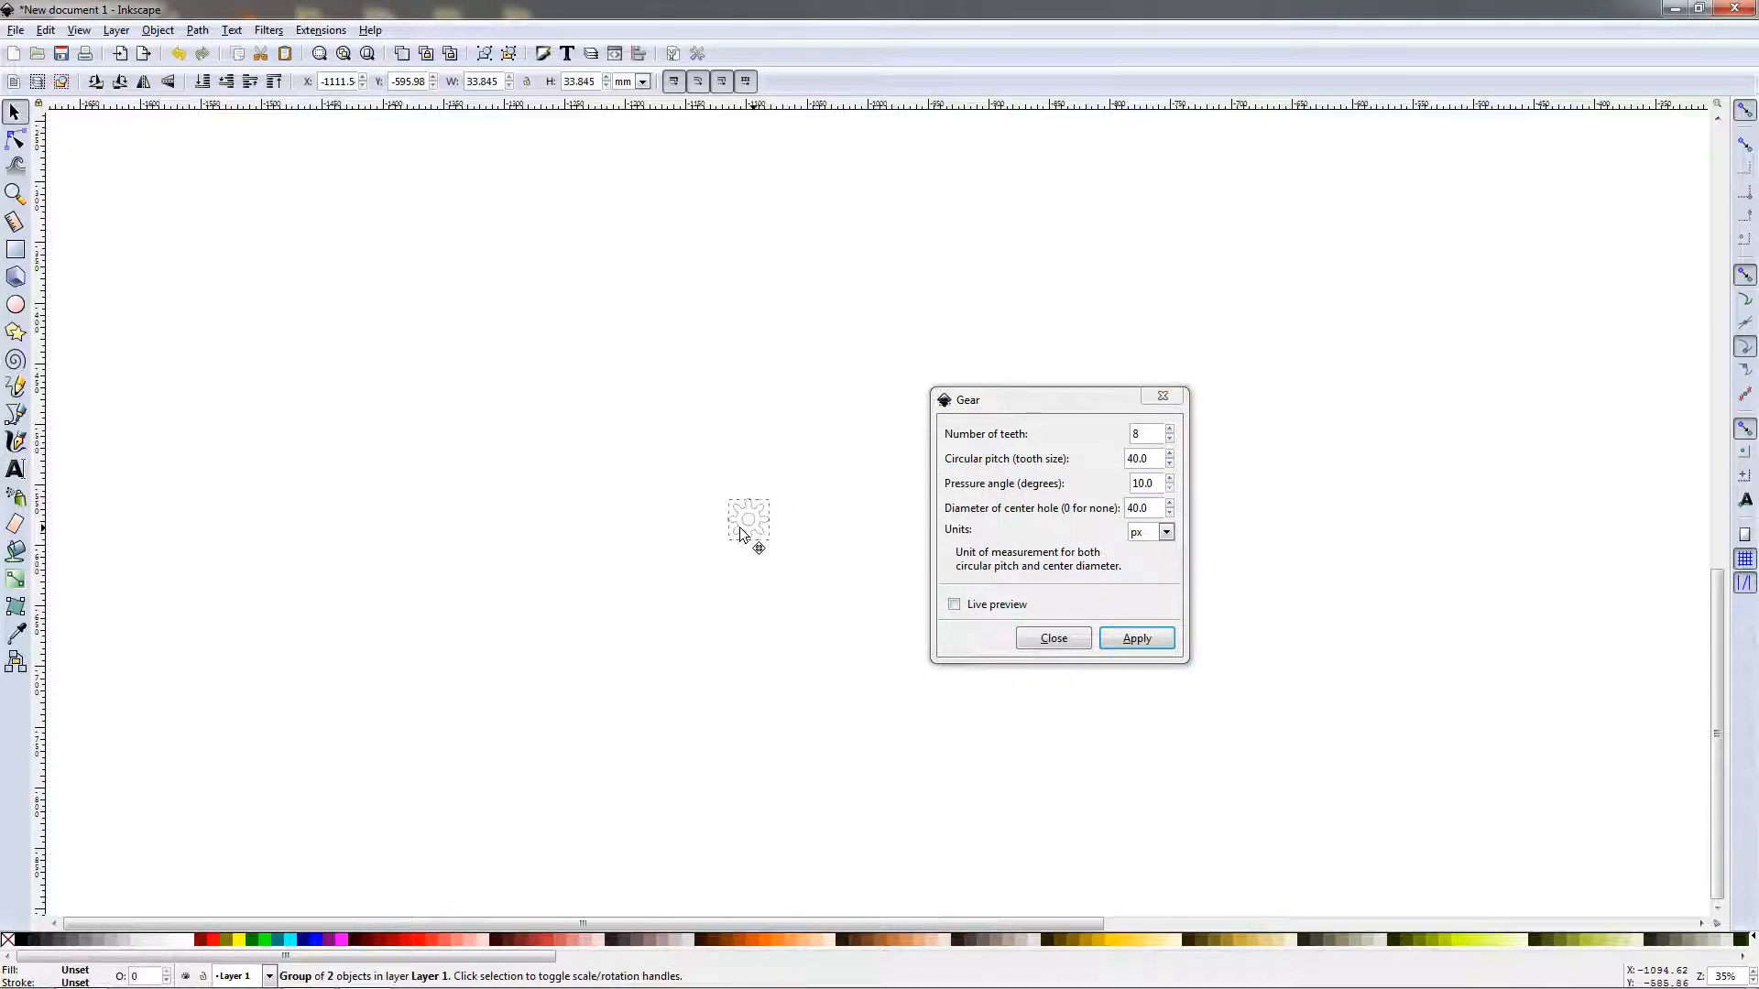
pyautogui.click(1163, 400)
# Draw a solid blue circle about 53 mm in diameter beside the gear.
pyautogui.keyDown('ctrl'); pyautogui.scroll(3, 684, 606); pyautogui.keyUp('ctrl')
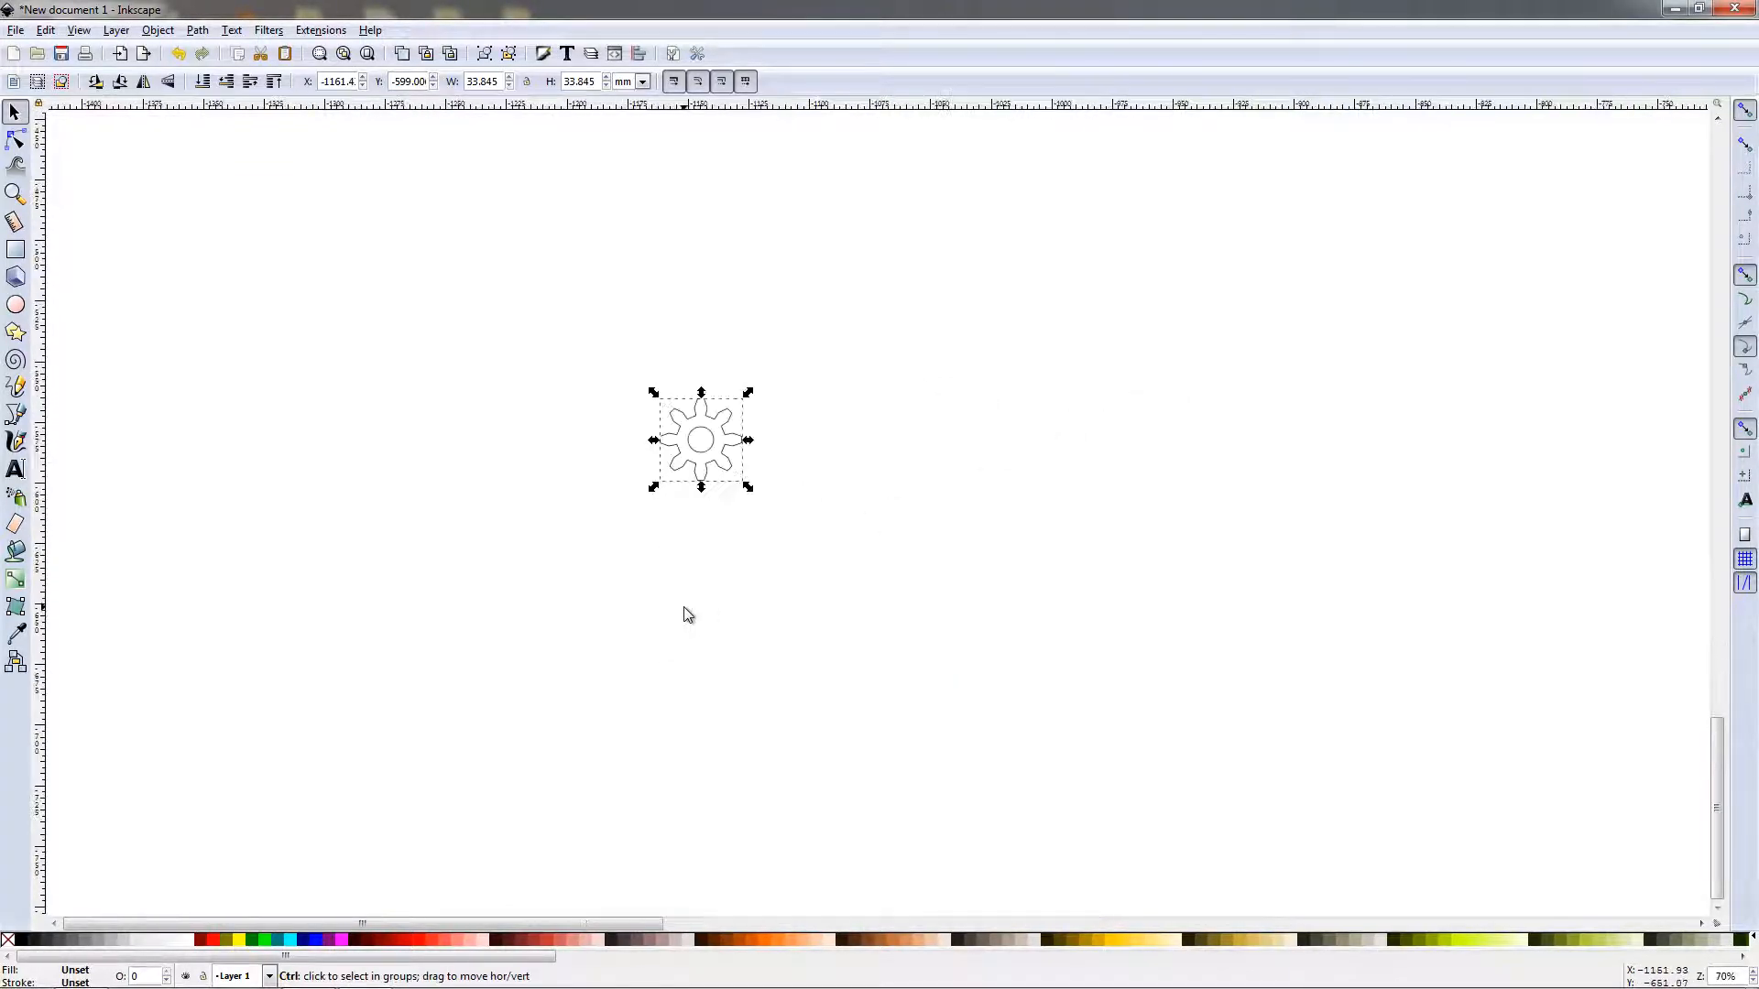
pyautogui.moveTo(658, 511); pyautogui.dragTo(640, 679)
pyautogui.keyDown('ctrl'); pyautogui.scroll(1, 673, 627); pyautogui.keyUp('ctrl')
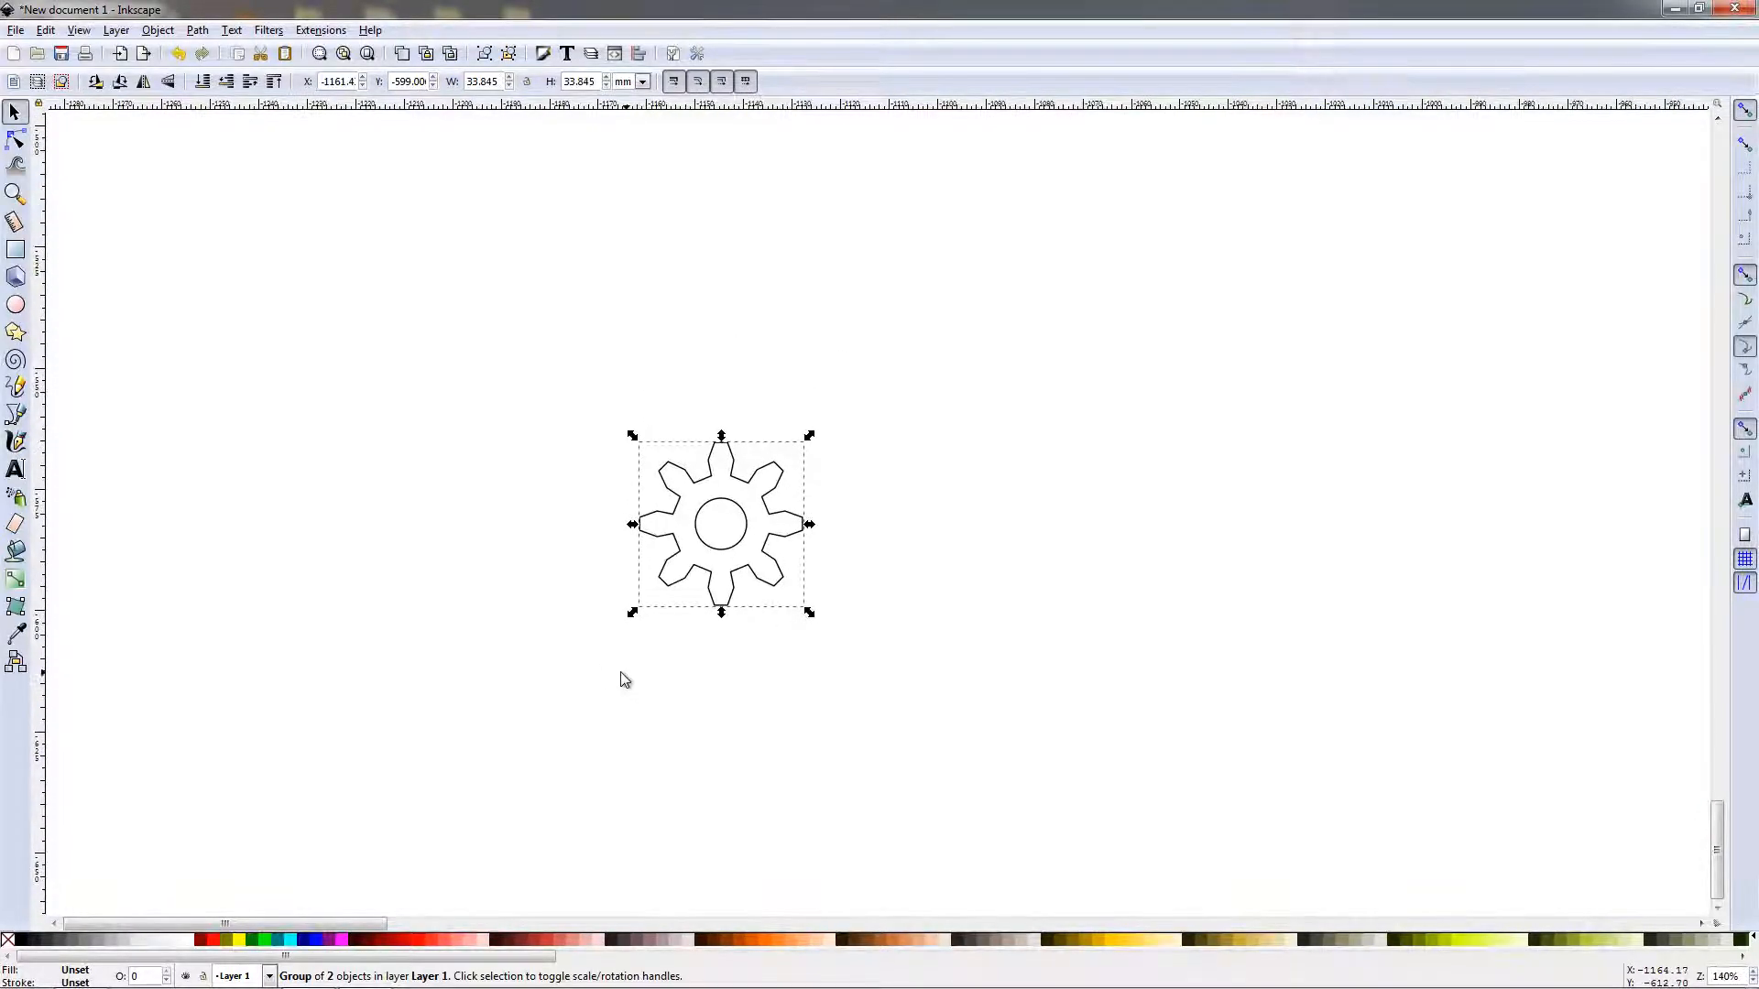
pyautogui.click(22, 309)
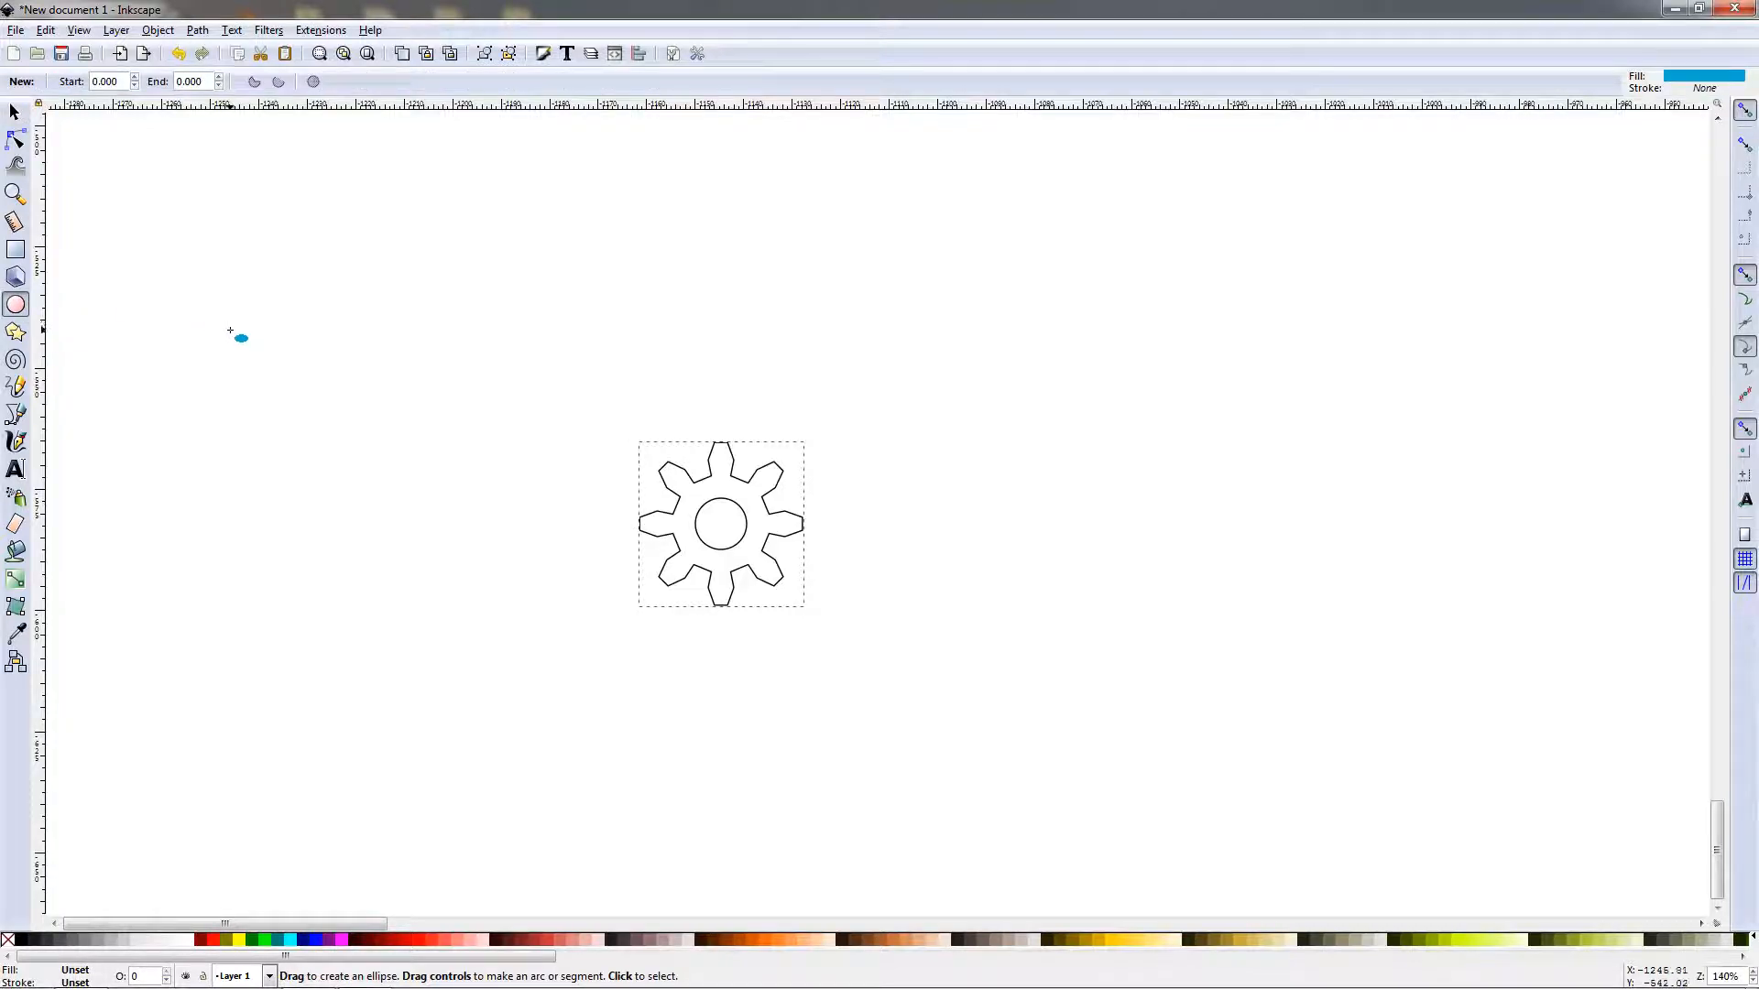
pyautogui.moveTo(239, 330); pyautogui.dragTo(491, 612)
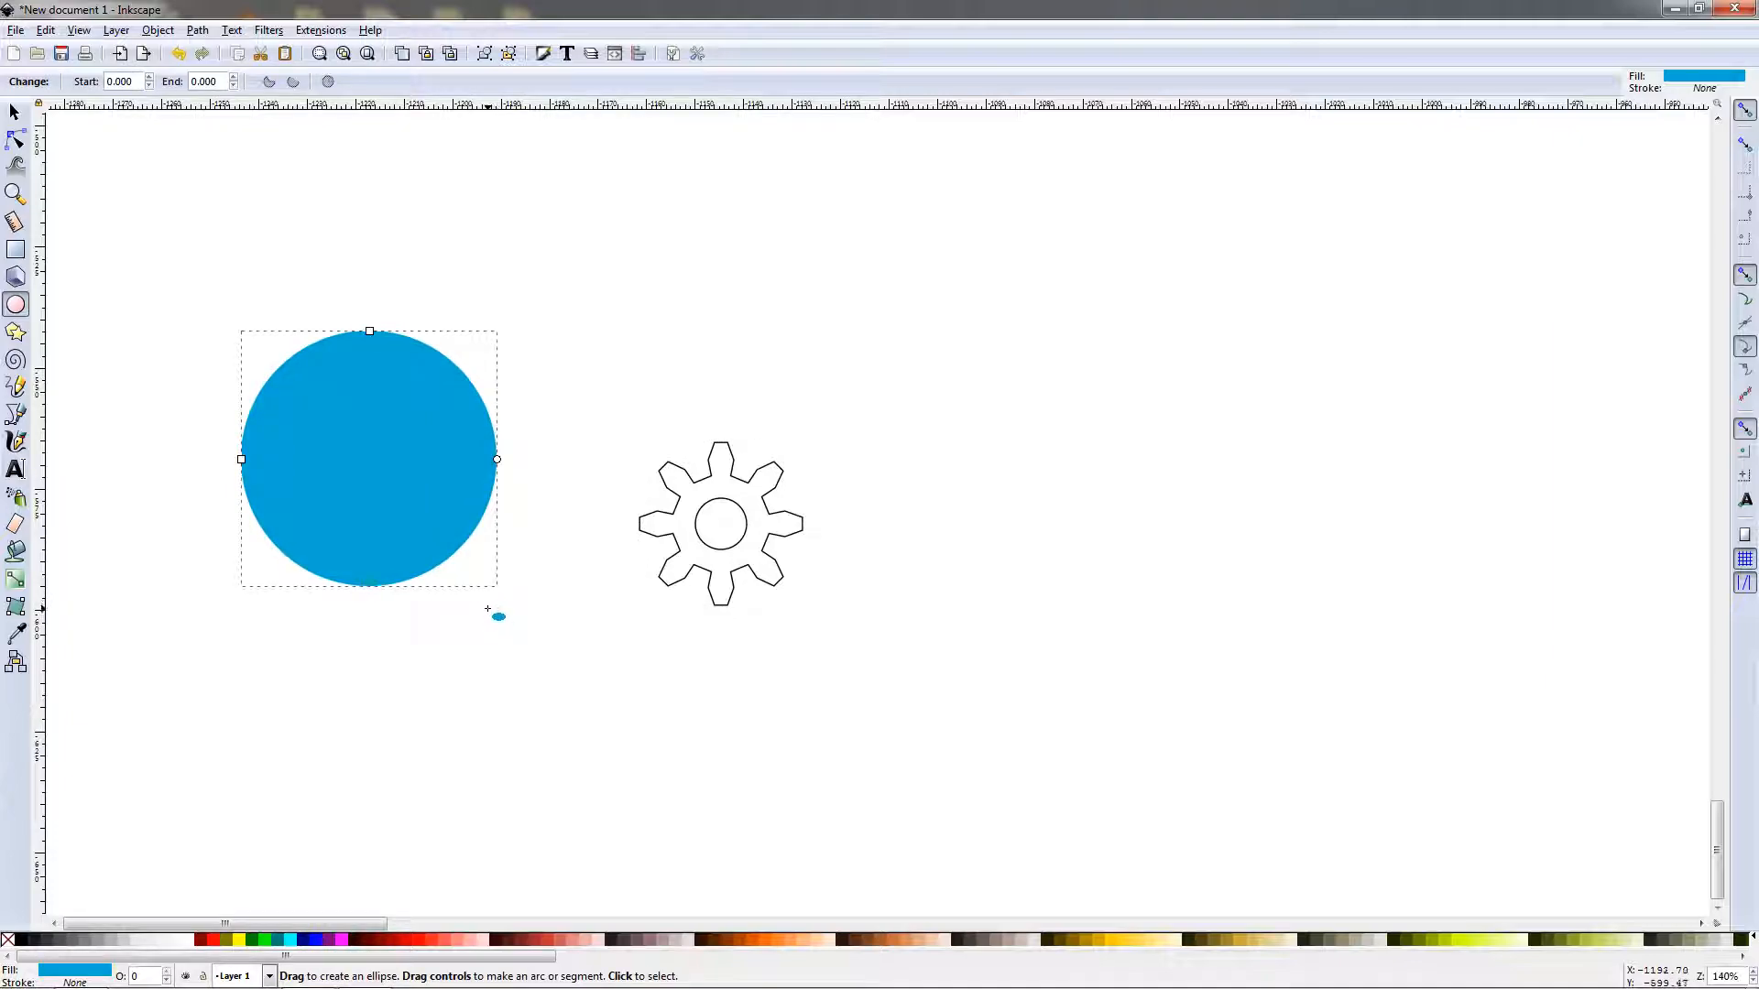
pyautogui.moveTo(312, 956); pyautogui.dragTo(1043, 960)
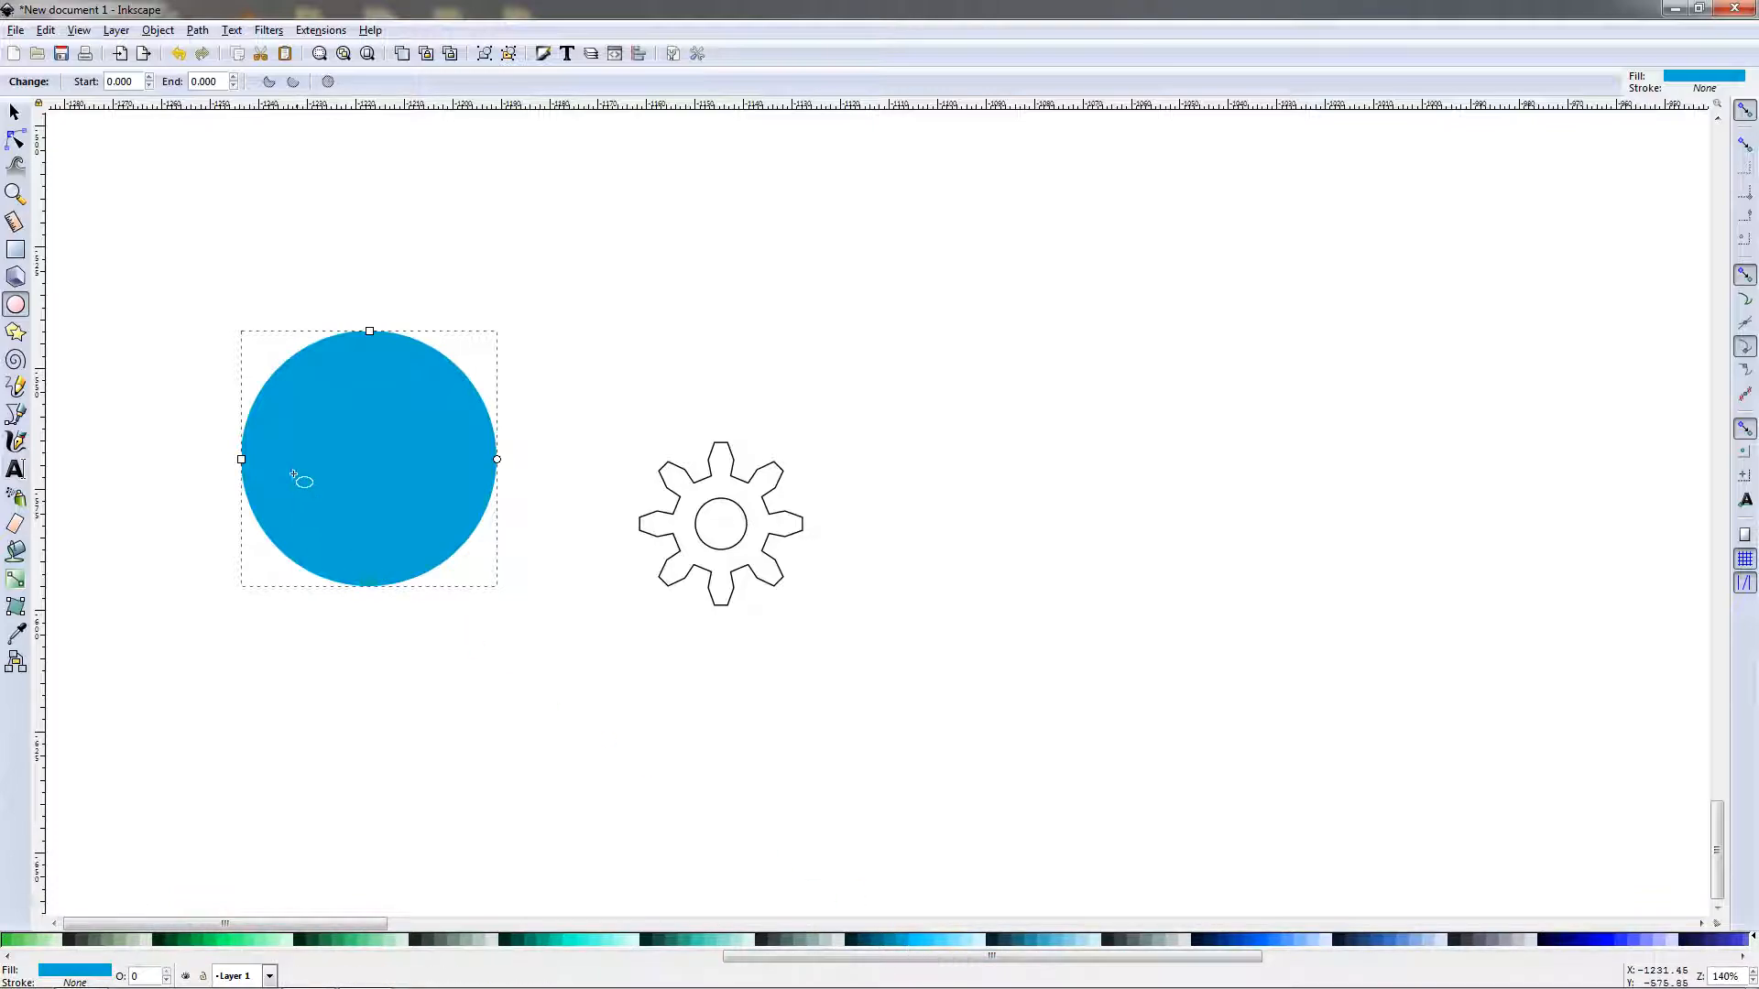
# Give the gear a flat blue fill, 00aad4ff, matching the circle.
pyautogui.click(13, 111)
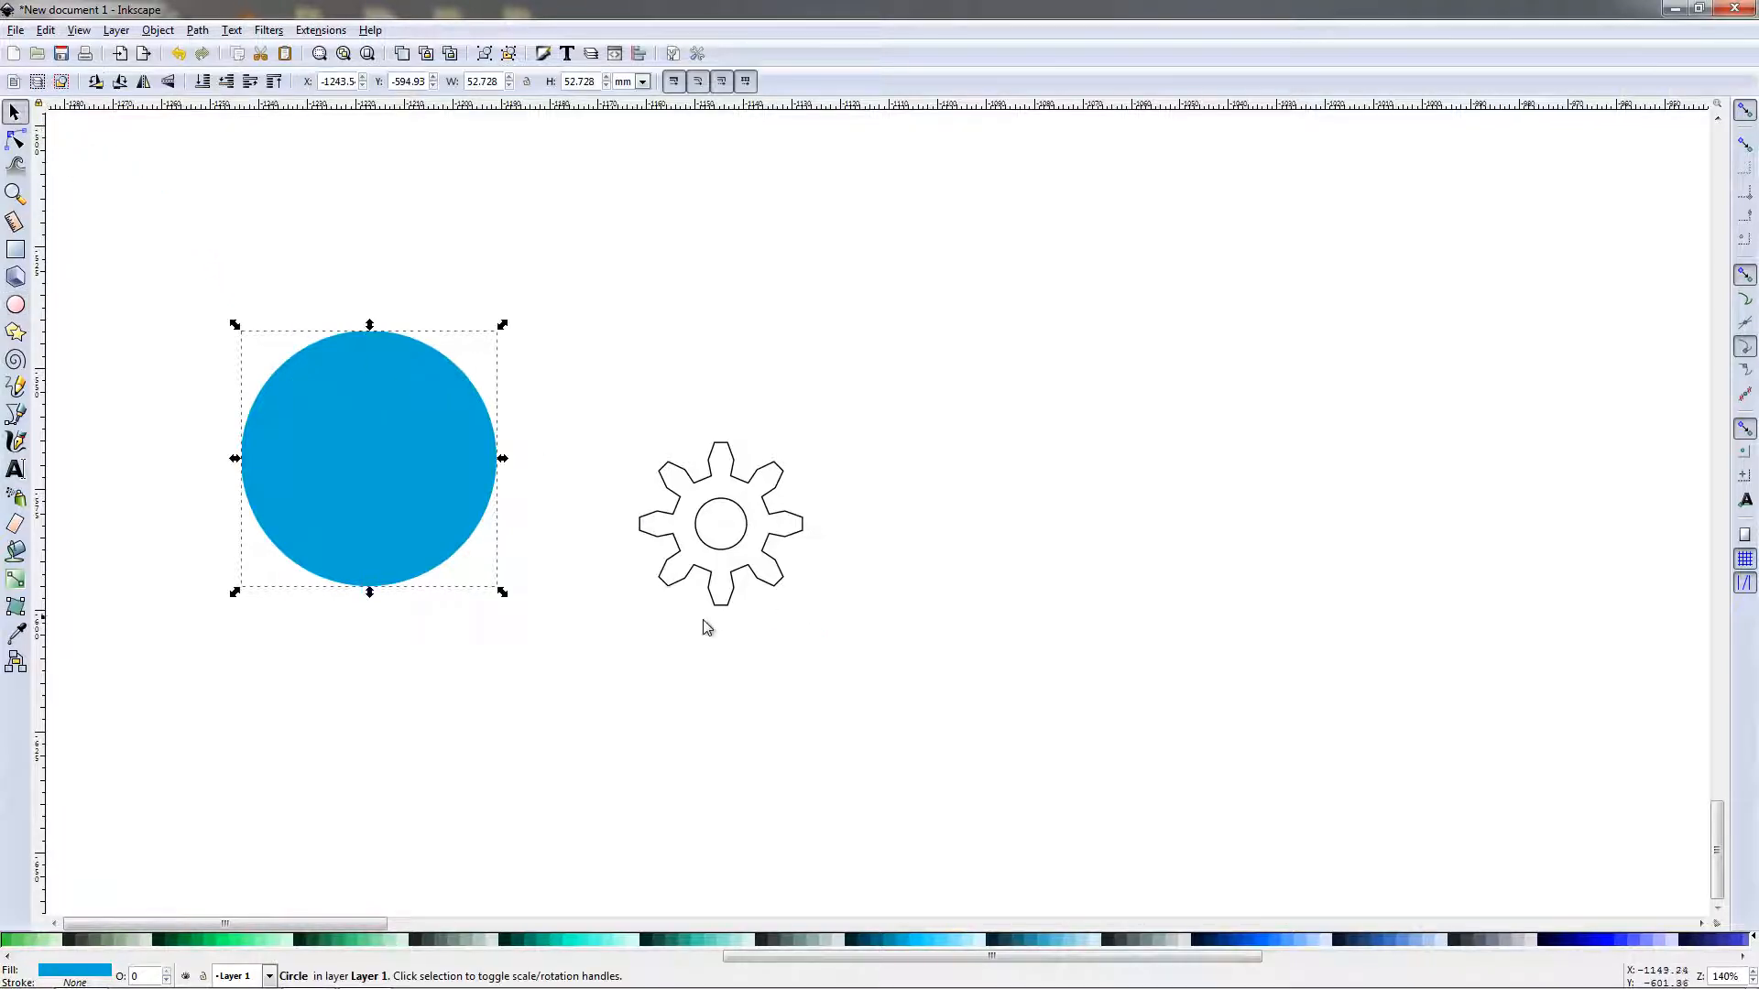
pyautogui.click(732, 607)
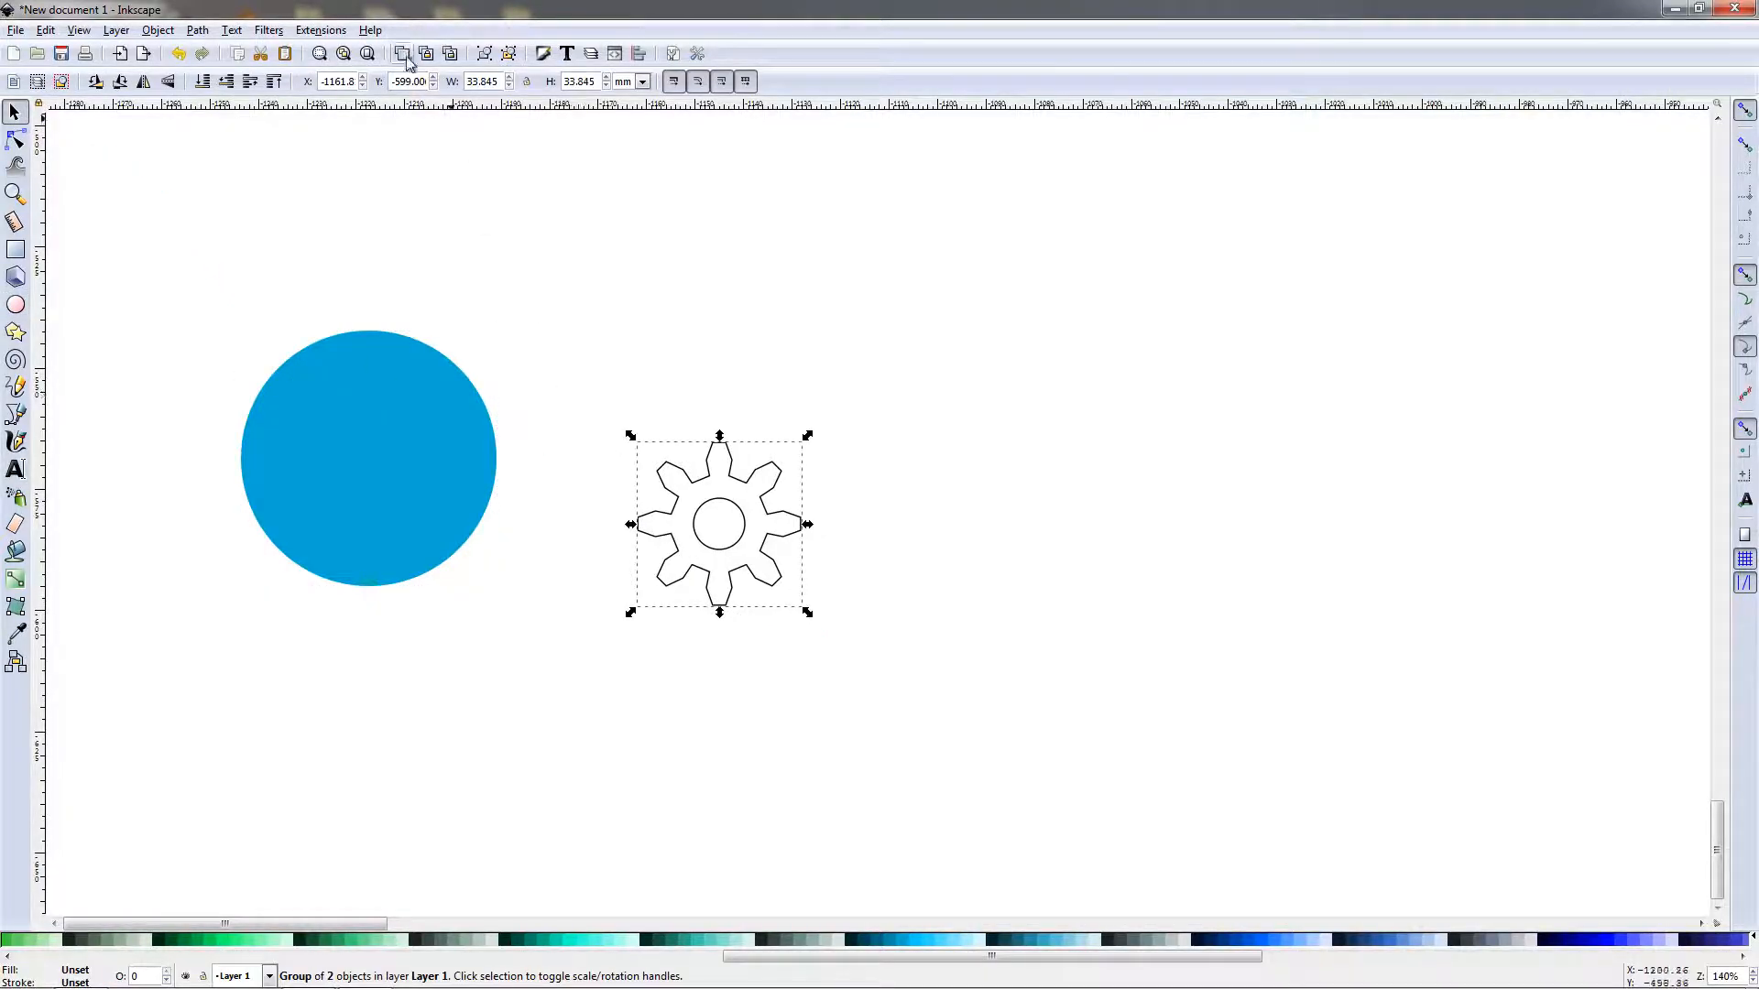
pyautogui.click(545, 57)
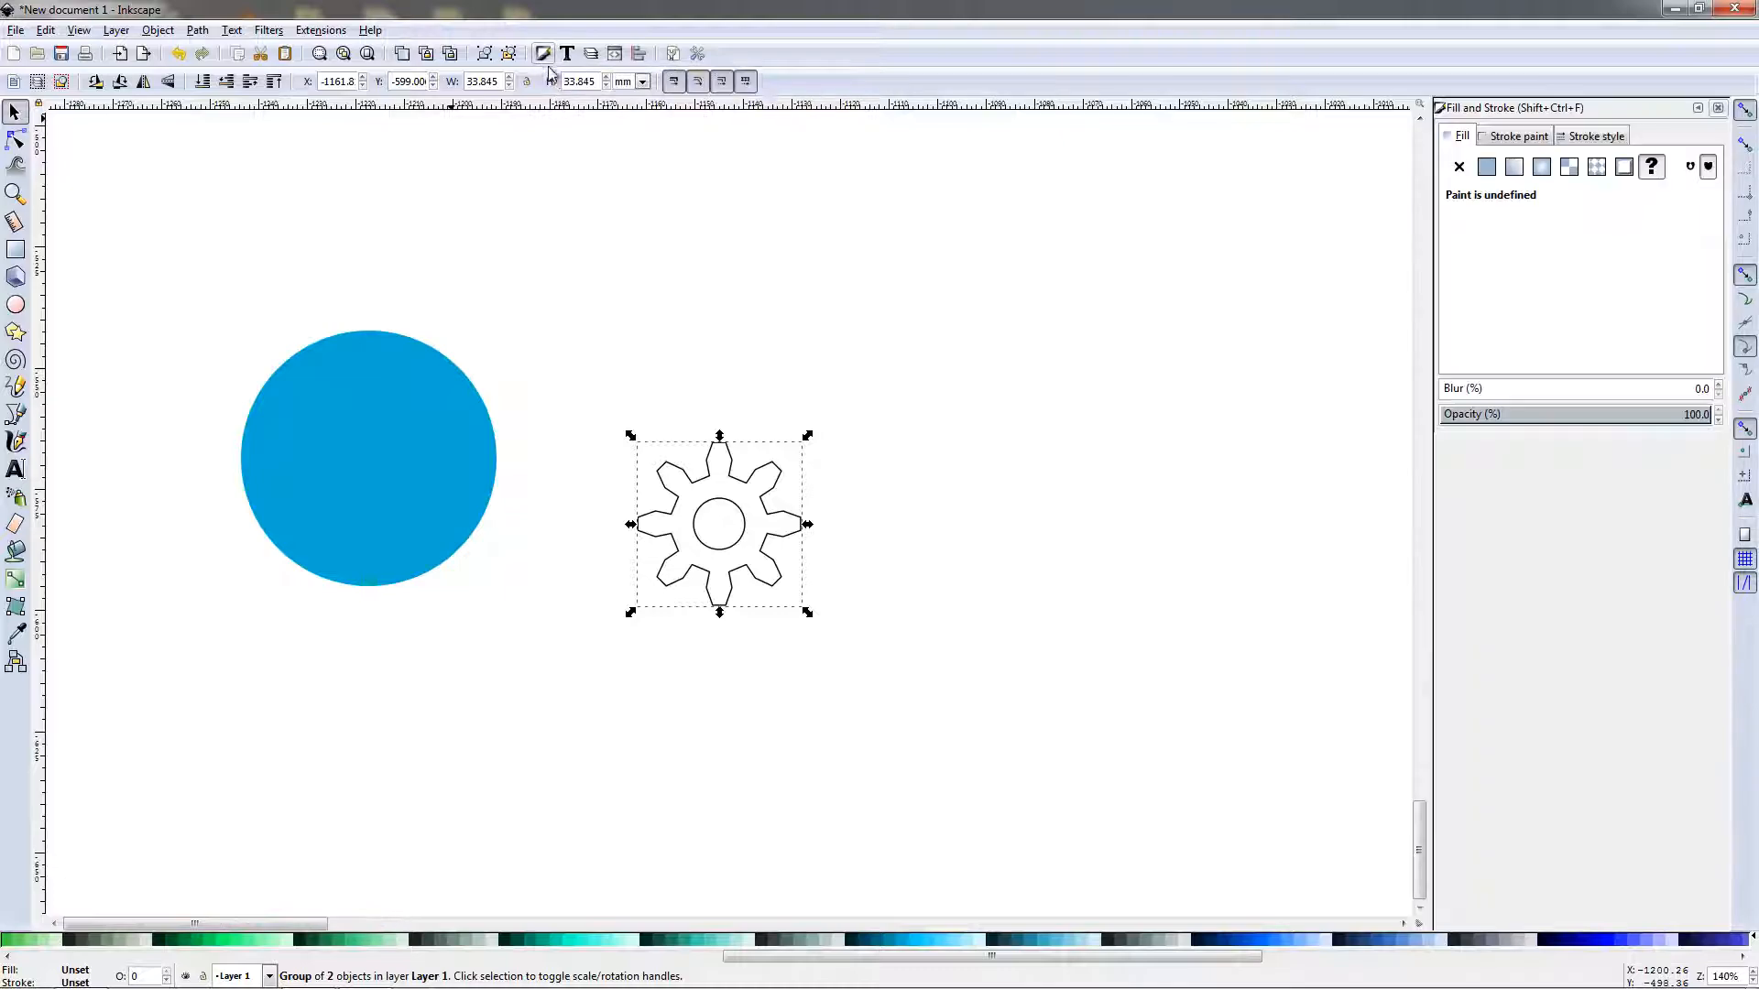
pyautogui.click(1486, 168)
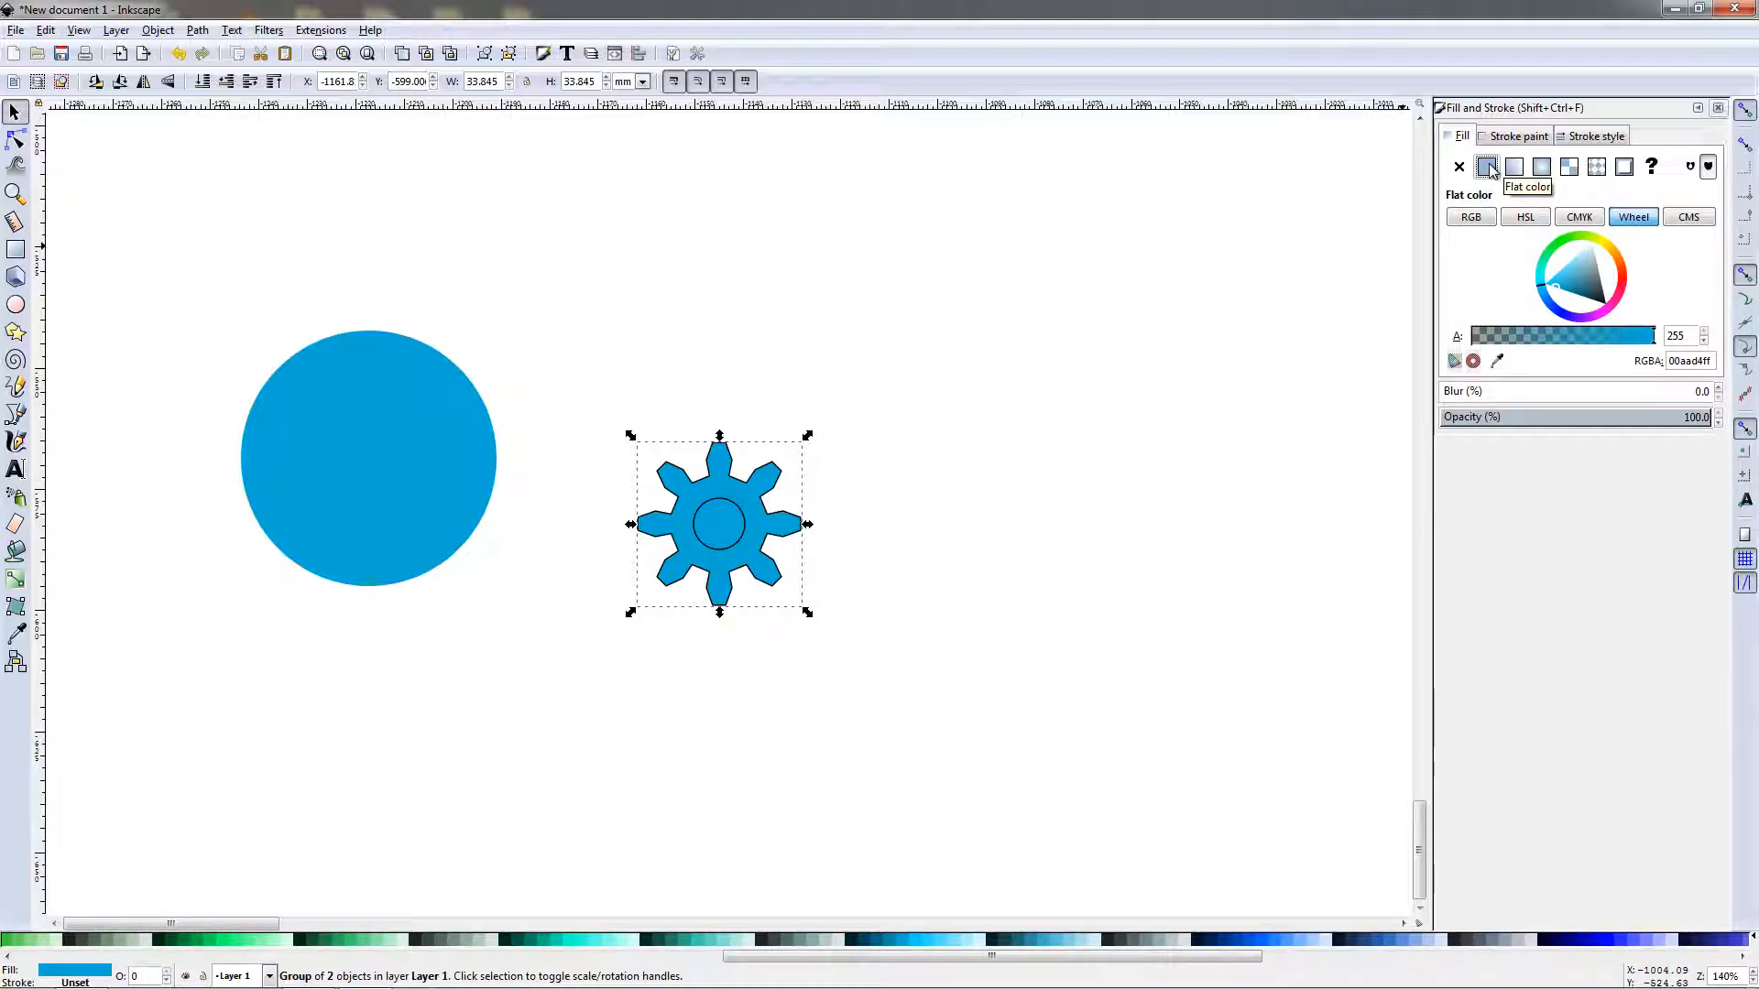
# Ungroup the gear so its center circle is separate from the toothed outline.
pyautogui.click(737, 553)
pyautogui.click(740, 547)
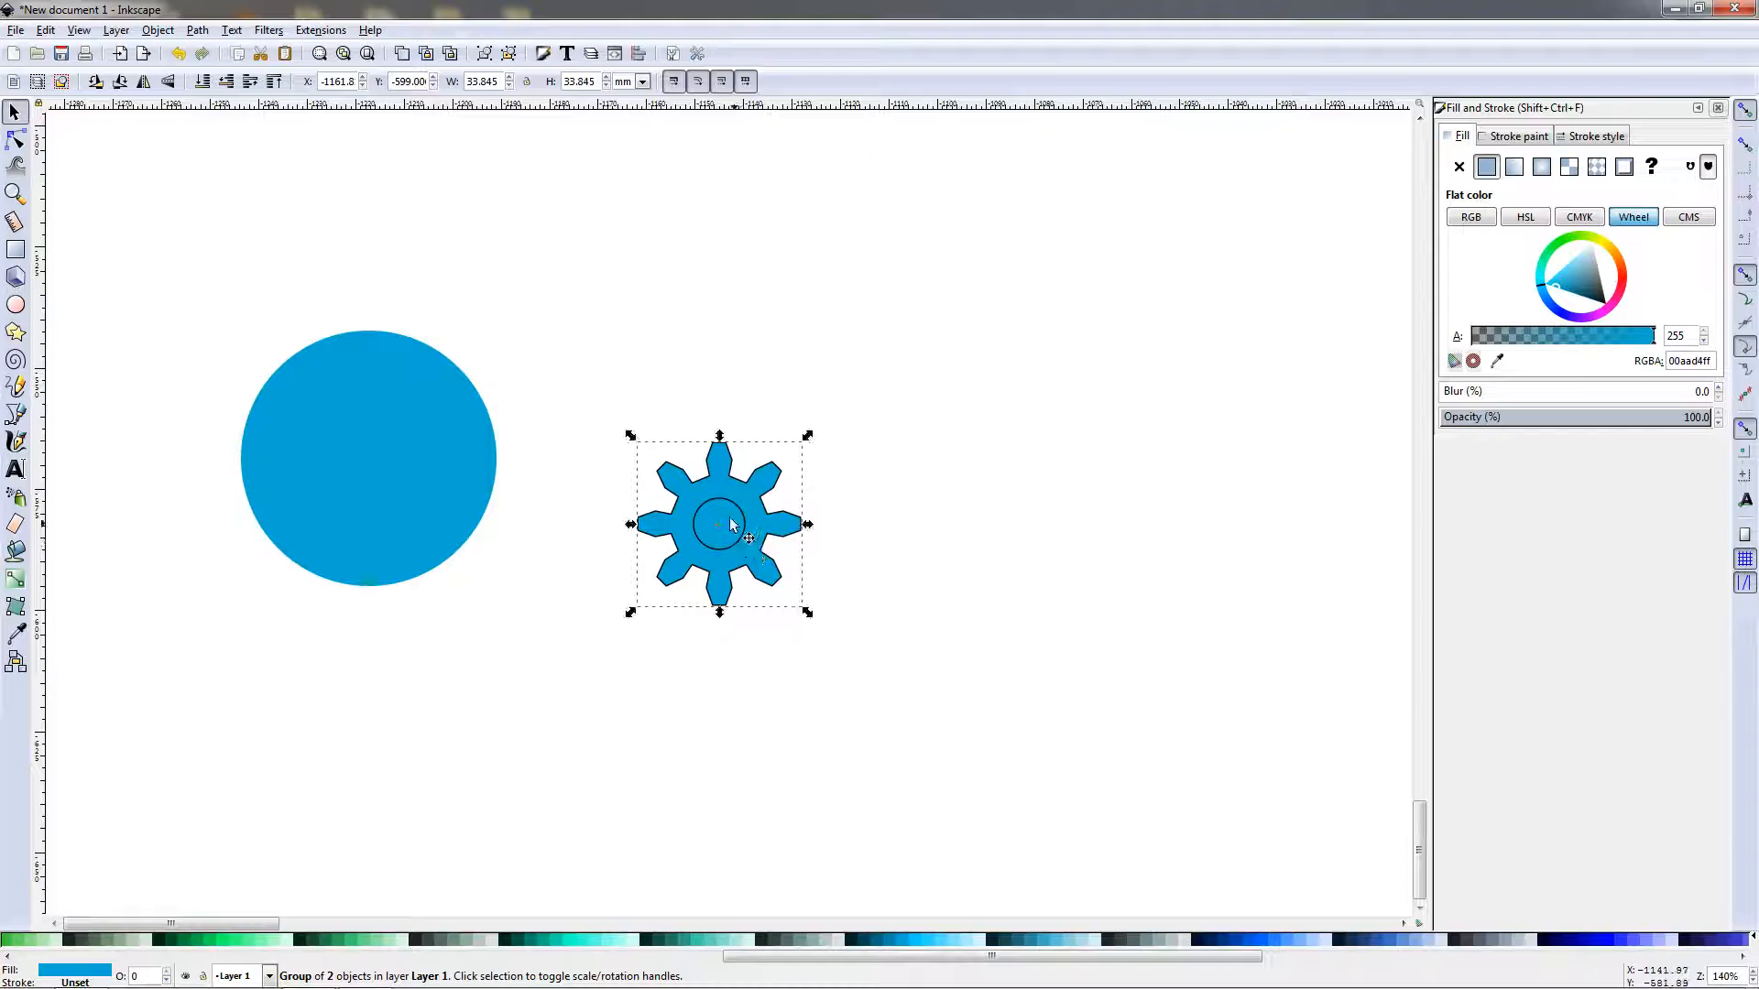
pyautogui.click(510, 55)
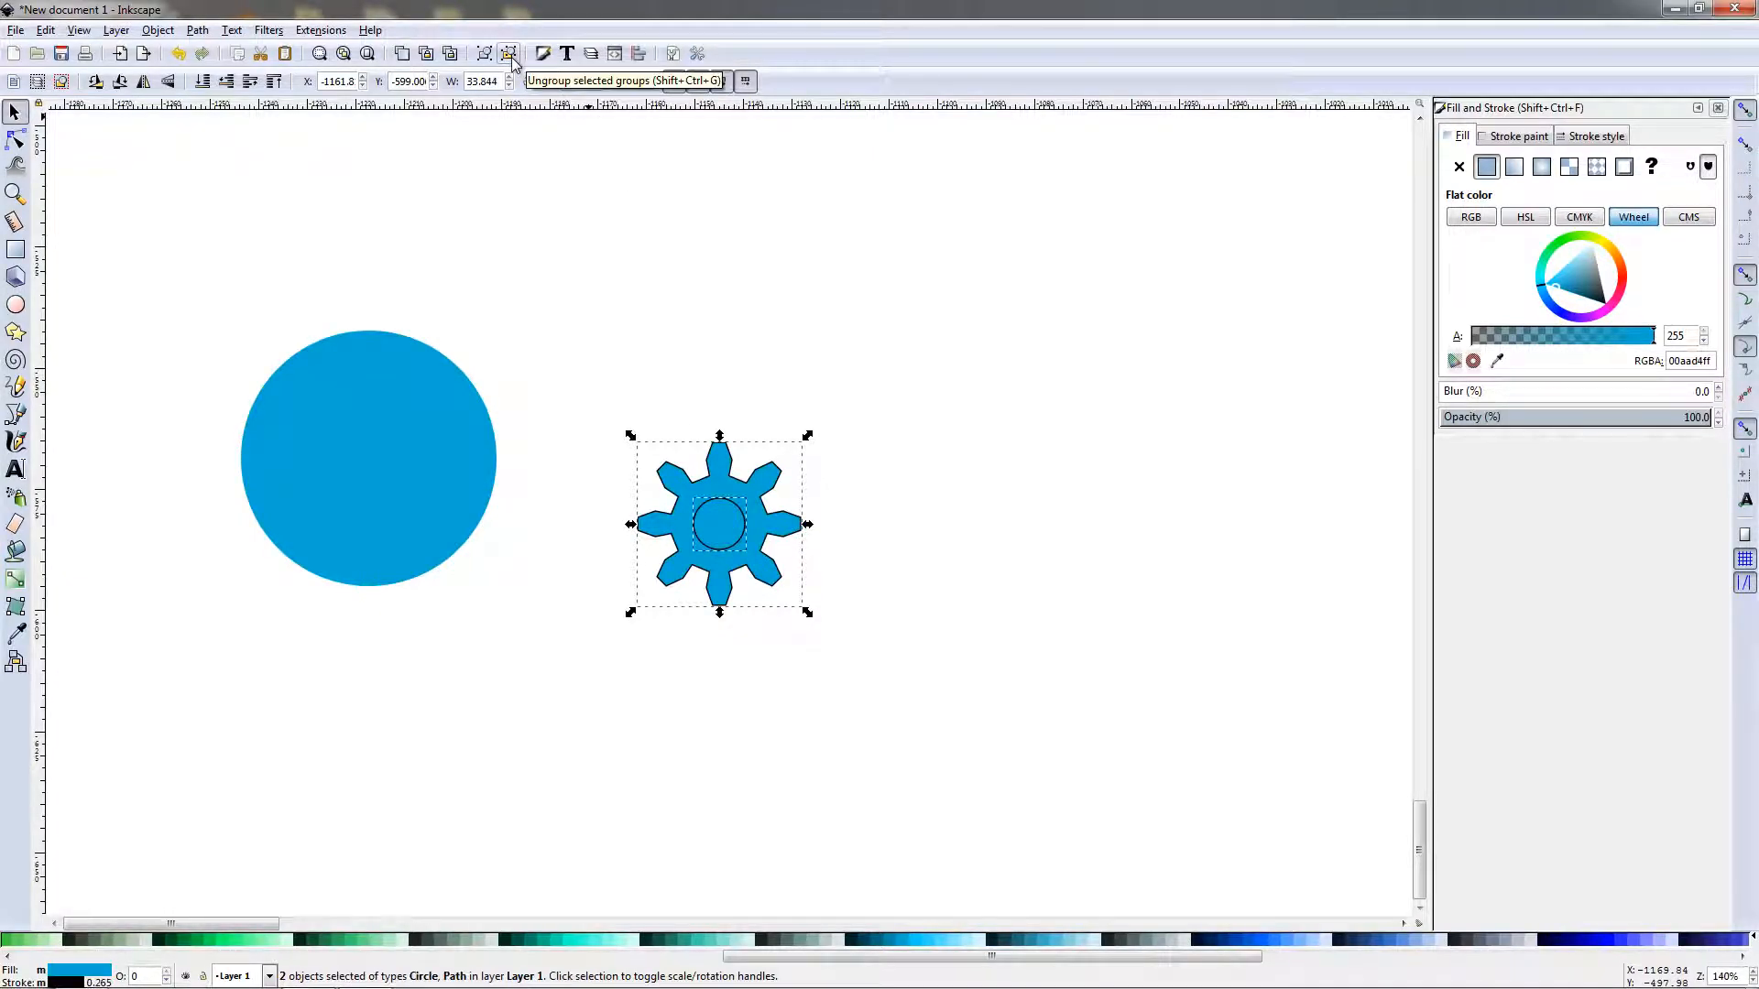
# Move the center circle off the gear and undo the move.
pyautogui.click(1063, 515)
pyautogui.moveTo(735, 542); pyautogui.dragTo(913, 576)
pyautogui.hotkey('ctrl', 'z')
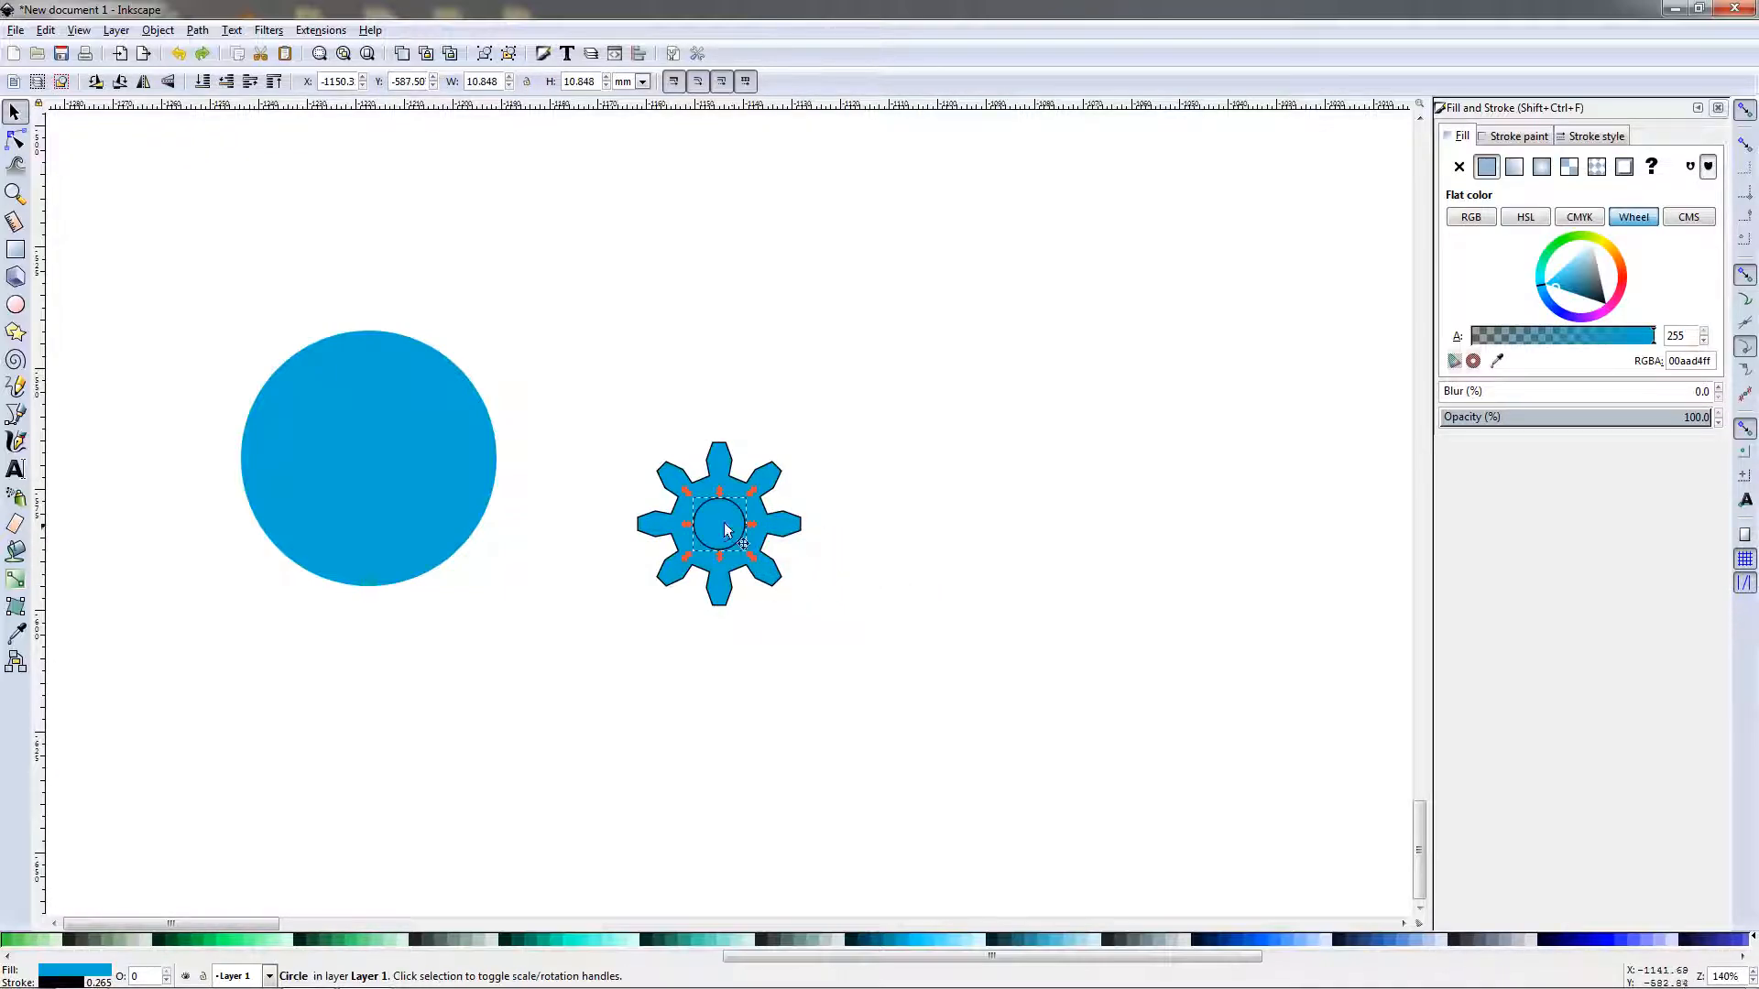
# Cut the center circle out of the toothed shape with a path Difference.
pyautogui.click(821, 573)
pyautogui.moveTo(907, 623); pyautogui.dragTo(587, 357)
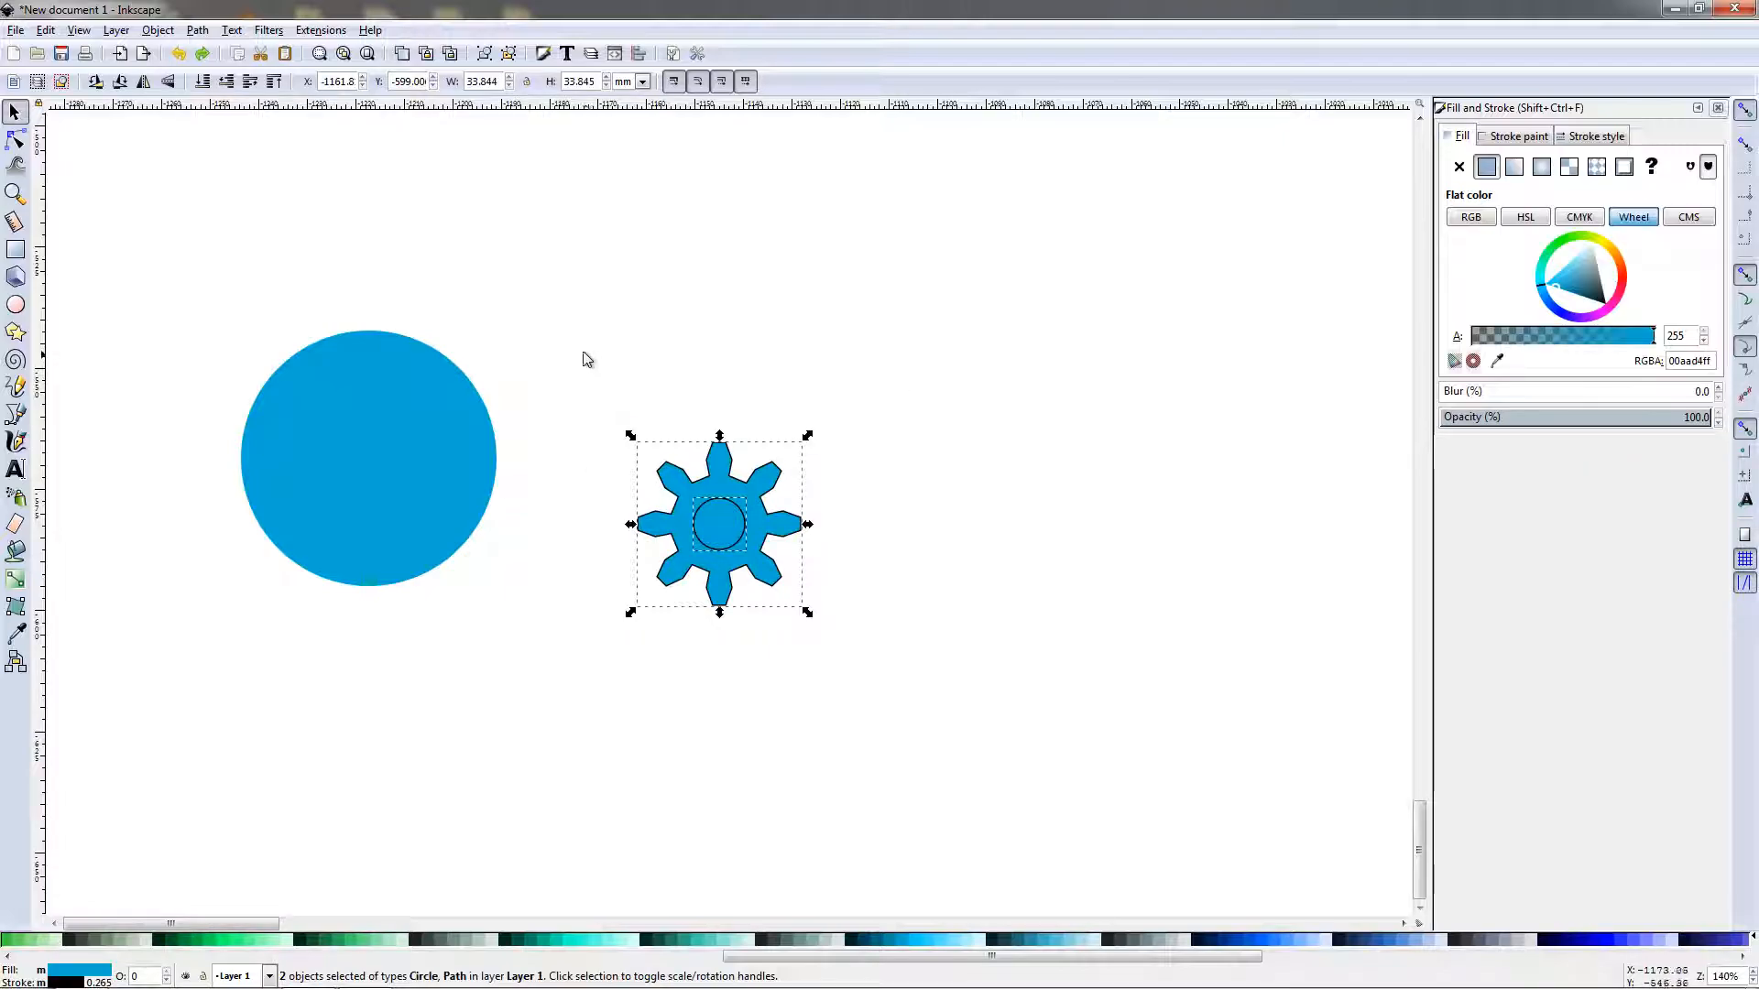
pyautogui.click(197, 30)
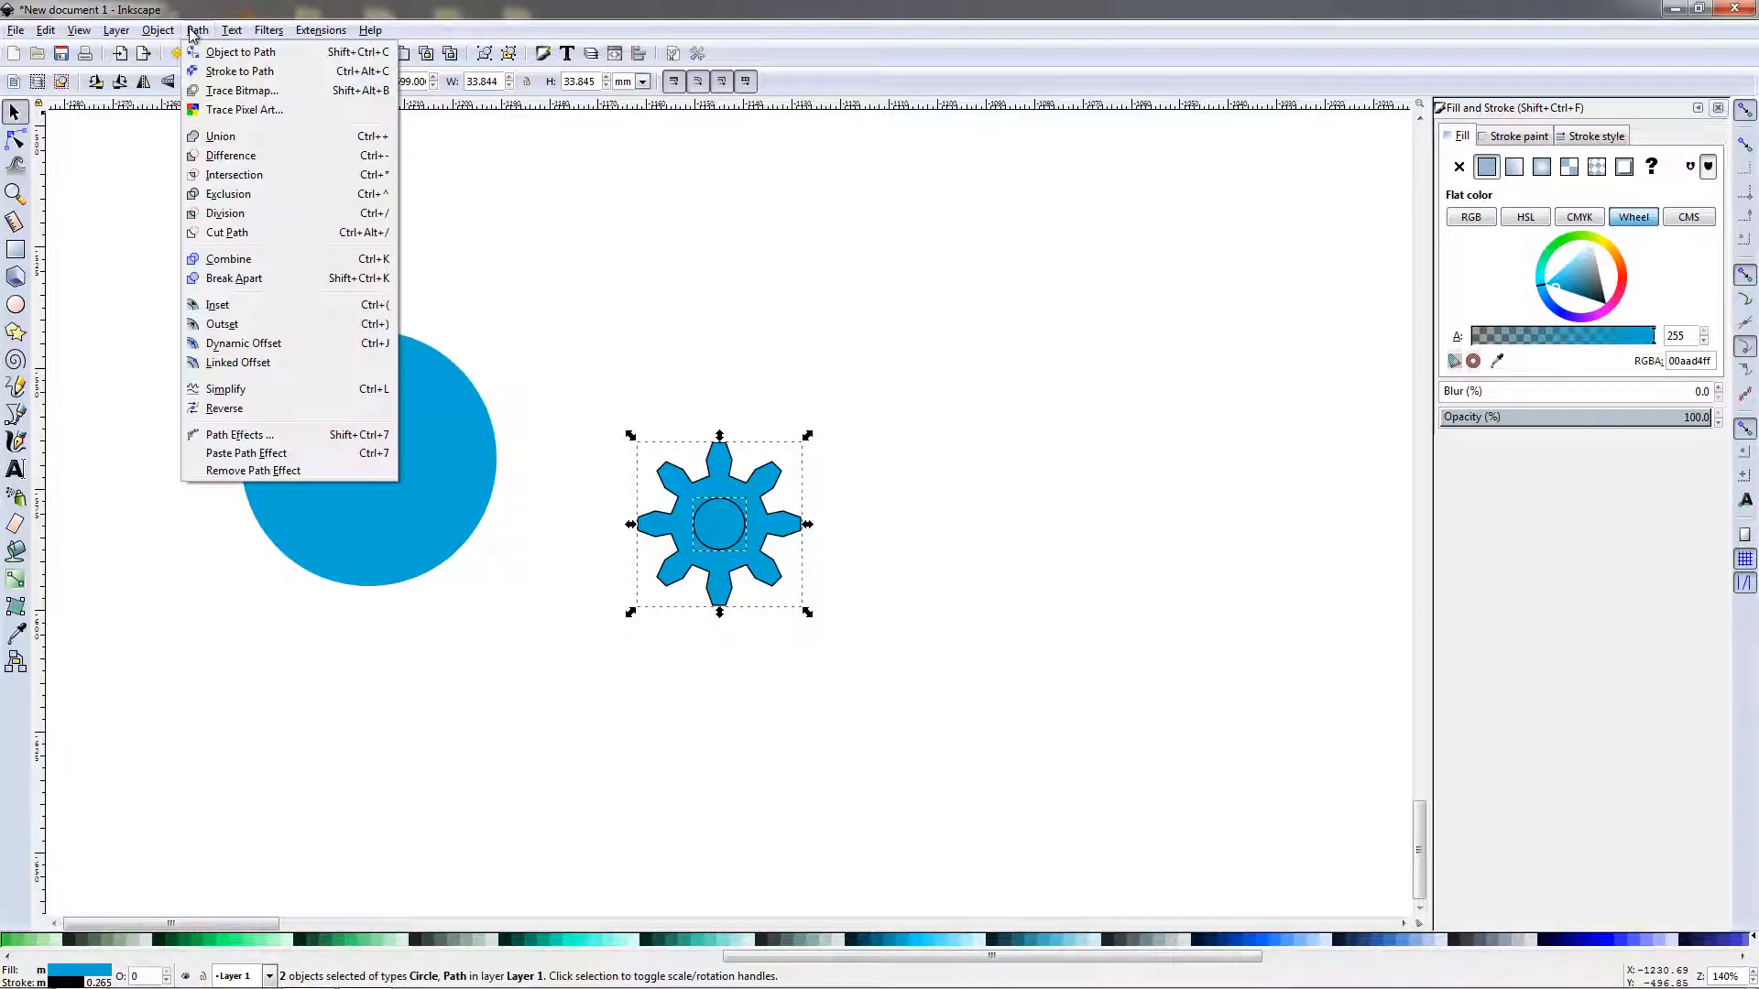
pyautogui.click(231, 156)
pyautogui.click(886, 676)
# Fill the gear with white and place it on top of the blue circle.
pyautogui.moveTo(752, 563); pyautogui.dragTo(658, 573)
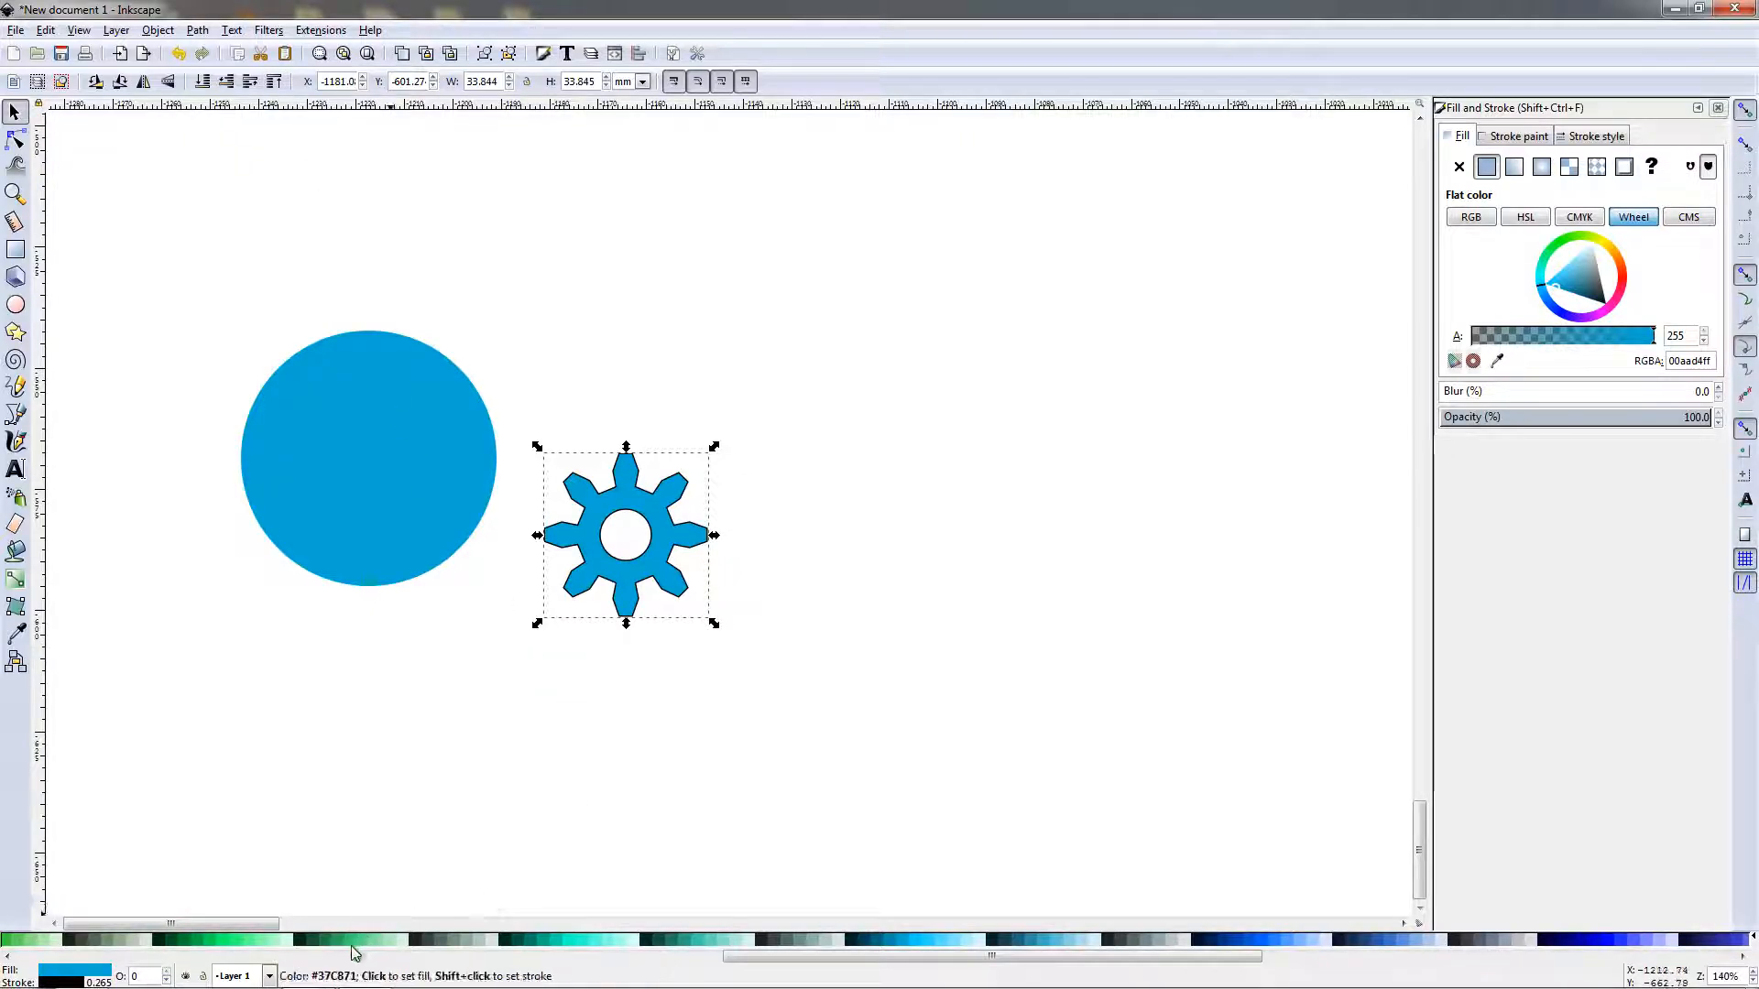
pyautogui.moveTo(829, 956); pyautogui.dragTo(83, 942)
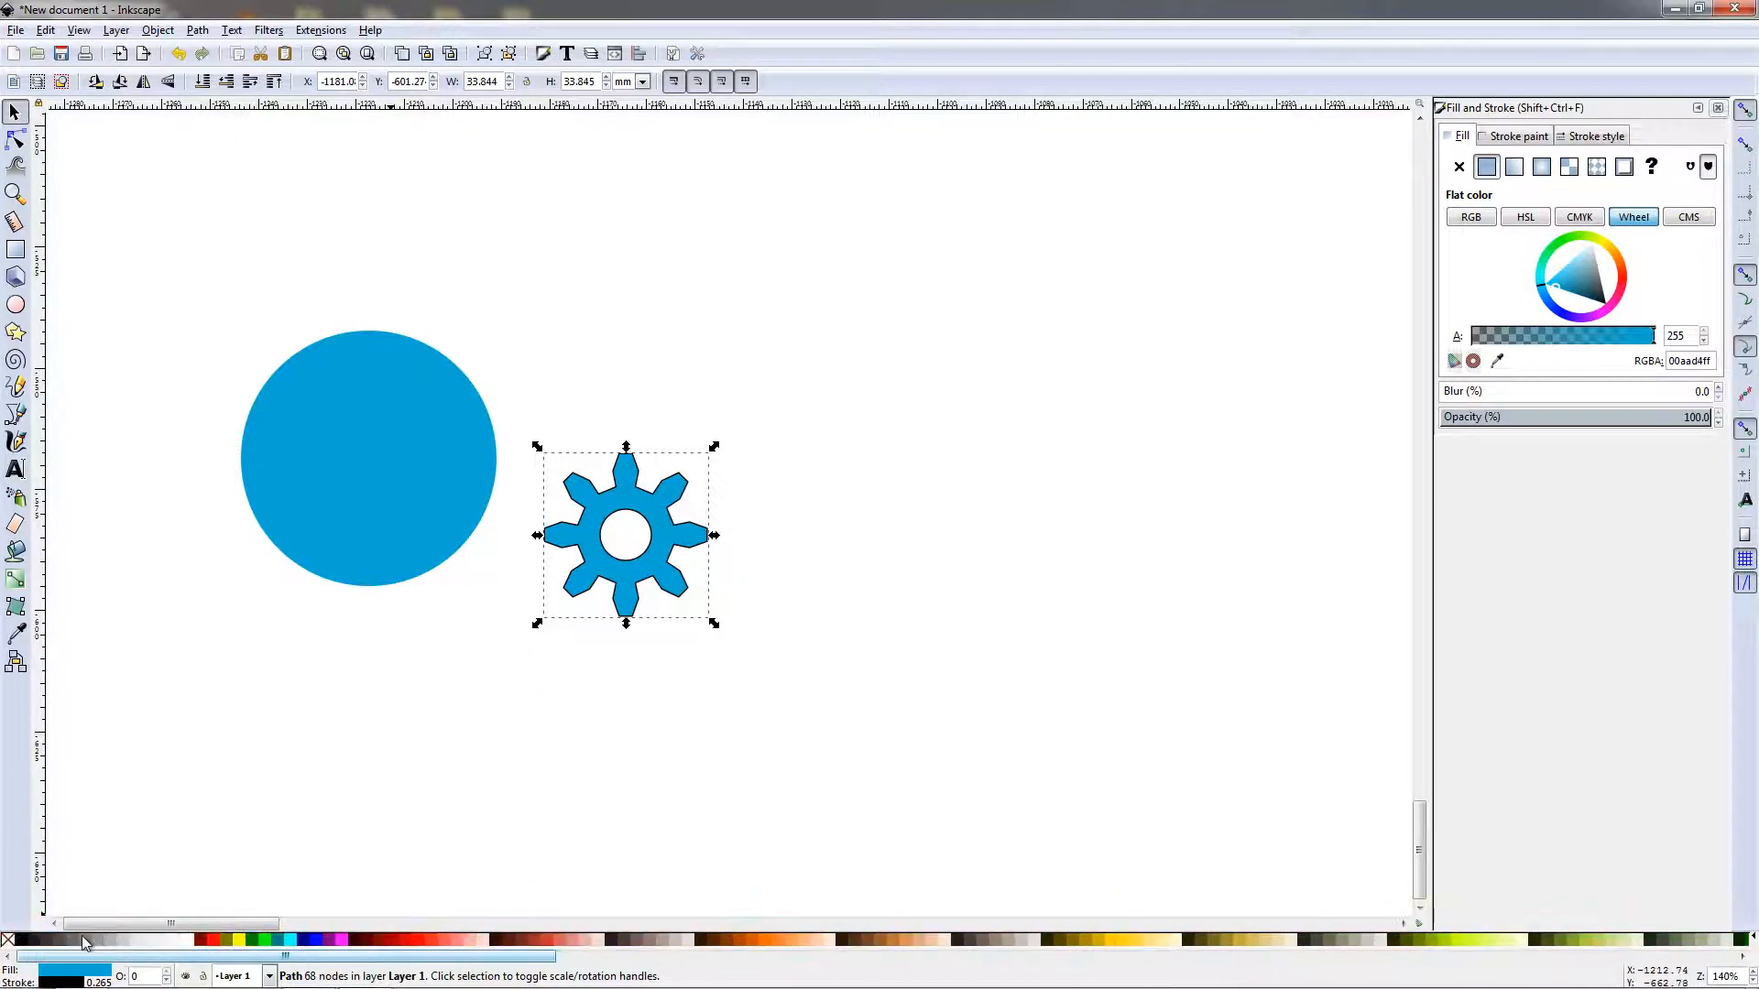
pyautogui.click(185, 940)
pyautogui.moveTo(632, 587); pyautogui.dragTo(377, 528)
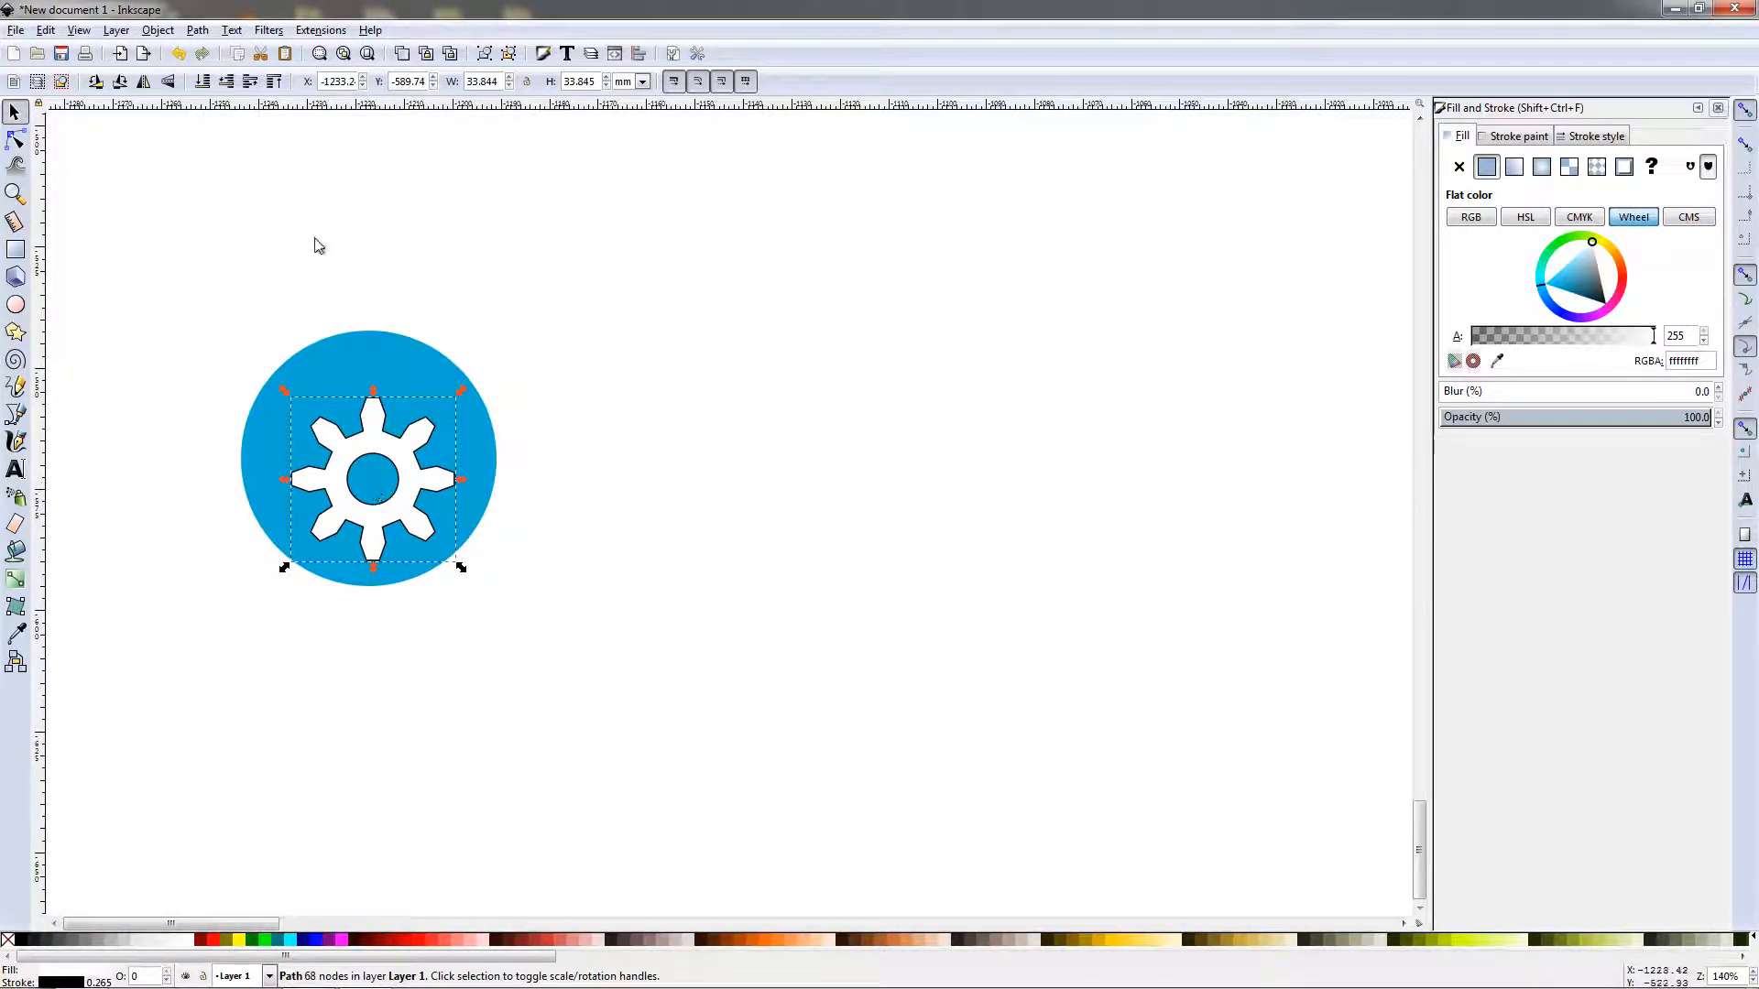
# Nudge the gear closer to the blue circle's center and remove its stroke paint.
pyautogui.click(198, 32)
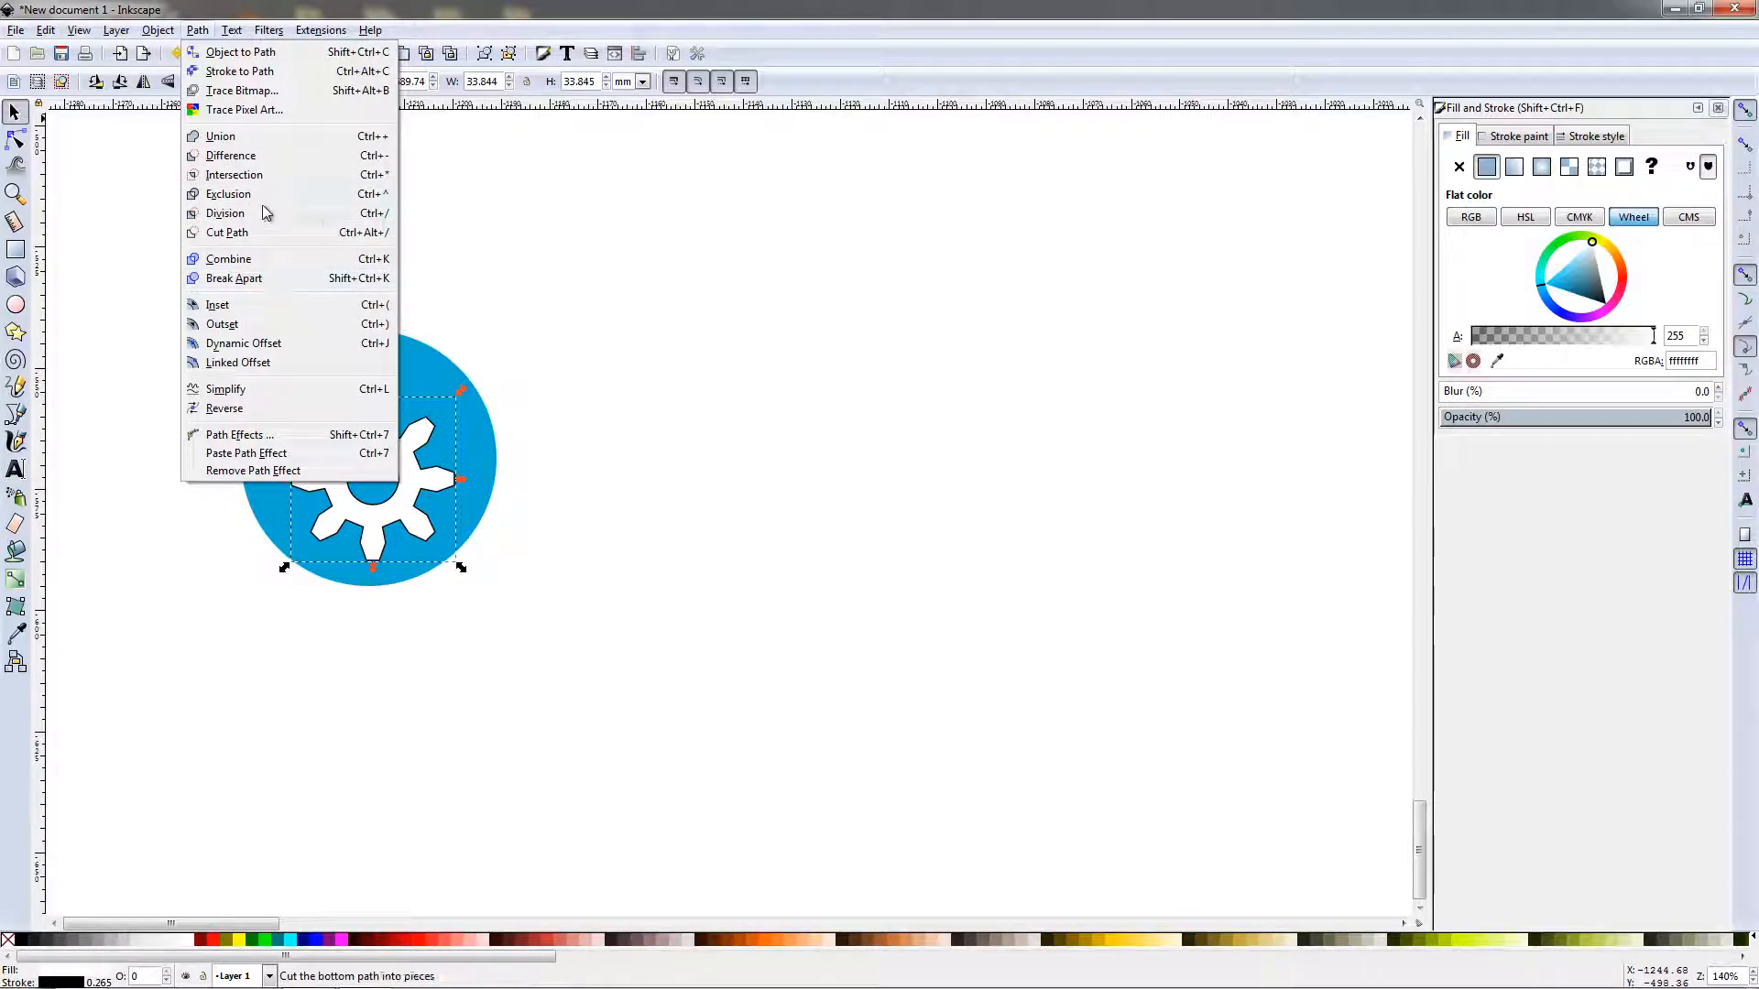
pyautogui.click(466, 29)
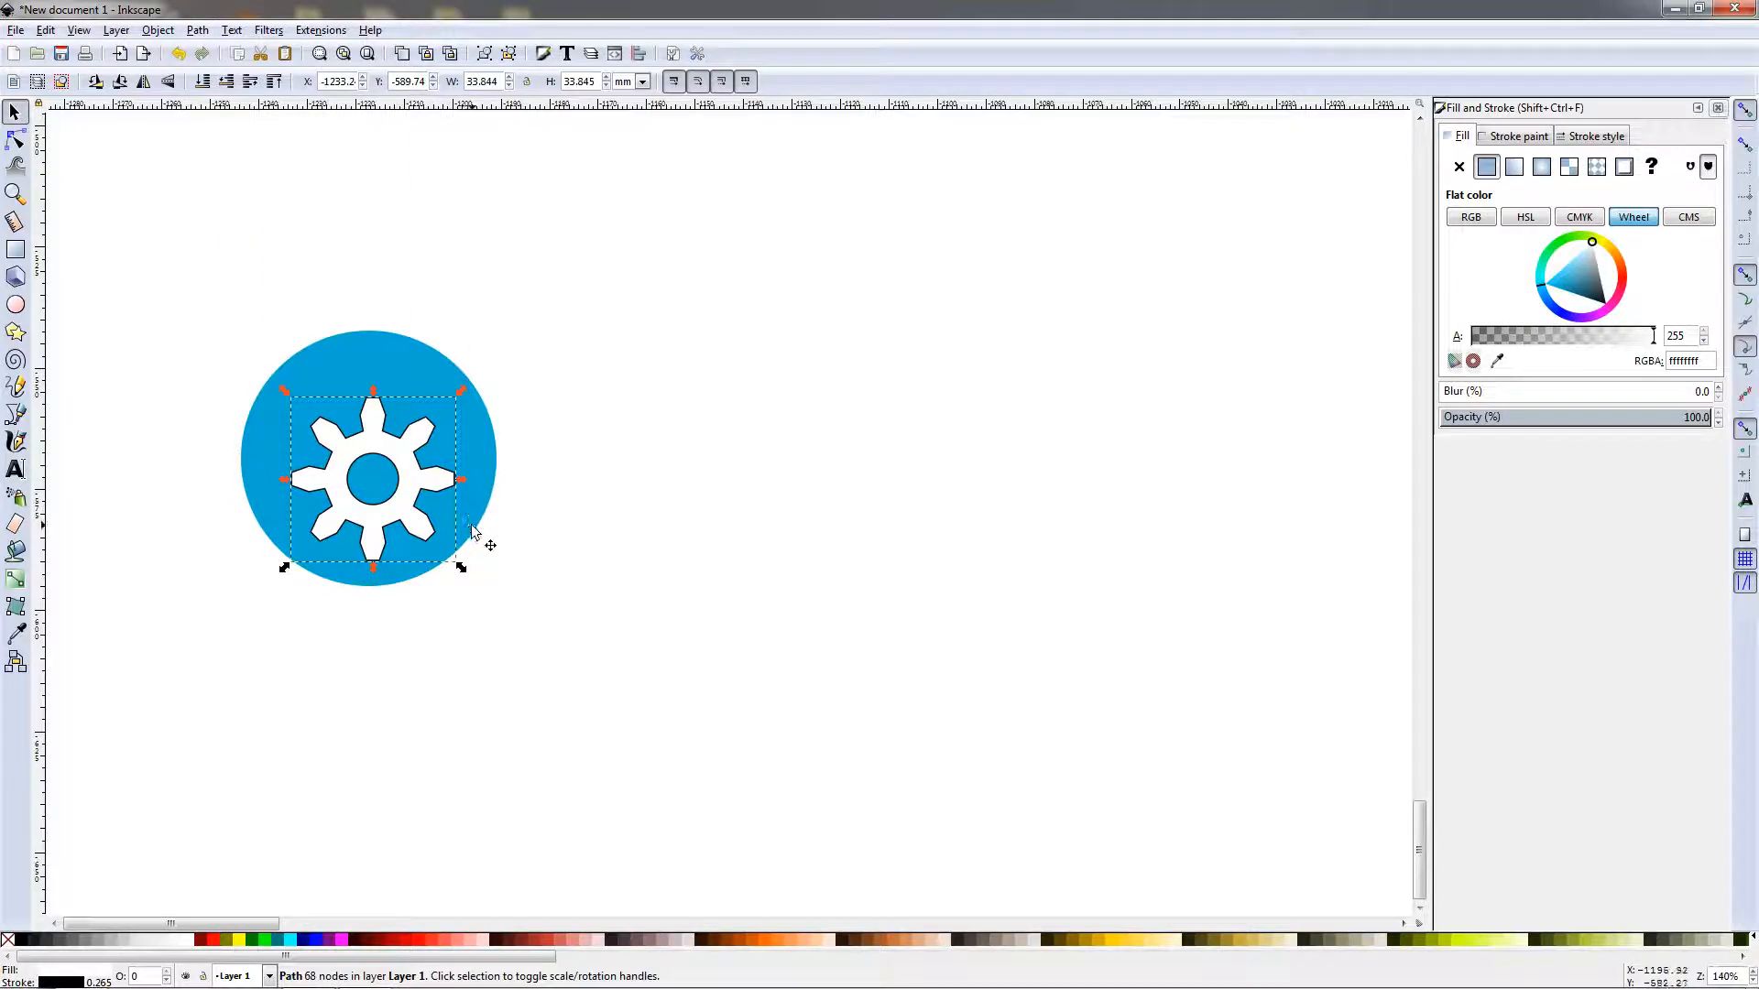
pyautogui.moveTo(407, 521); pyautogui.dragTo(410, 498)
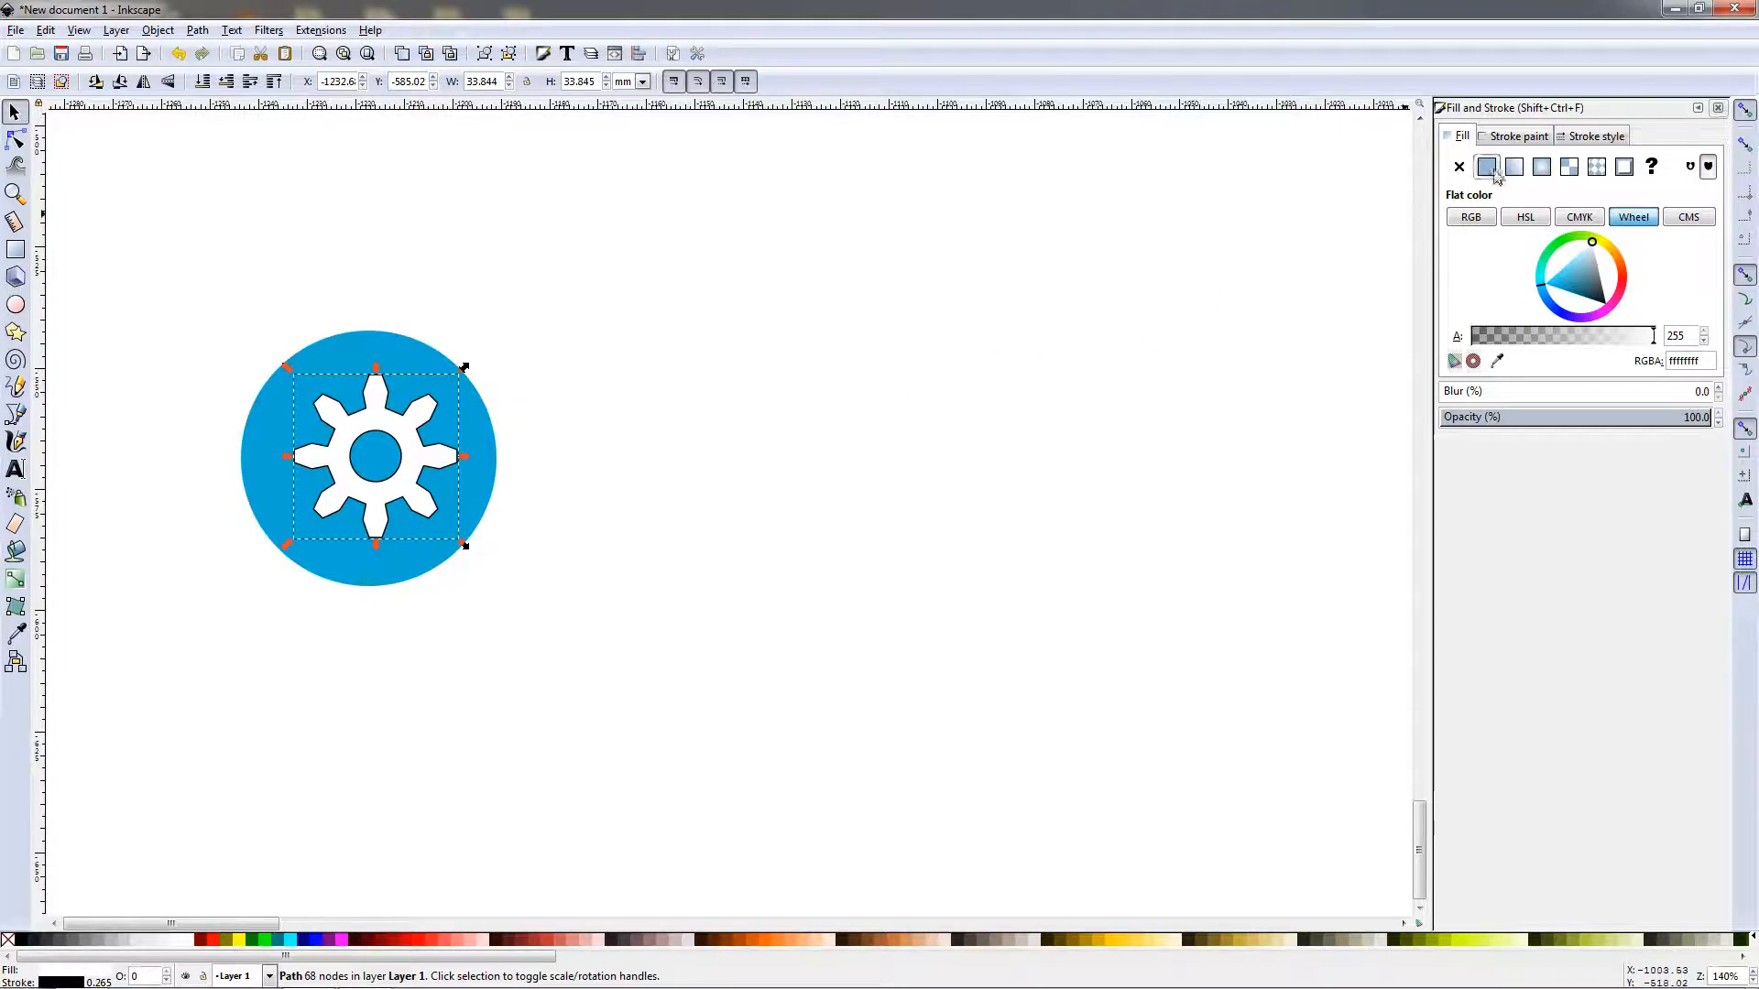
pyautogui.click(1525, 138)
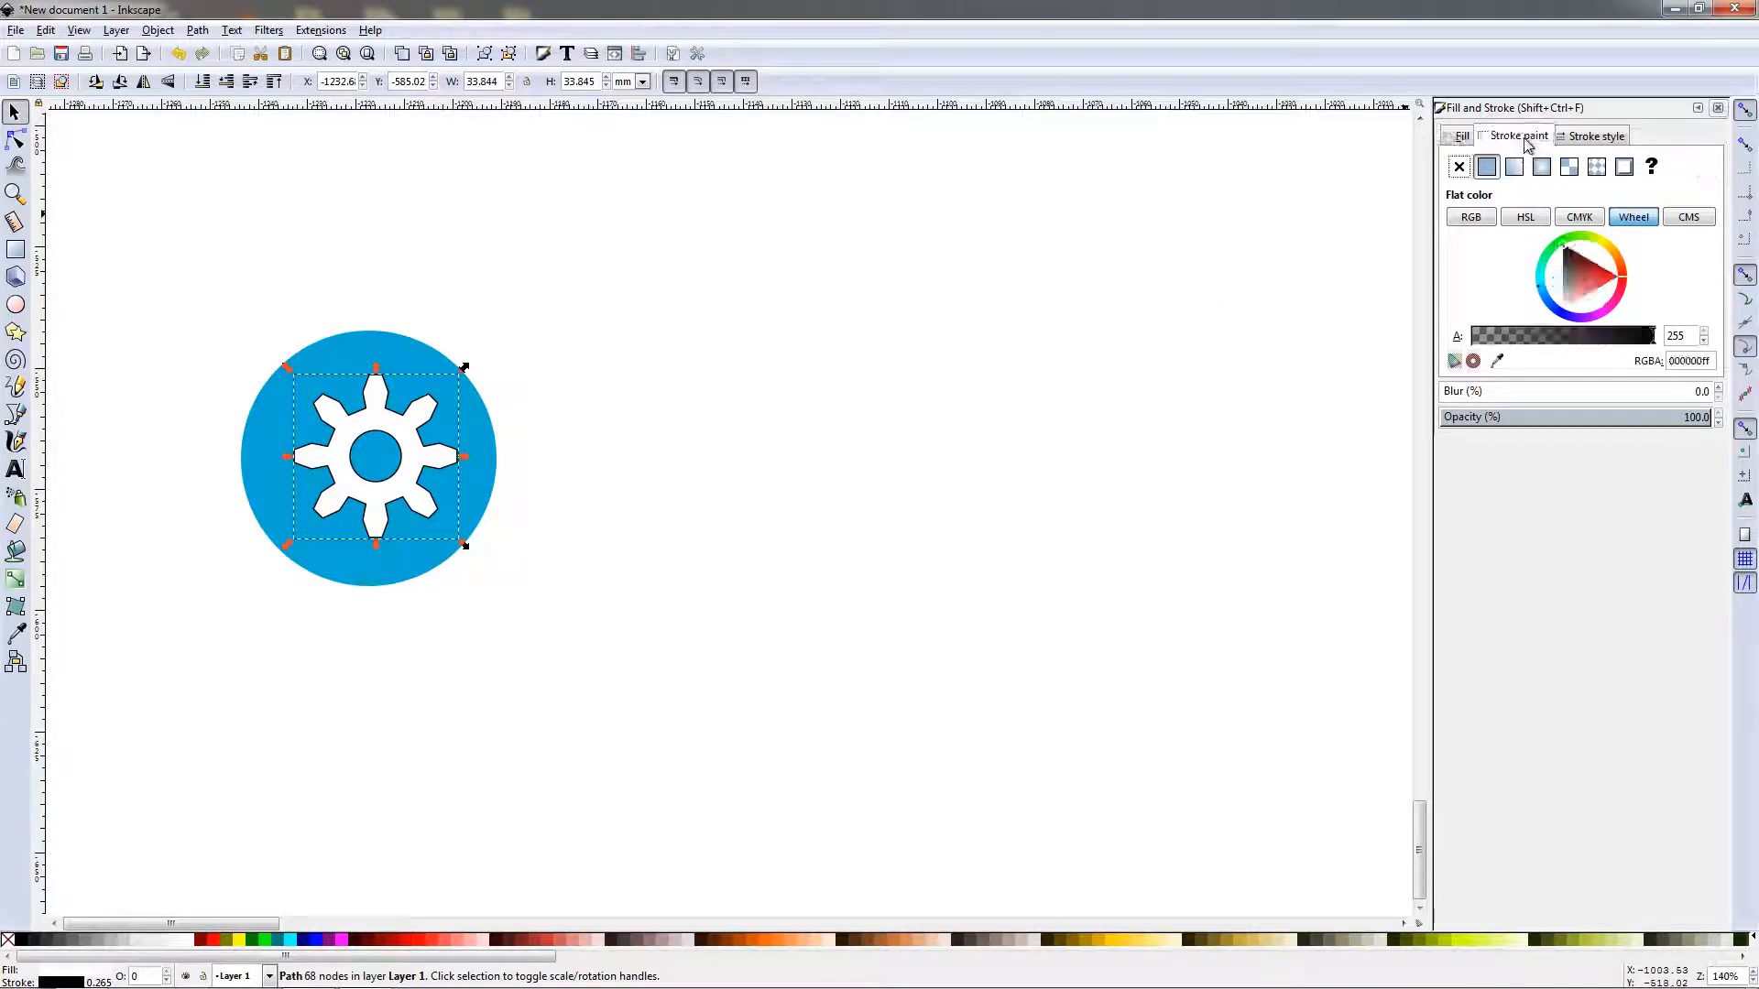
pyautogui.click(1460, 166)
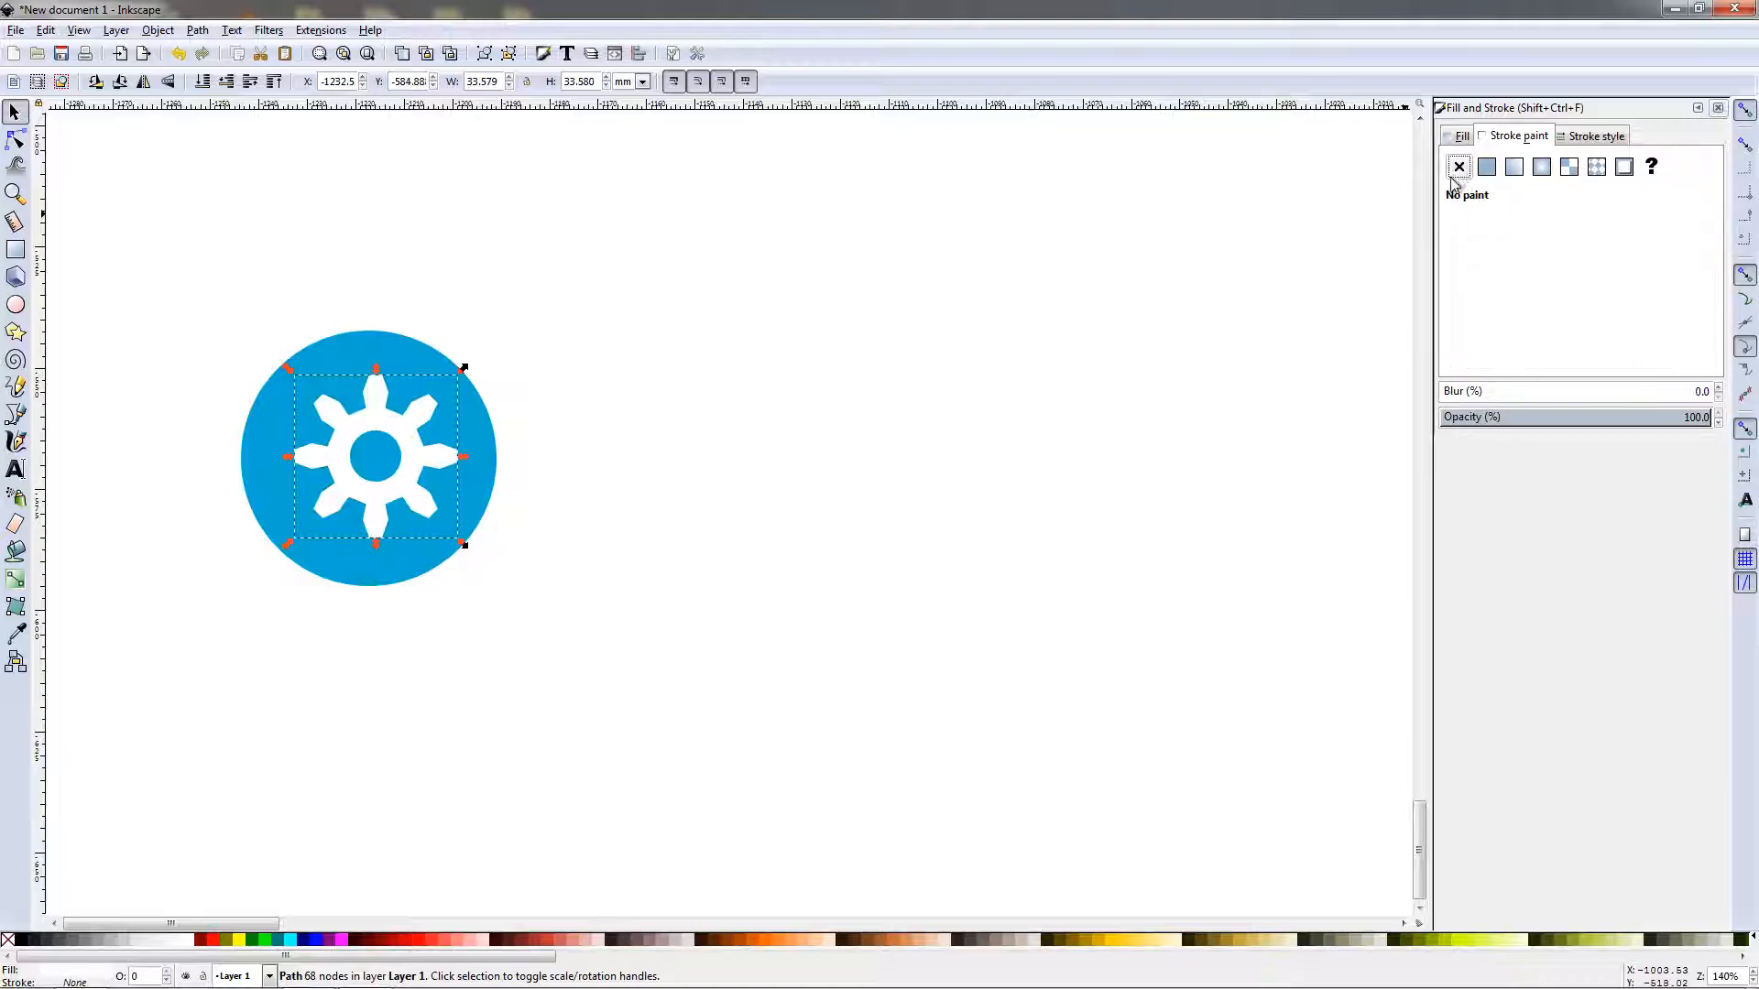
# Align the centers of the gear and the blue circle on both the vertical and horizontal axes.
pyautogui.moveTo(134, 266); pyautogui.dragTo(670, 775)
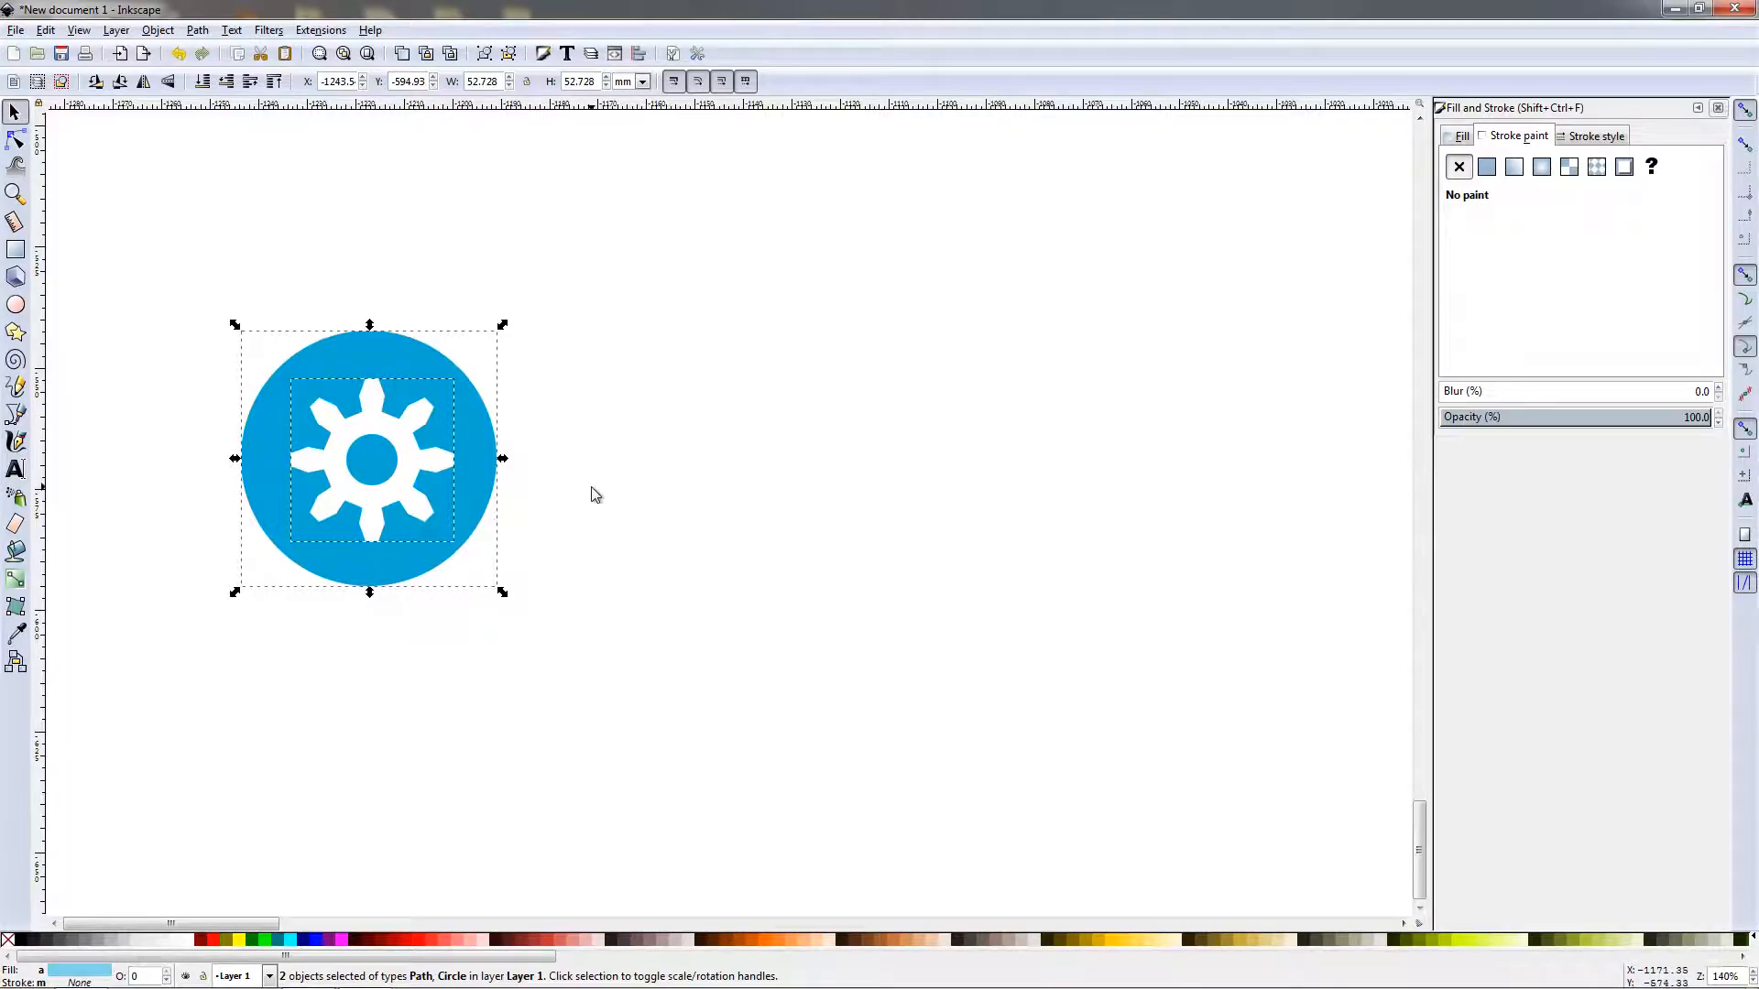
pyautogui.click(639, 54)
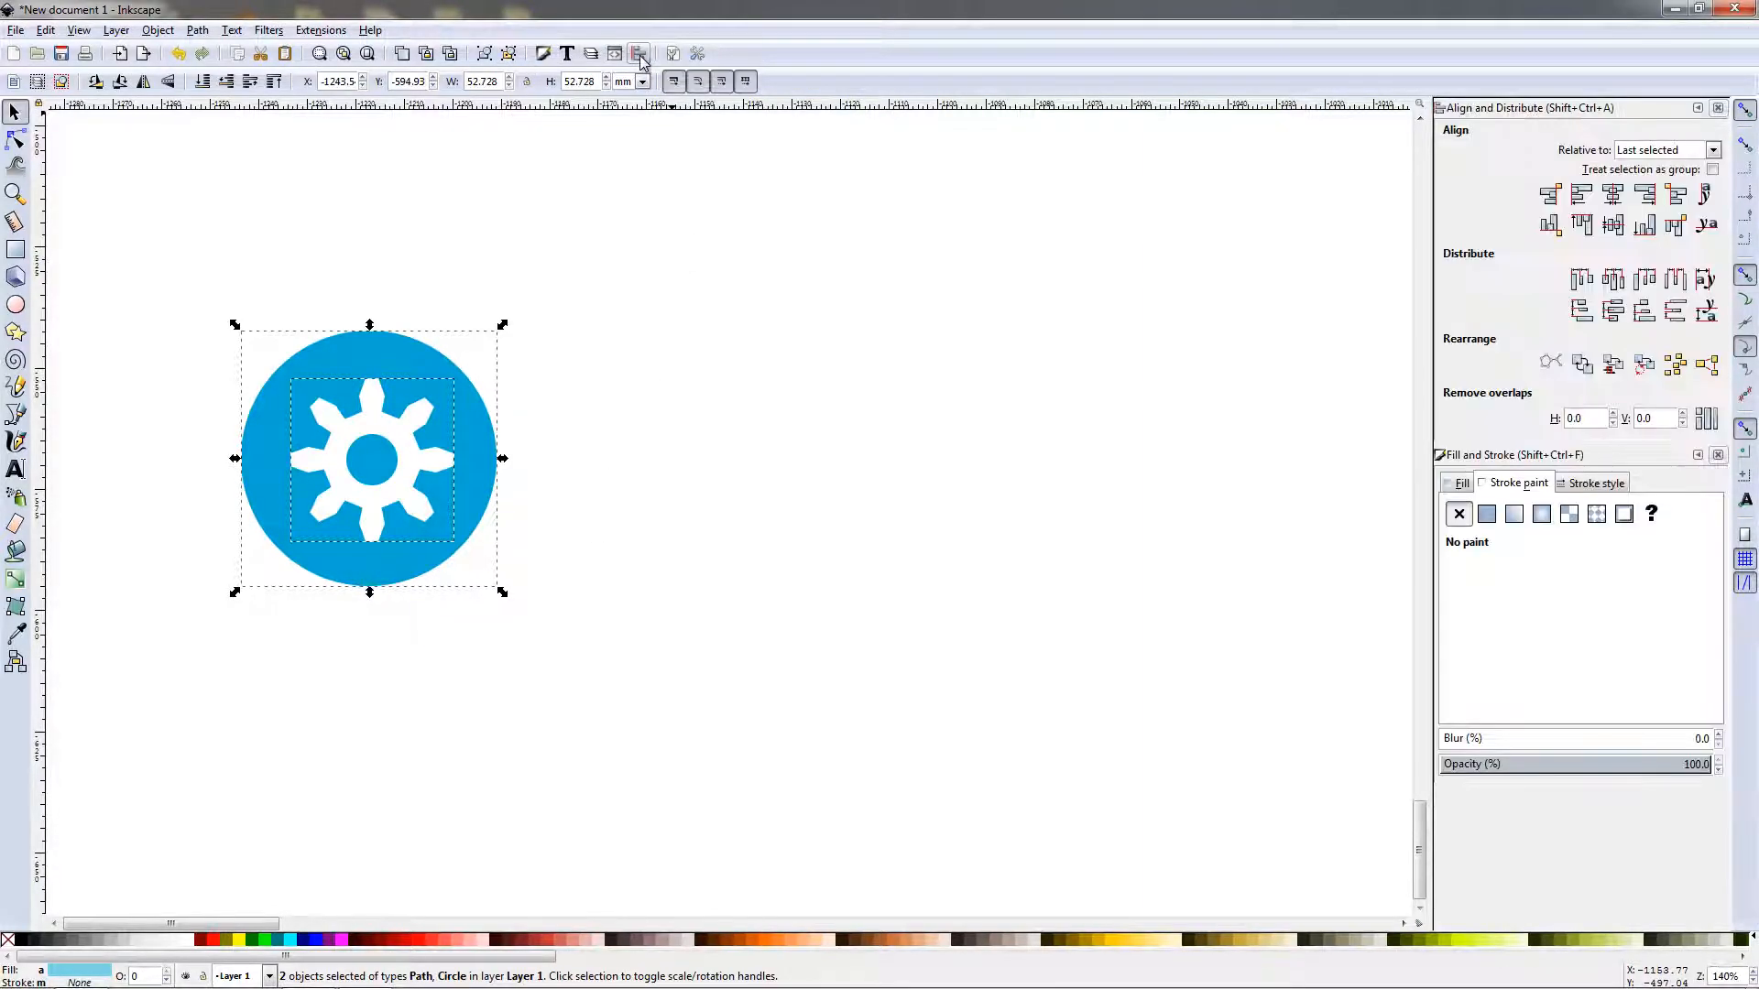
pyautogui.click(1619, 204)
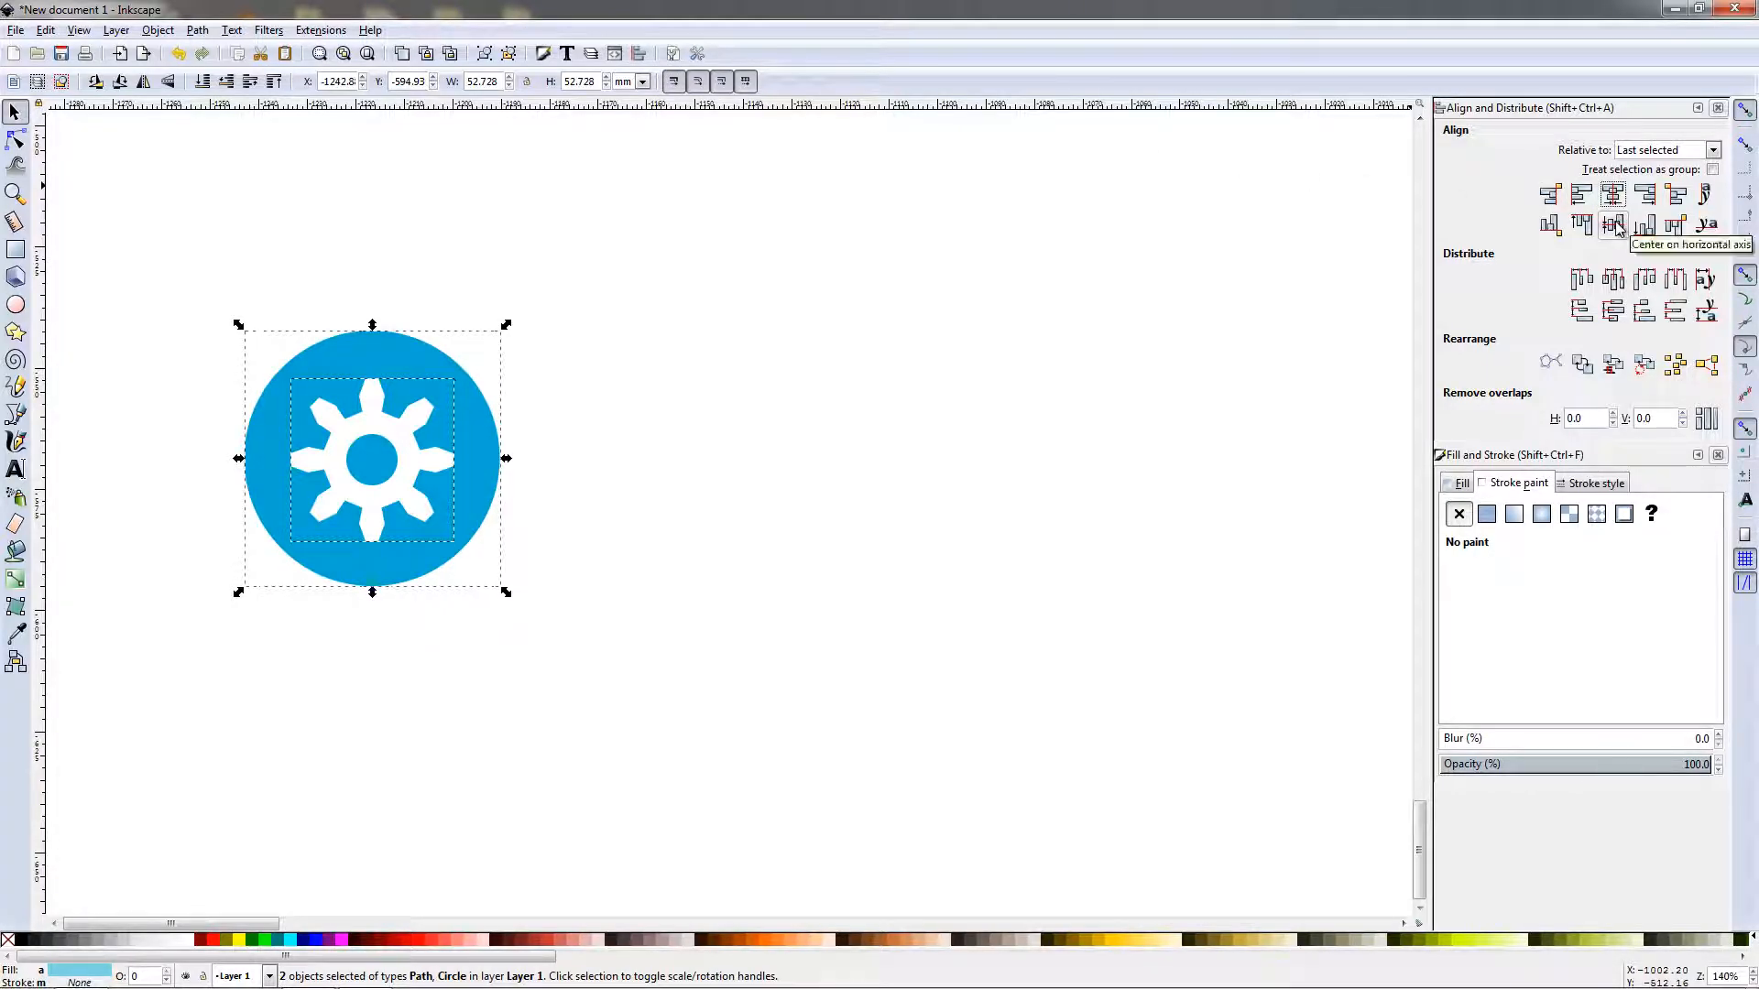
pyautogui.click(1614, 226)
pyautogui.click(749, 463)
# Scale the white gear down proportionally about its center inside the blue circle.
pyautogui.click(392, 513)
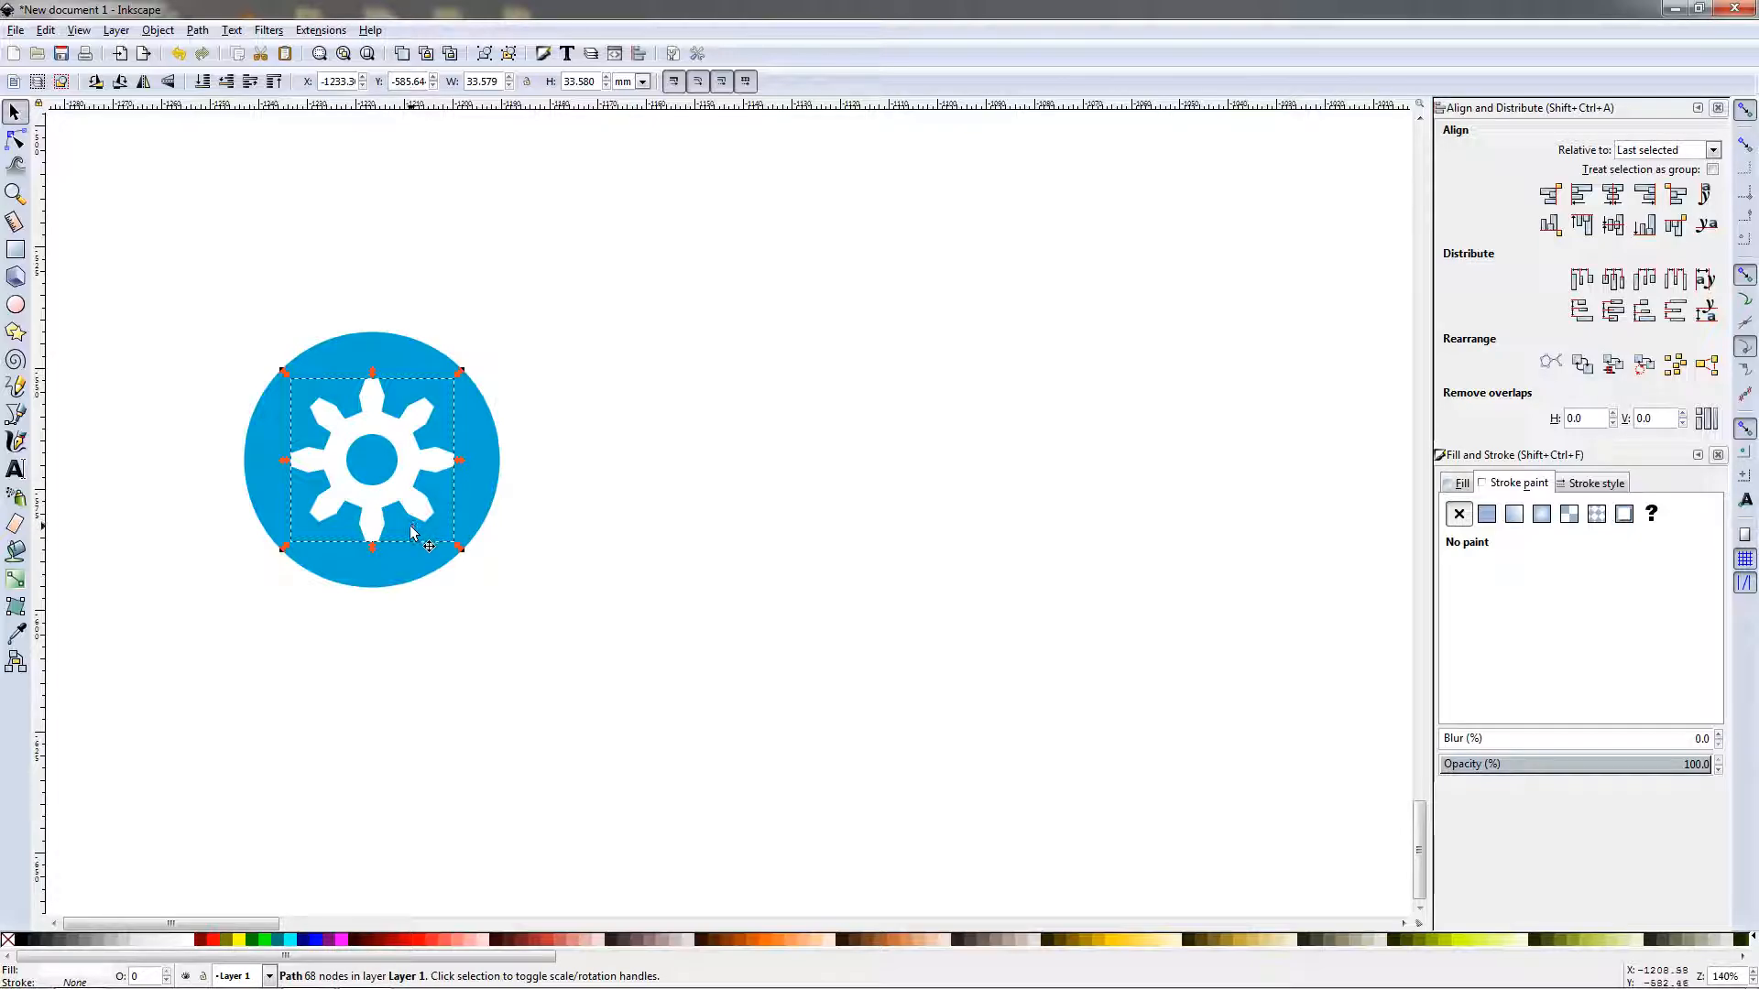
pyautogui.moveTo(463, 557); pyautogui.dragTo(891, 675)
pyautogui.click(546, 581)
# Draw a circle about 16.3 mm in diameter beside the icon and place it over the gear's center.
pyautogui.scroll(1, 811, 600)
pyautogui.scroll(1, 816, 607)
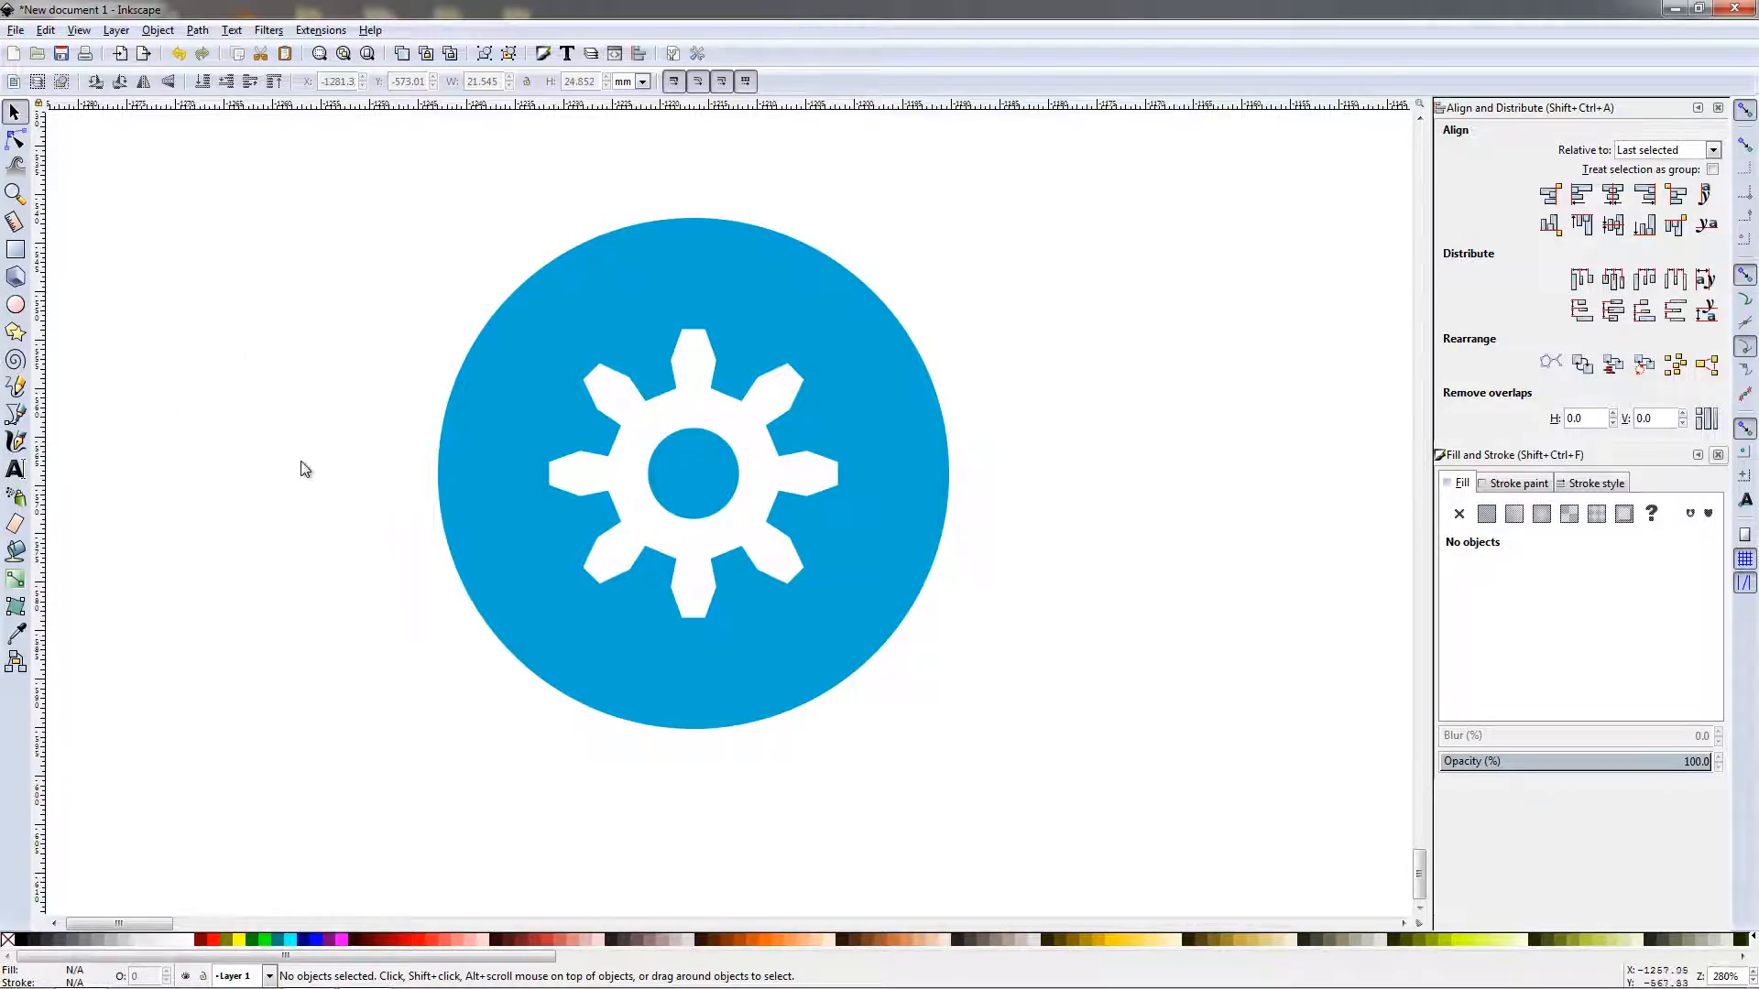
pyautogui.click(15, 304)
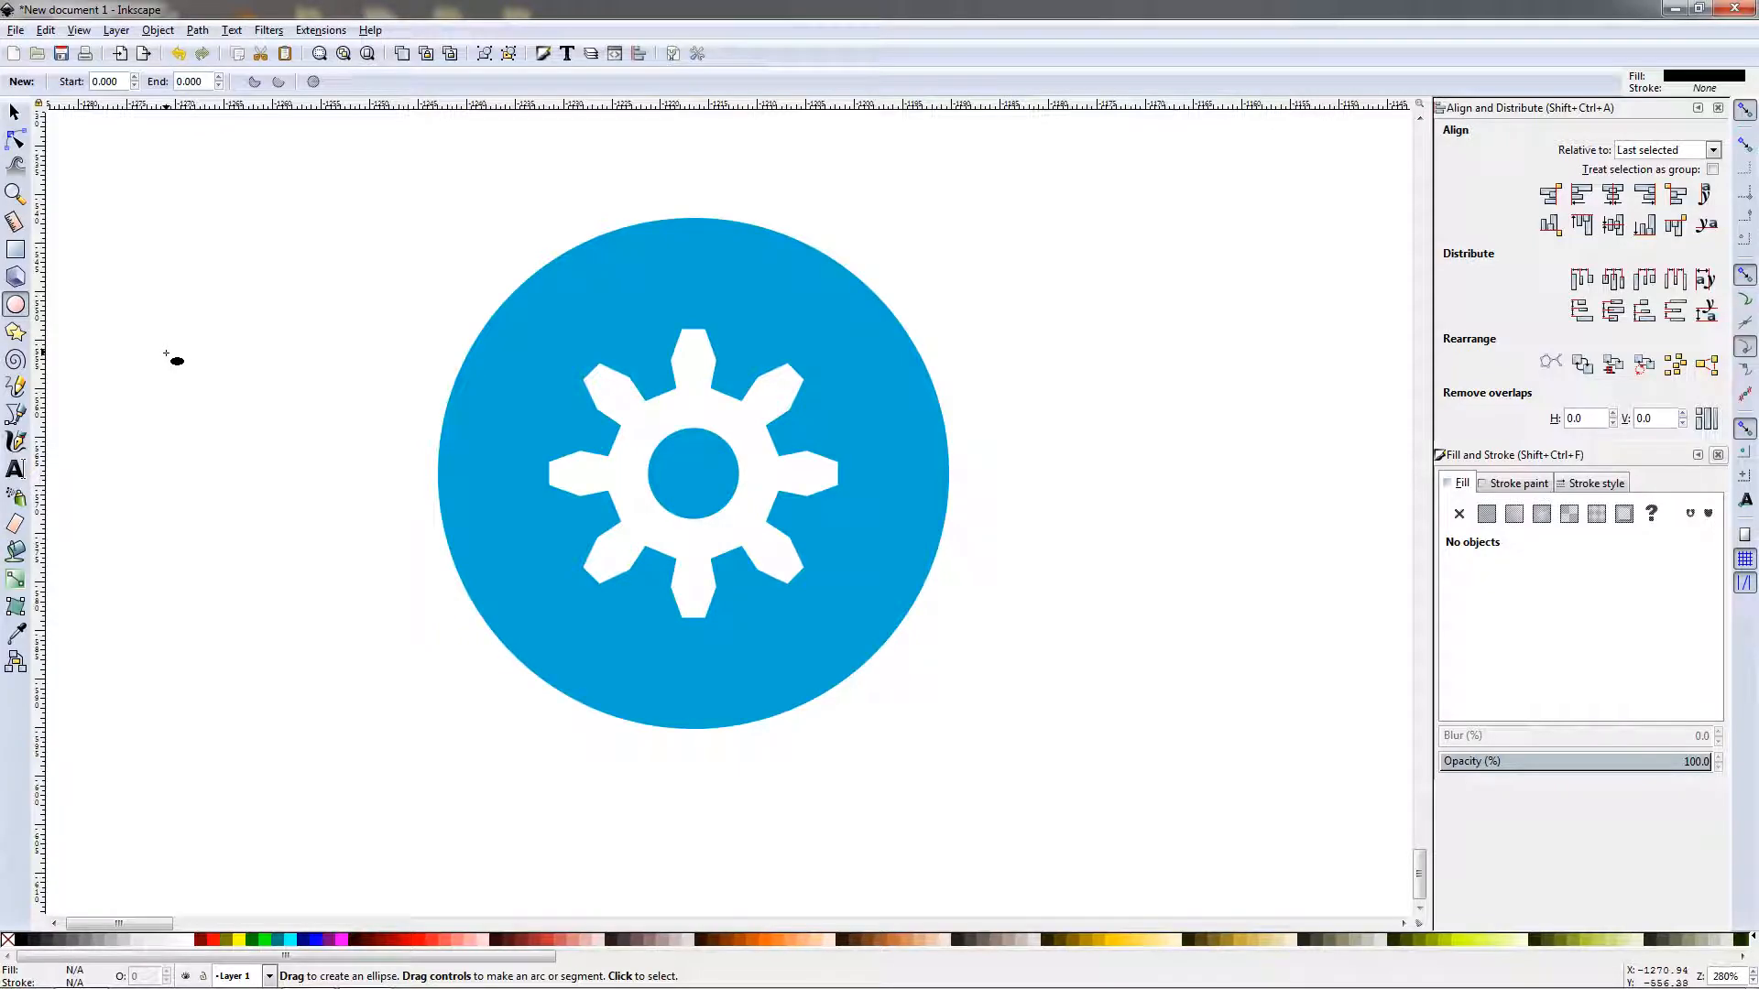
pyautogui.press('ctrl')
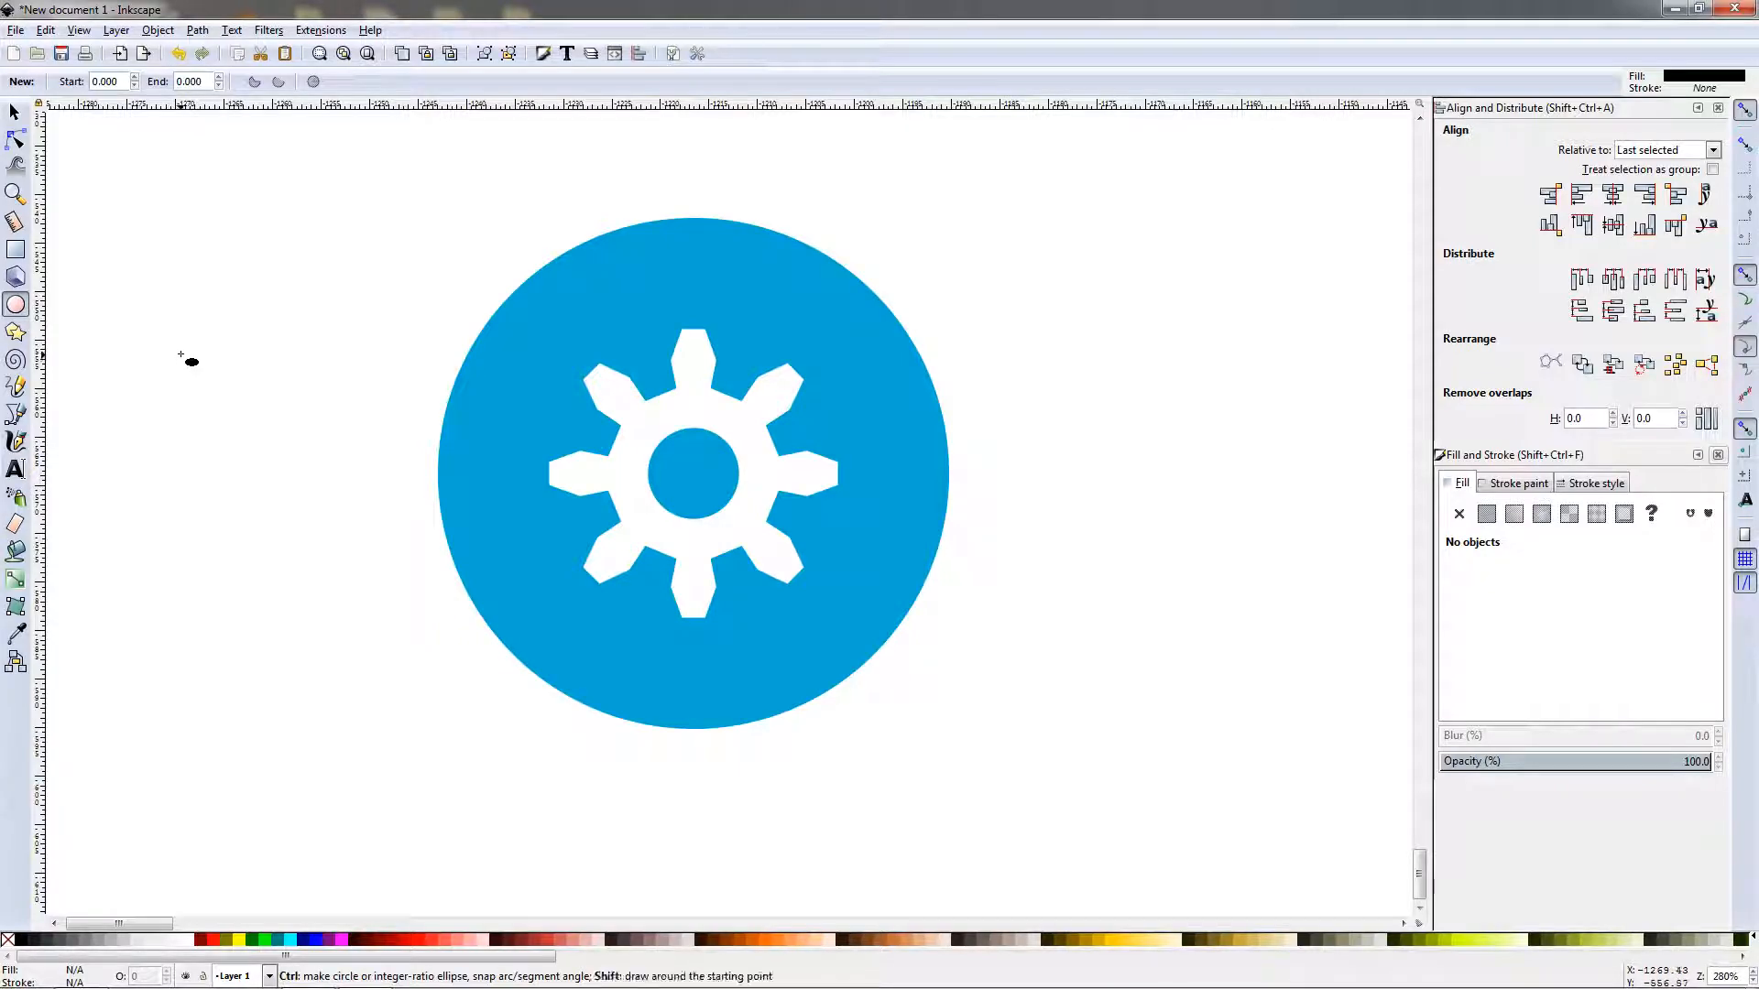
pyautogui.moveTo(181, 350)
pyautogui.mouseDown()
pyautogui.moveTo(294, 443)
pyautogui.moveTo(275, 428)
pyautogui.mouseUp()
pyautogui.press('s')
pyautogui.moveTo(169, 336); pyautogui.dragTo(685, 469)
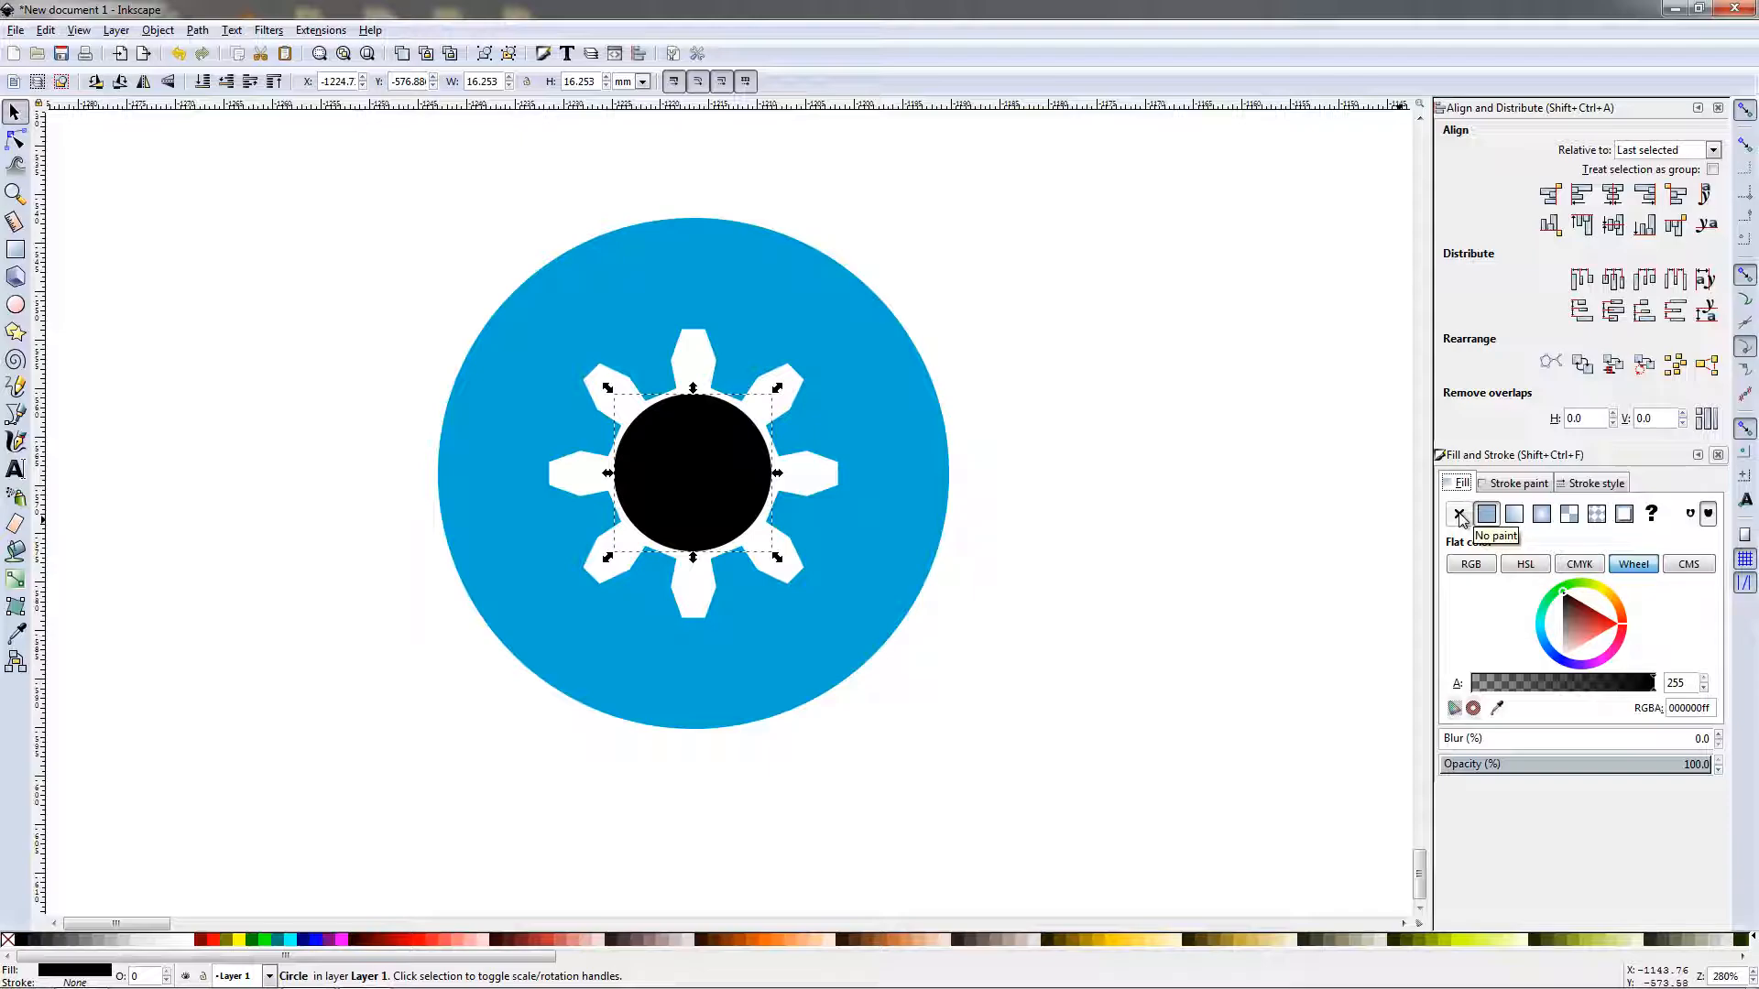
# Remove the new circle's fill and give it a flat black stroke.
pyautogui.click(1460, 518)
pyautogui.click(1502, 485)
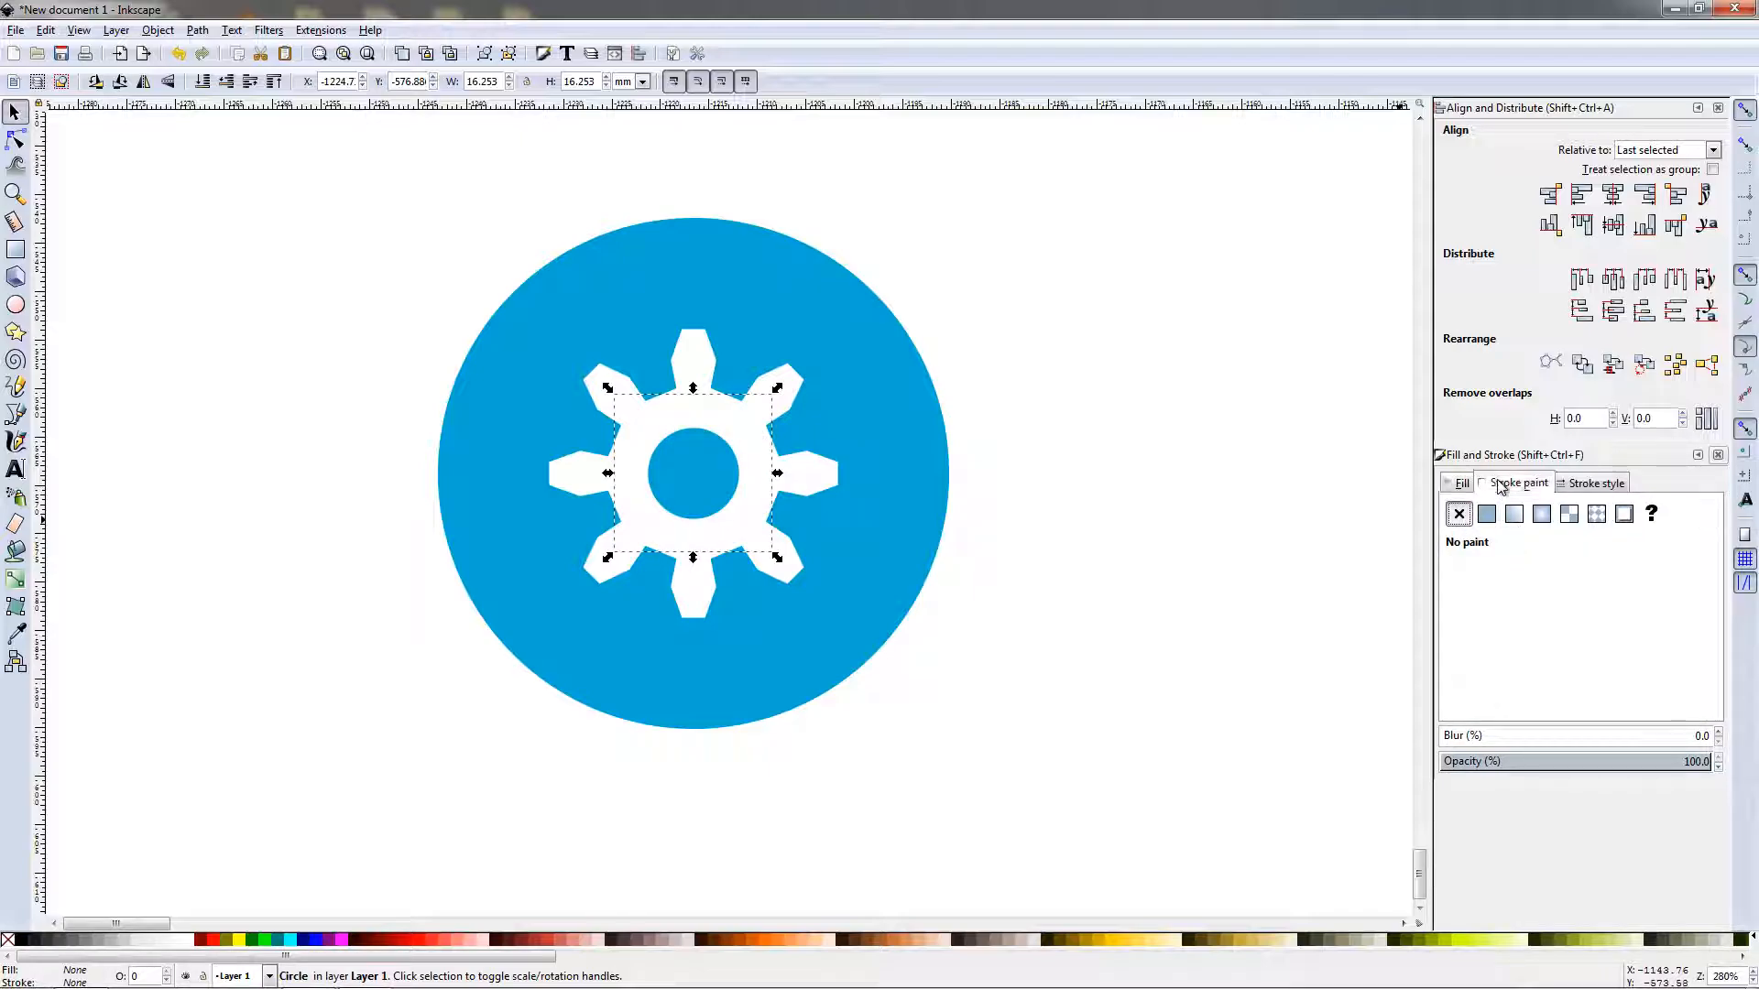
pyautogui.click(1486, 514)
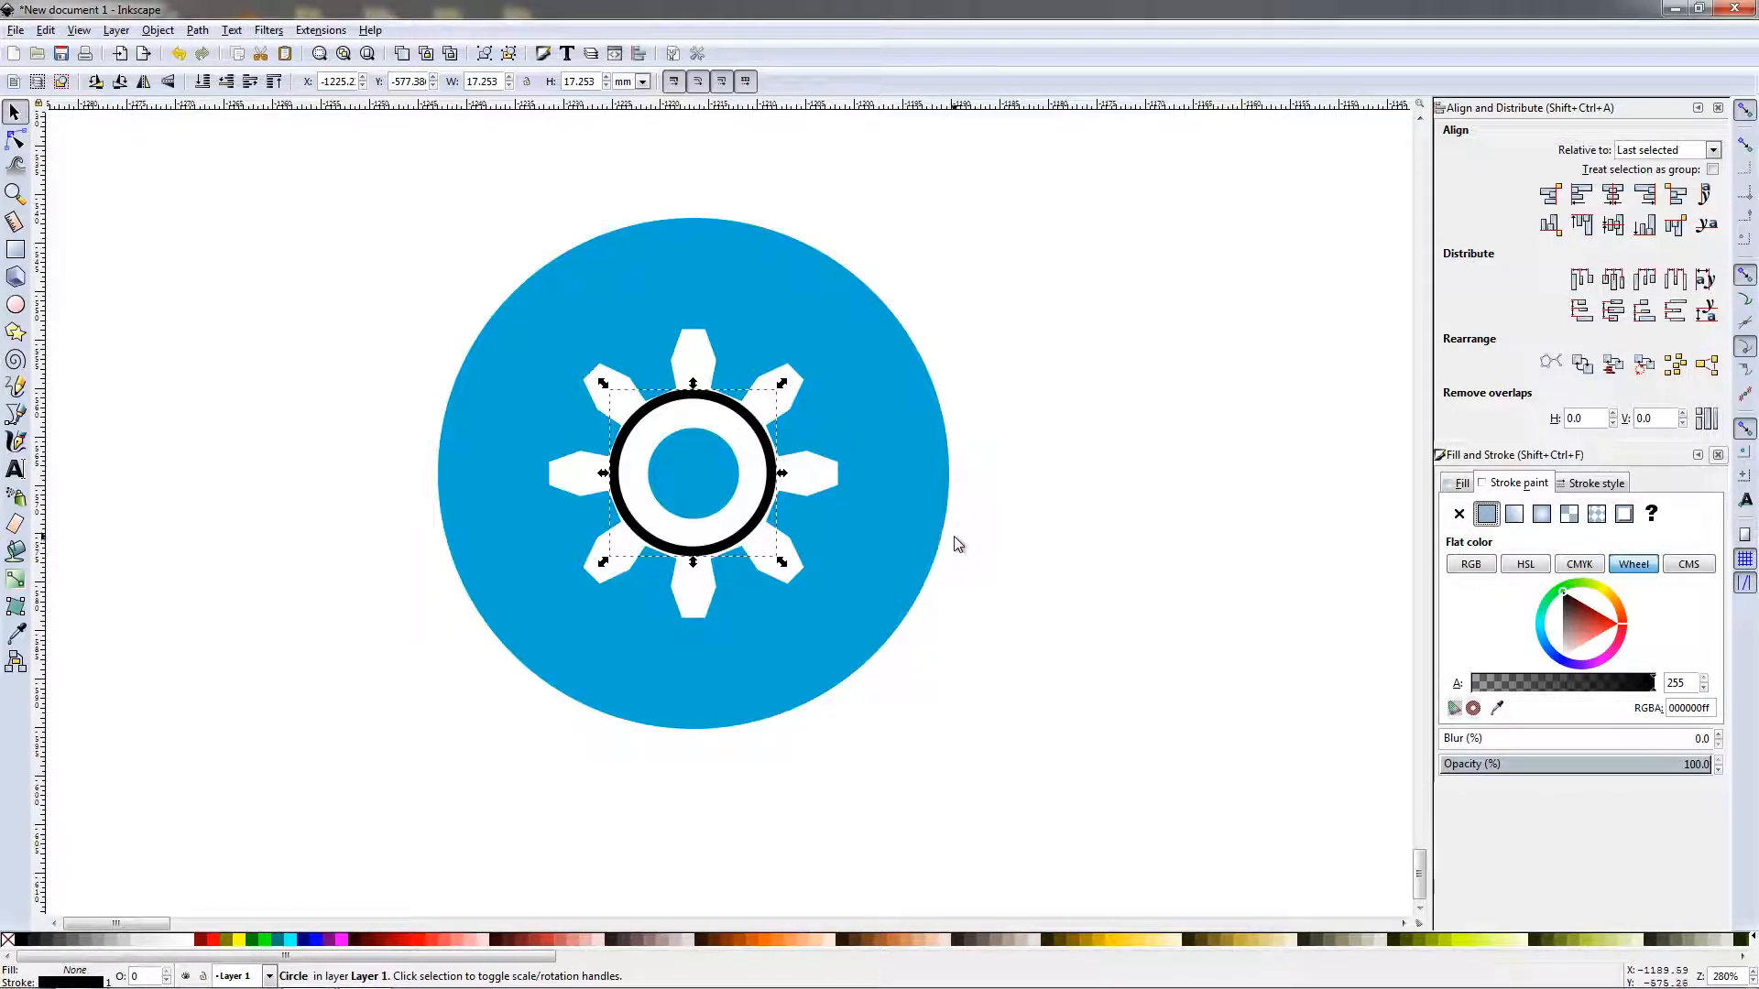
# Align the centers of the black ring and the gear on both the vertical and horizontal axes.
pyautogui.keyDown('shift'); pyautogui.click(827, 478); pyautogui.keyUp('shift')
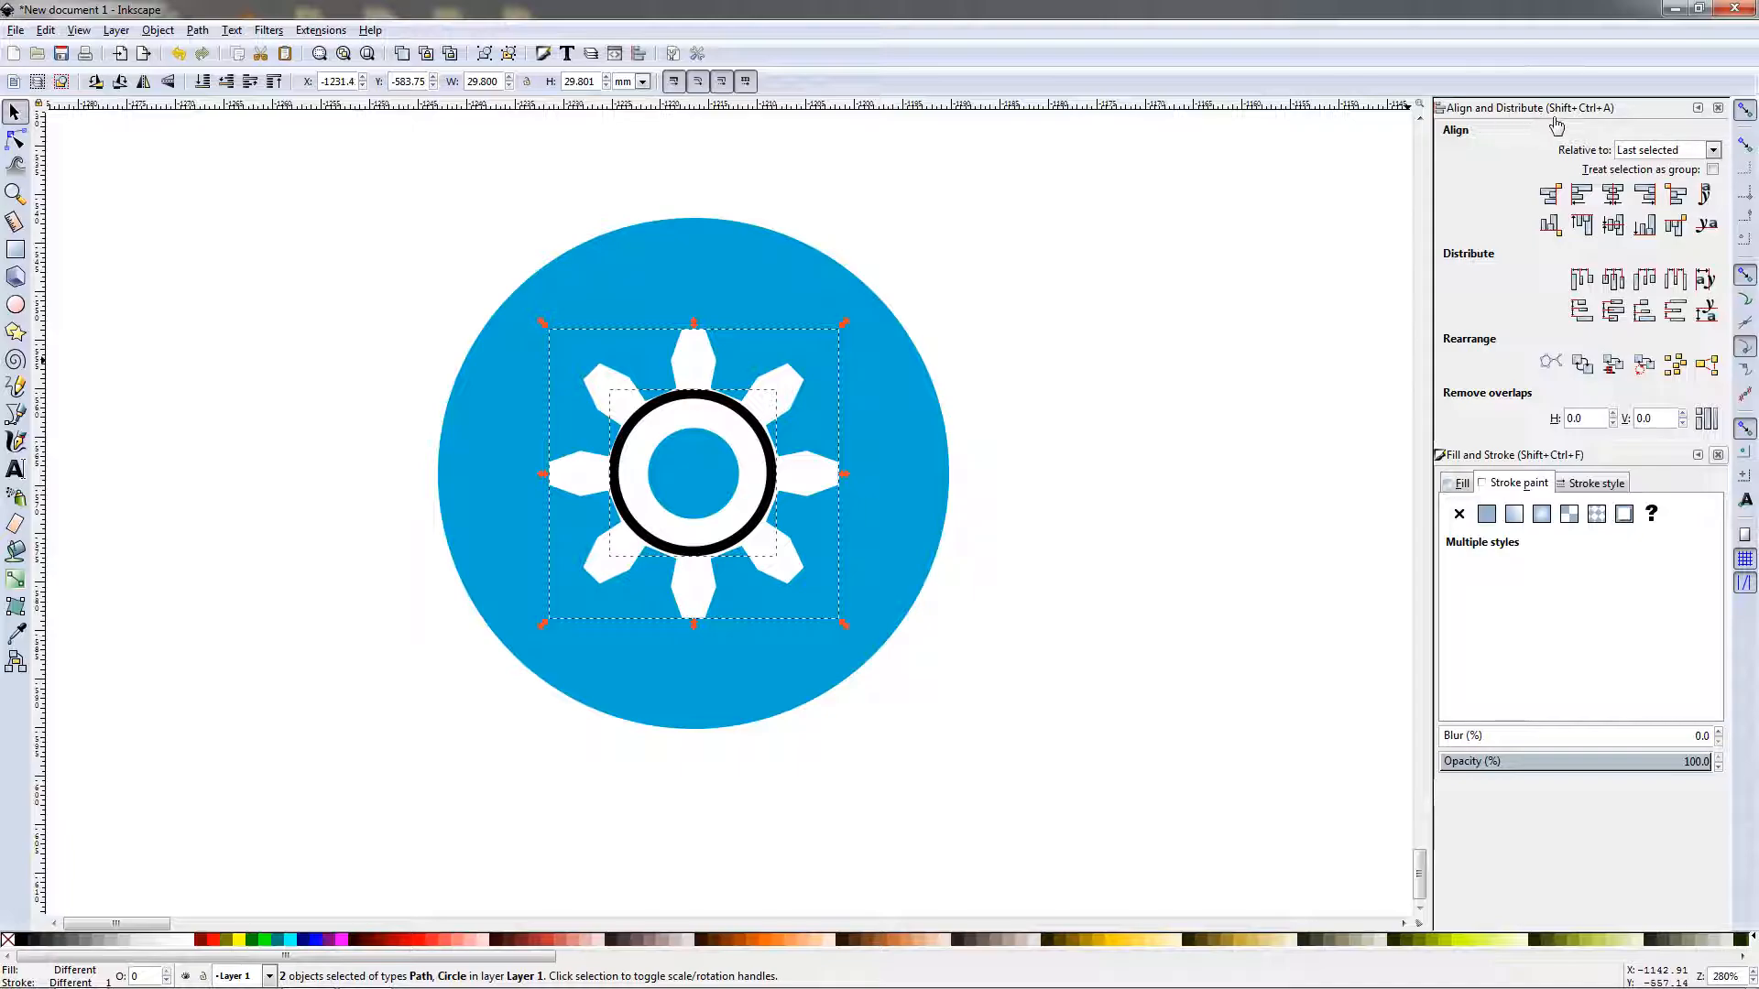
pyautogui.click(1612, 224)
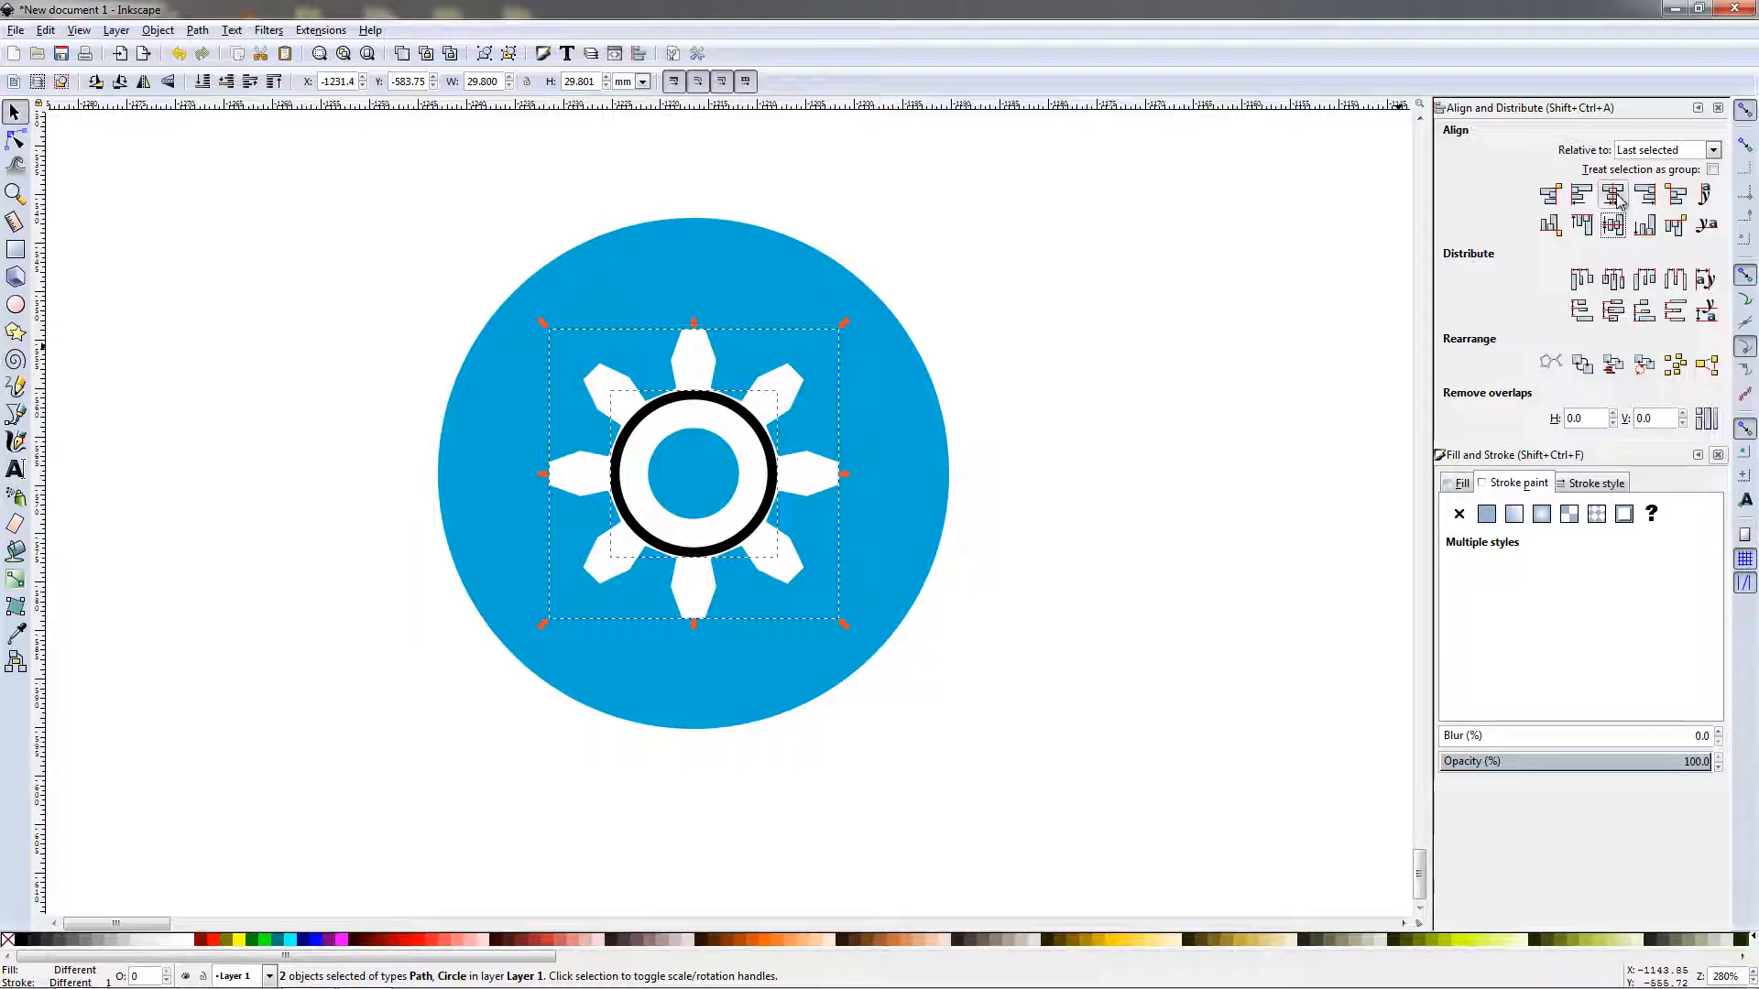
pyautogui.click(1160, 486)
# Scale the black ring down about its center to about 14.4 mm and set its stroke width to 1.336 mm.
pyautogui.click(709, 551)
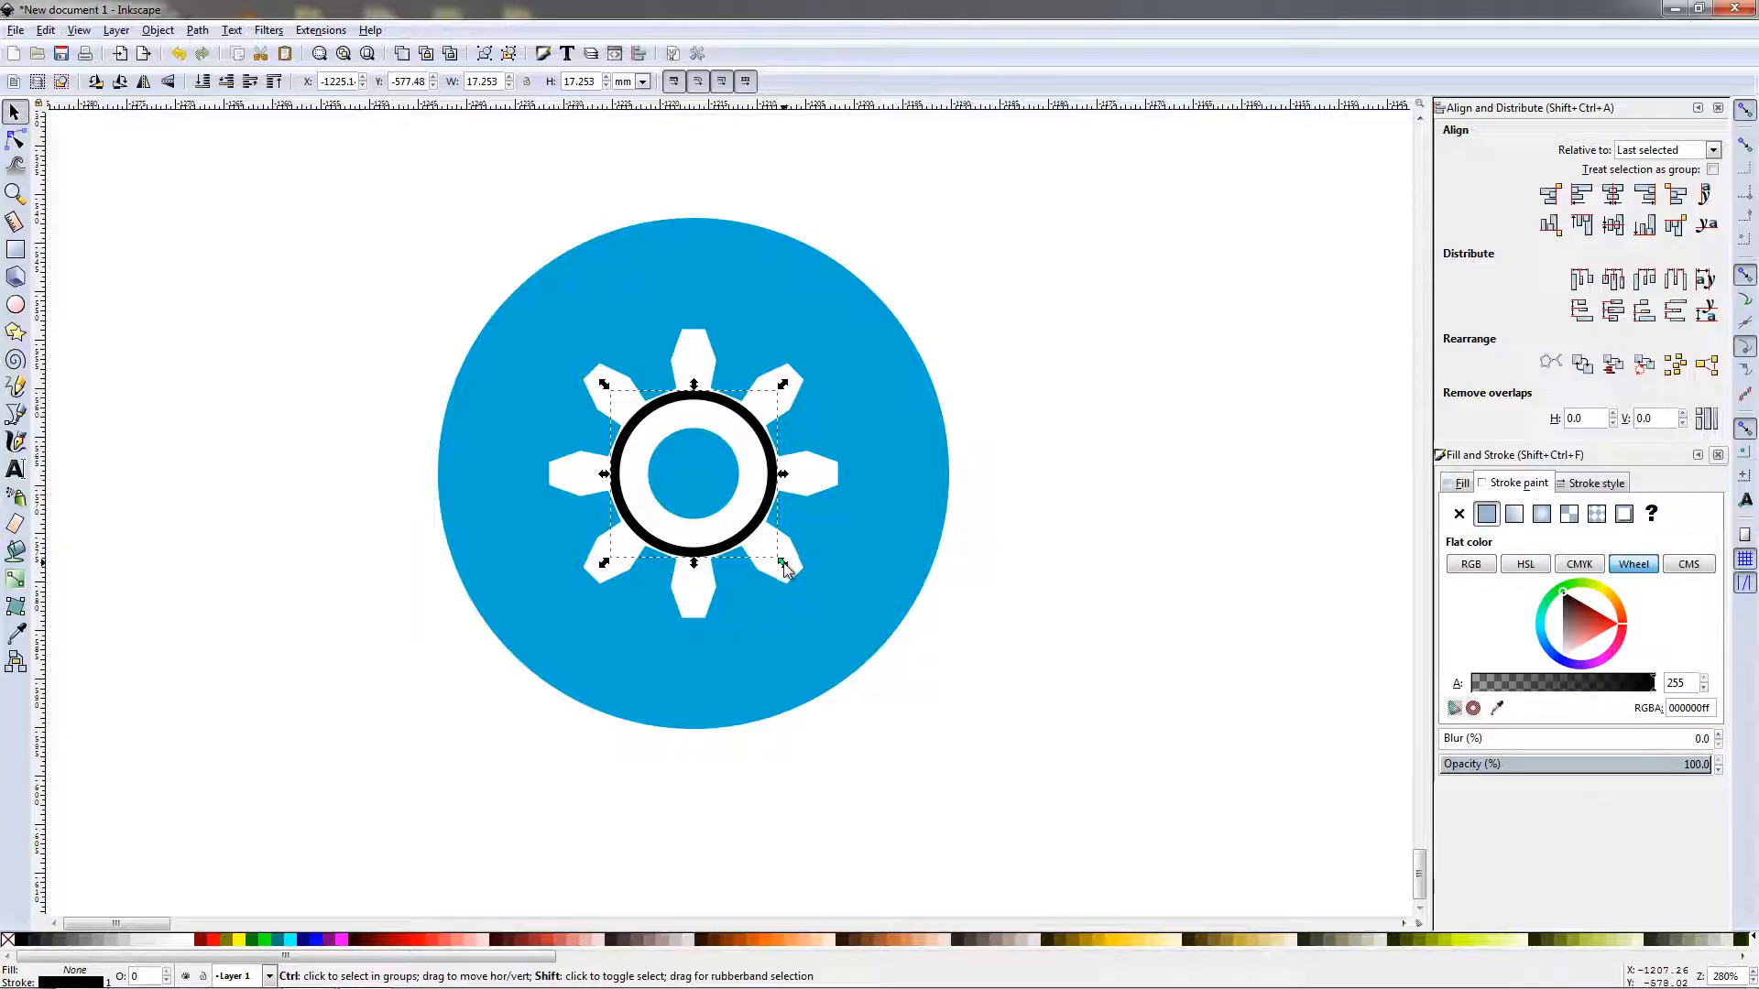
pyautogui.moveTo(782, 562); pyautogui.dragTo(771, 560)
pyautogui.click(1520, 486)
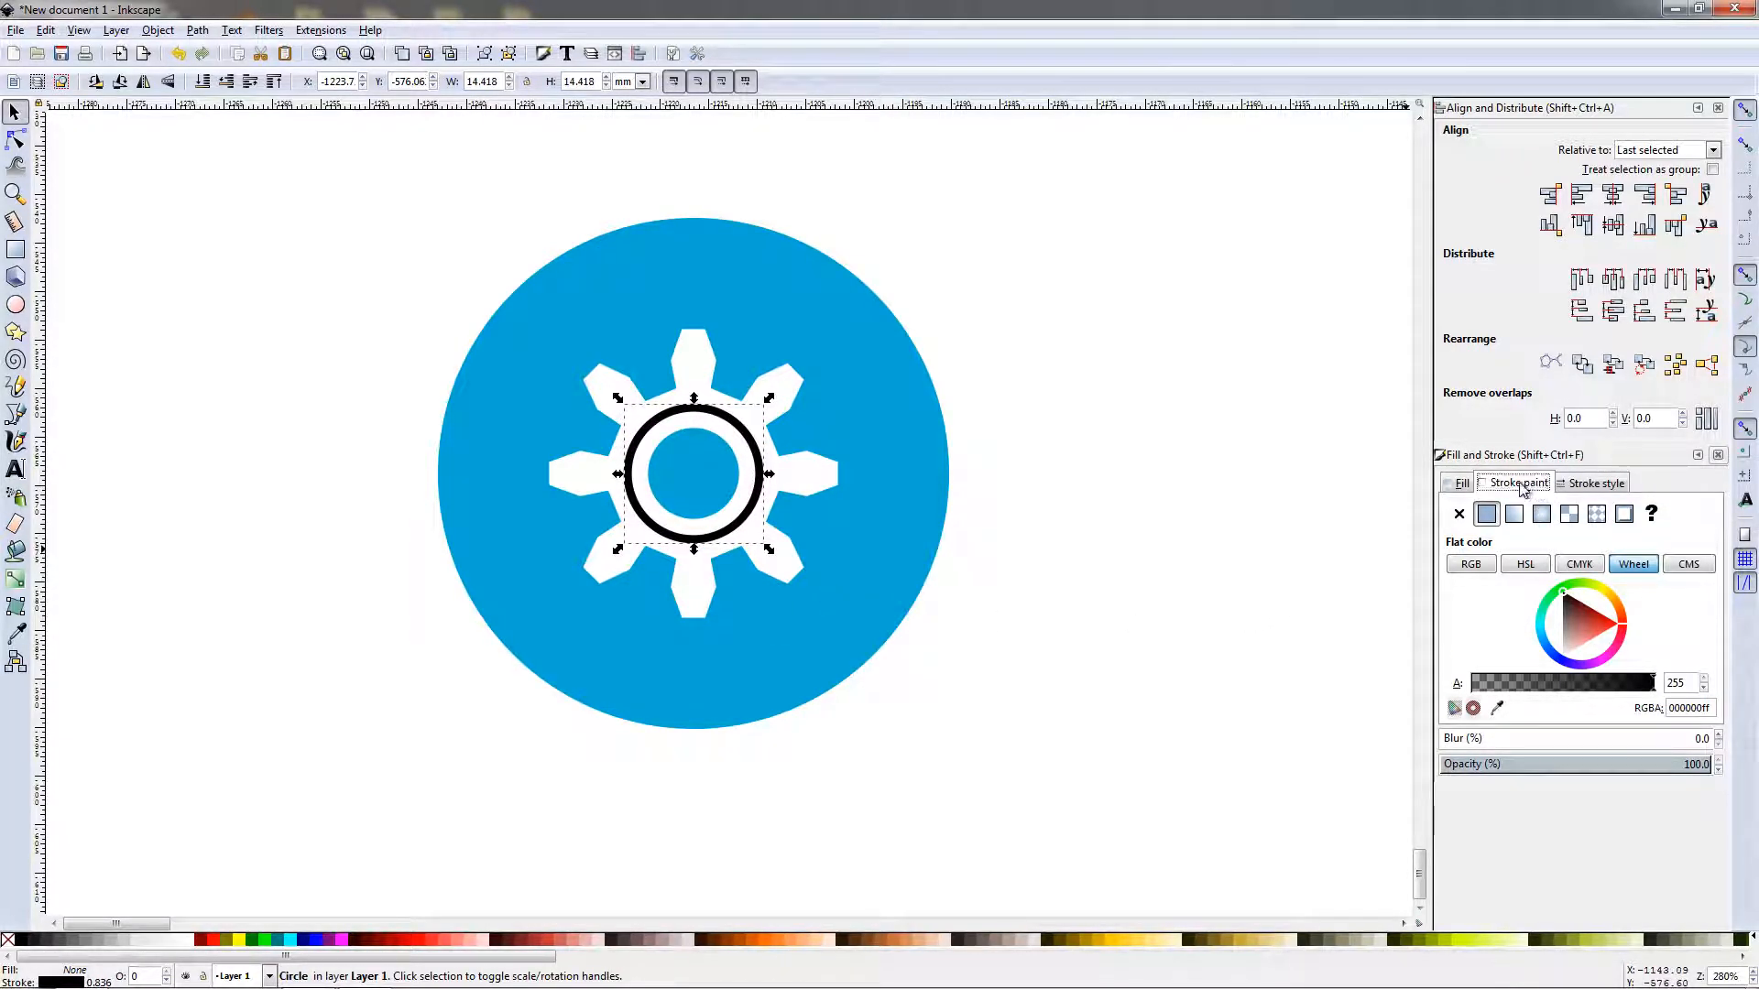
pyautogui.click(1594, 483)
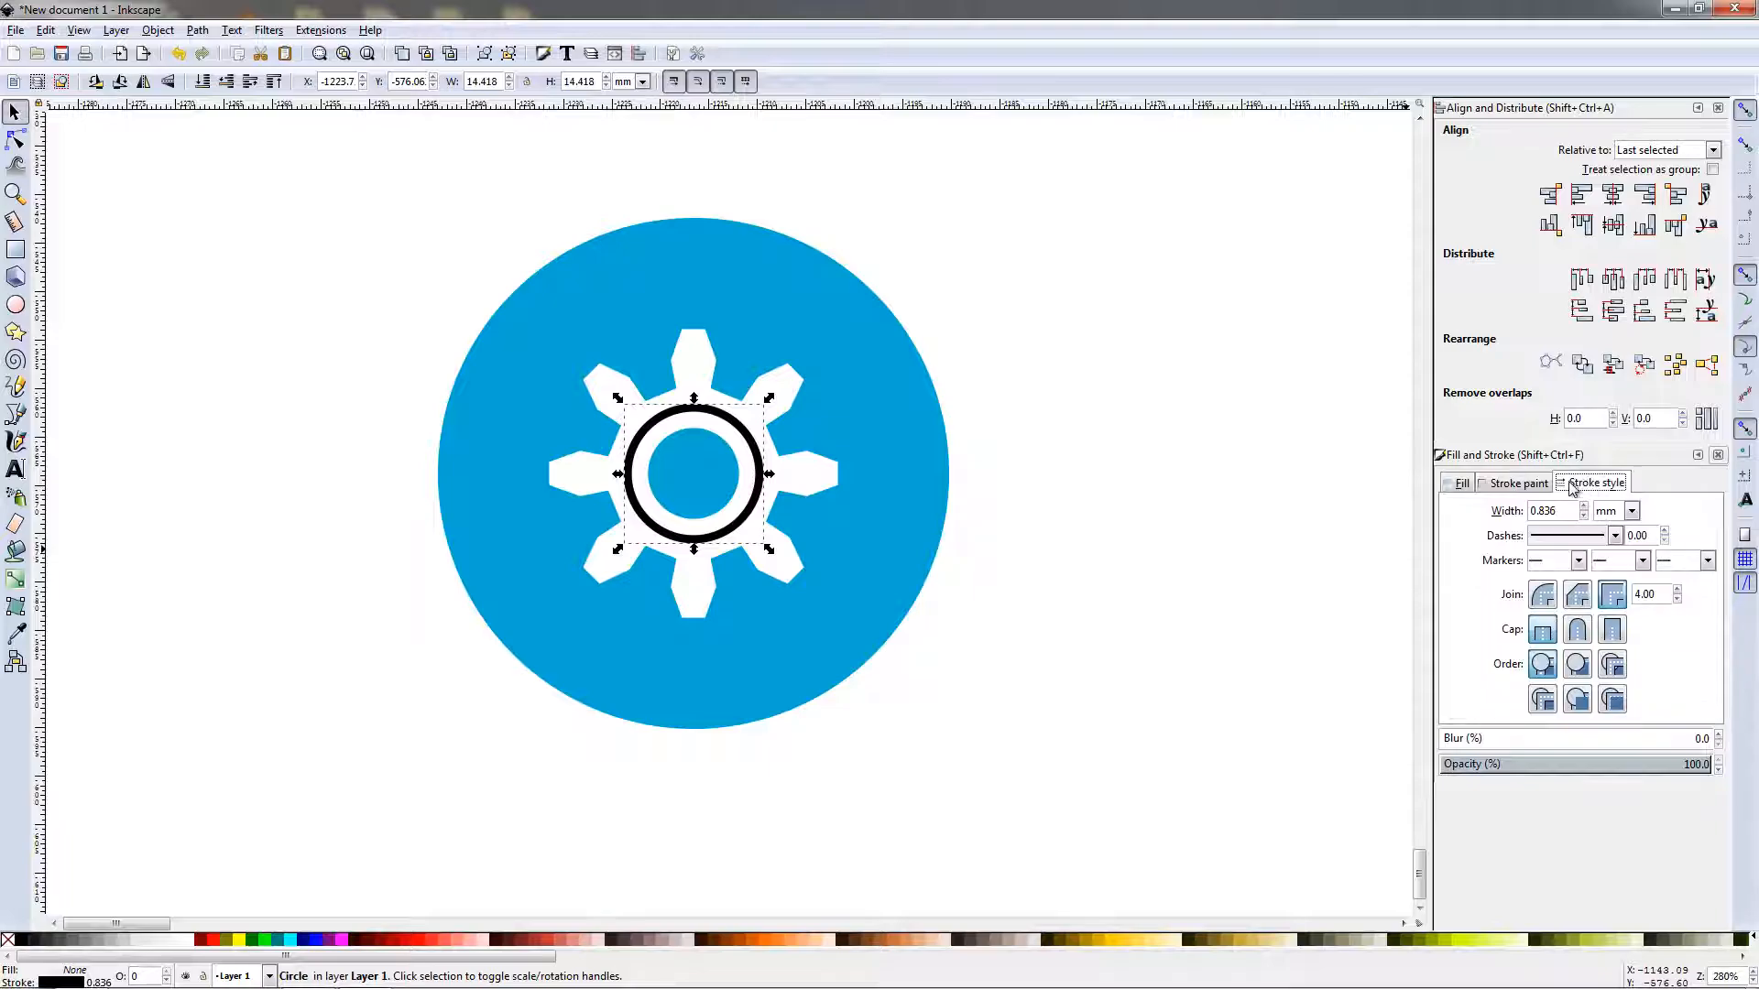
pyautogui.click(1584, 508)
pyautogui.click(1584, 508)
pyautogui.click(1584, 516)
pyautogui.click(1583, 515)
pyautogui.click(1584, 516)
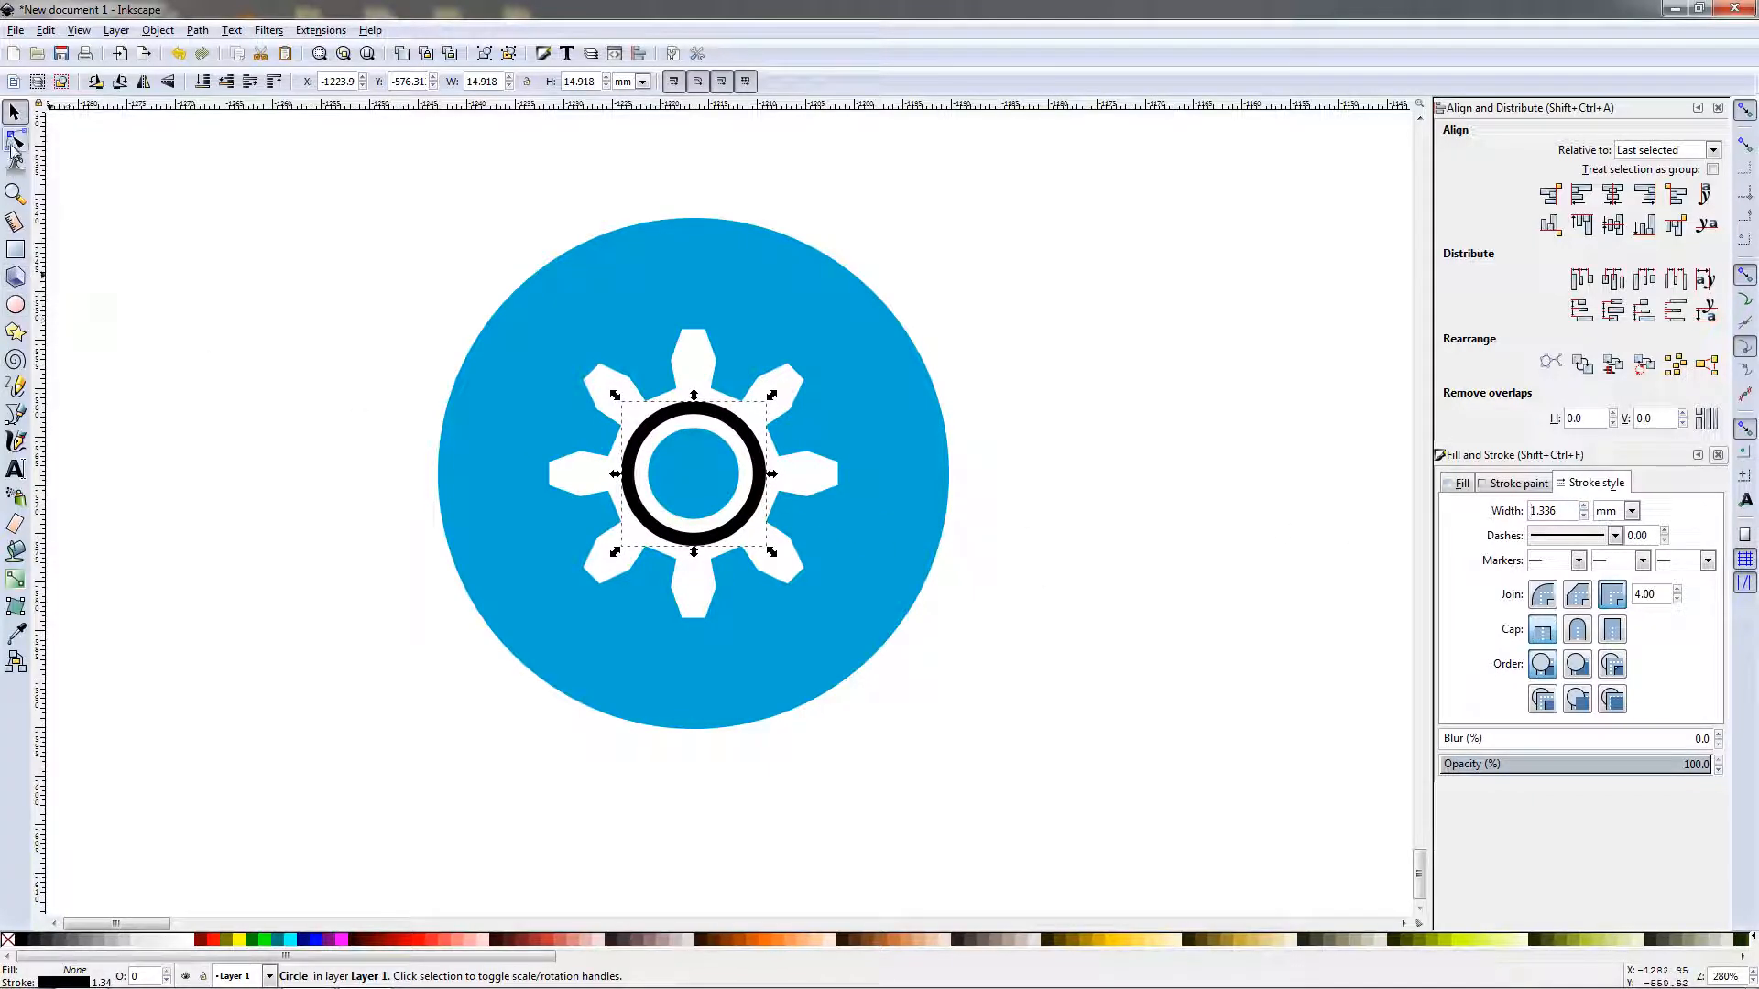
# Convert the black ring's stroke to a path.
pyautogui.click(18, 141)
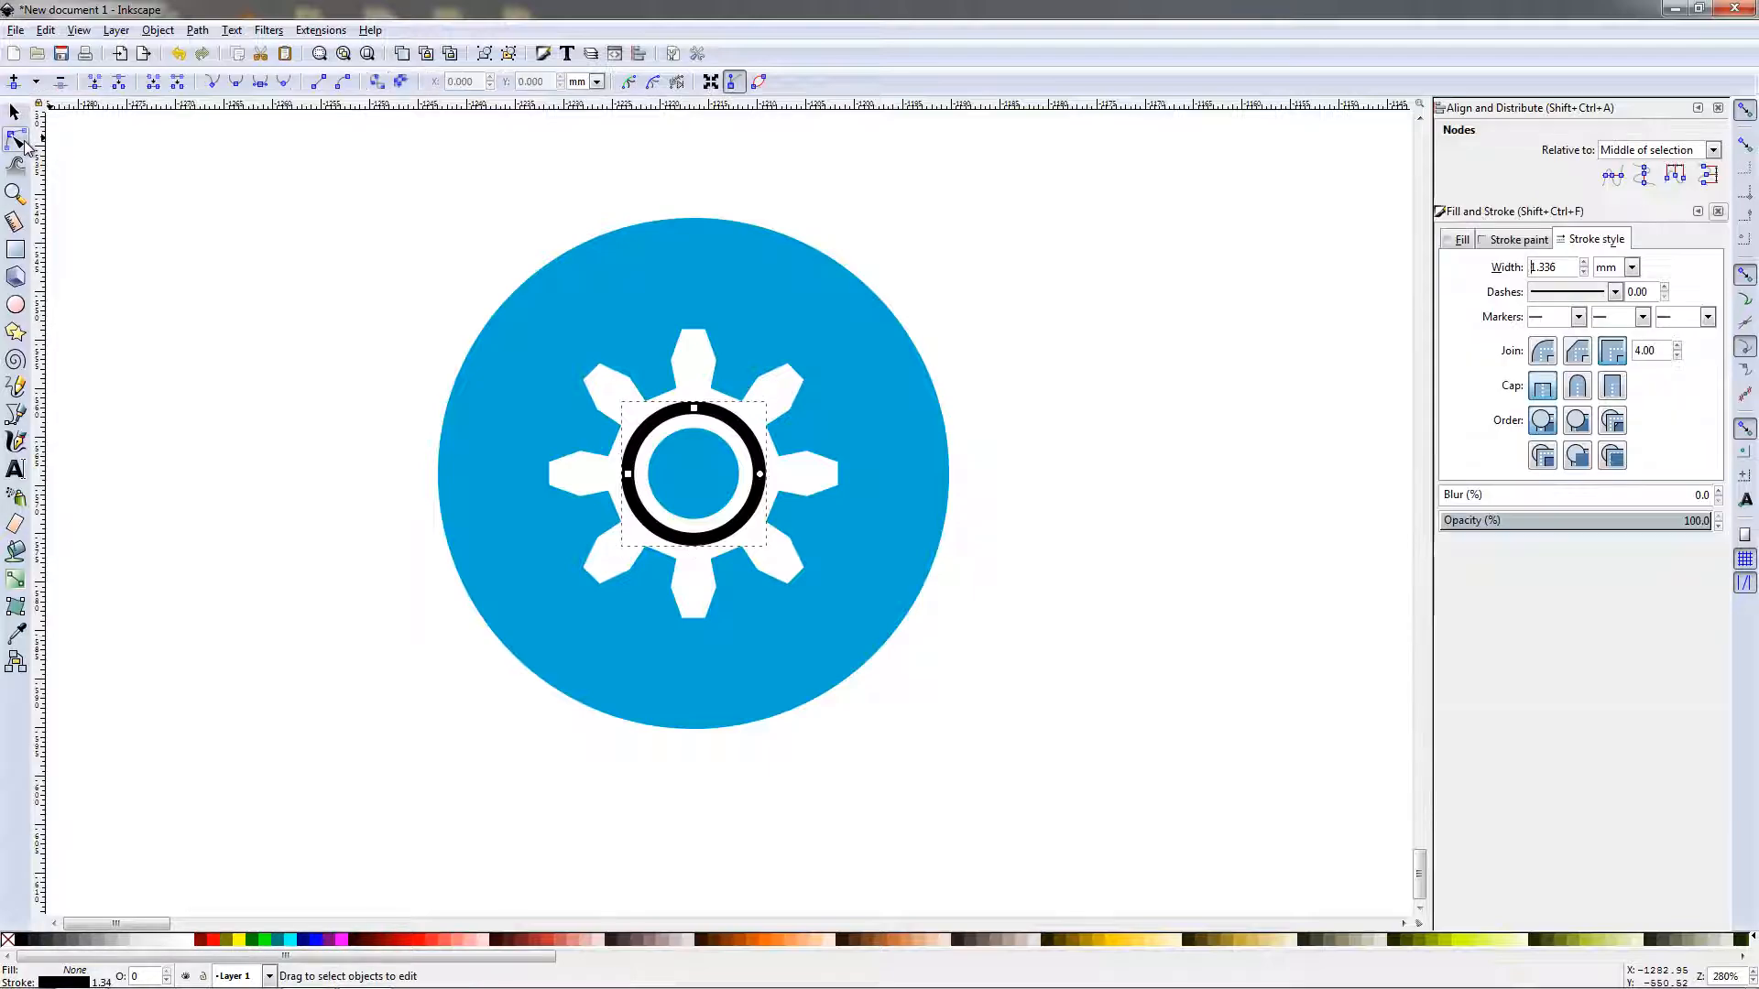
pyautogui.click(400, 87)
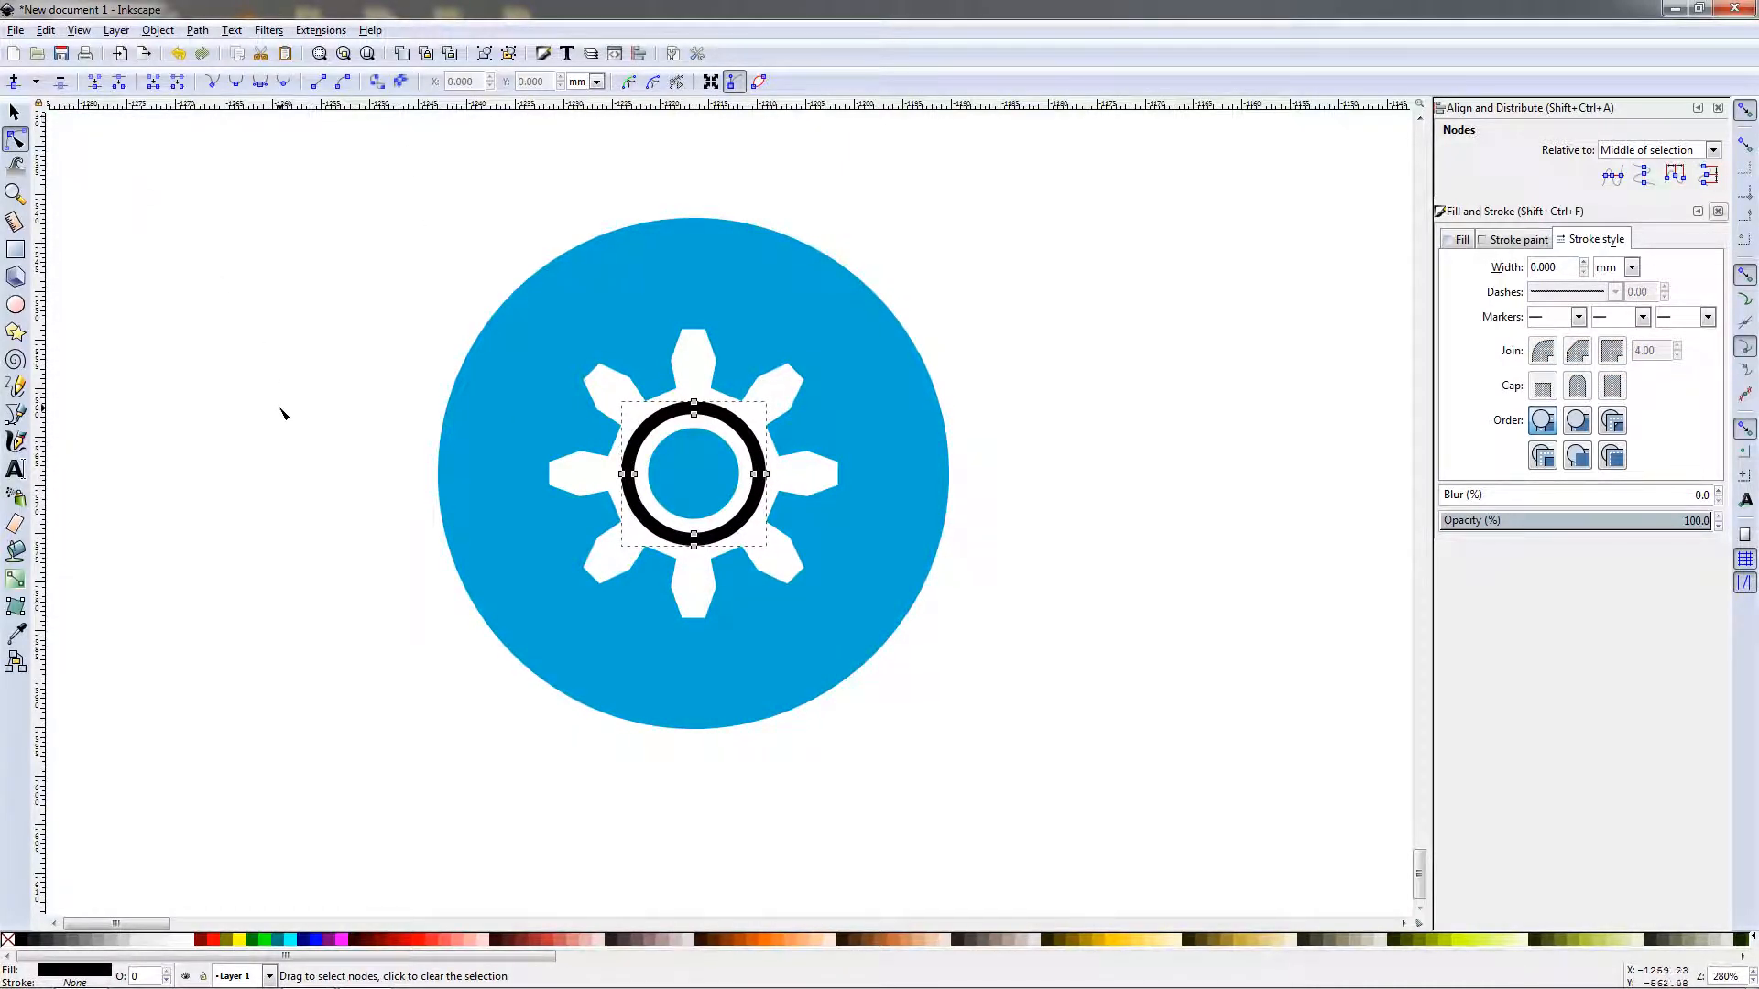
pyautogui.click(14, 112)
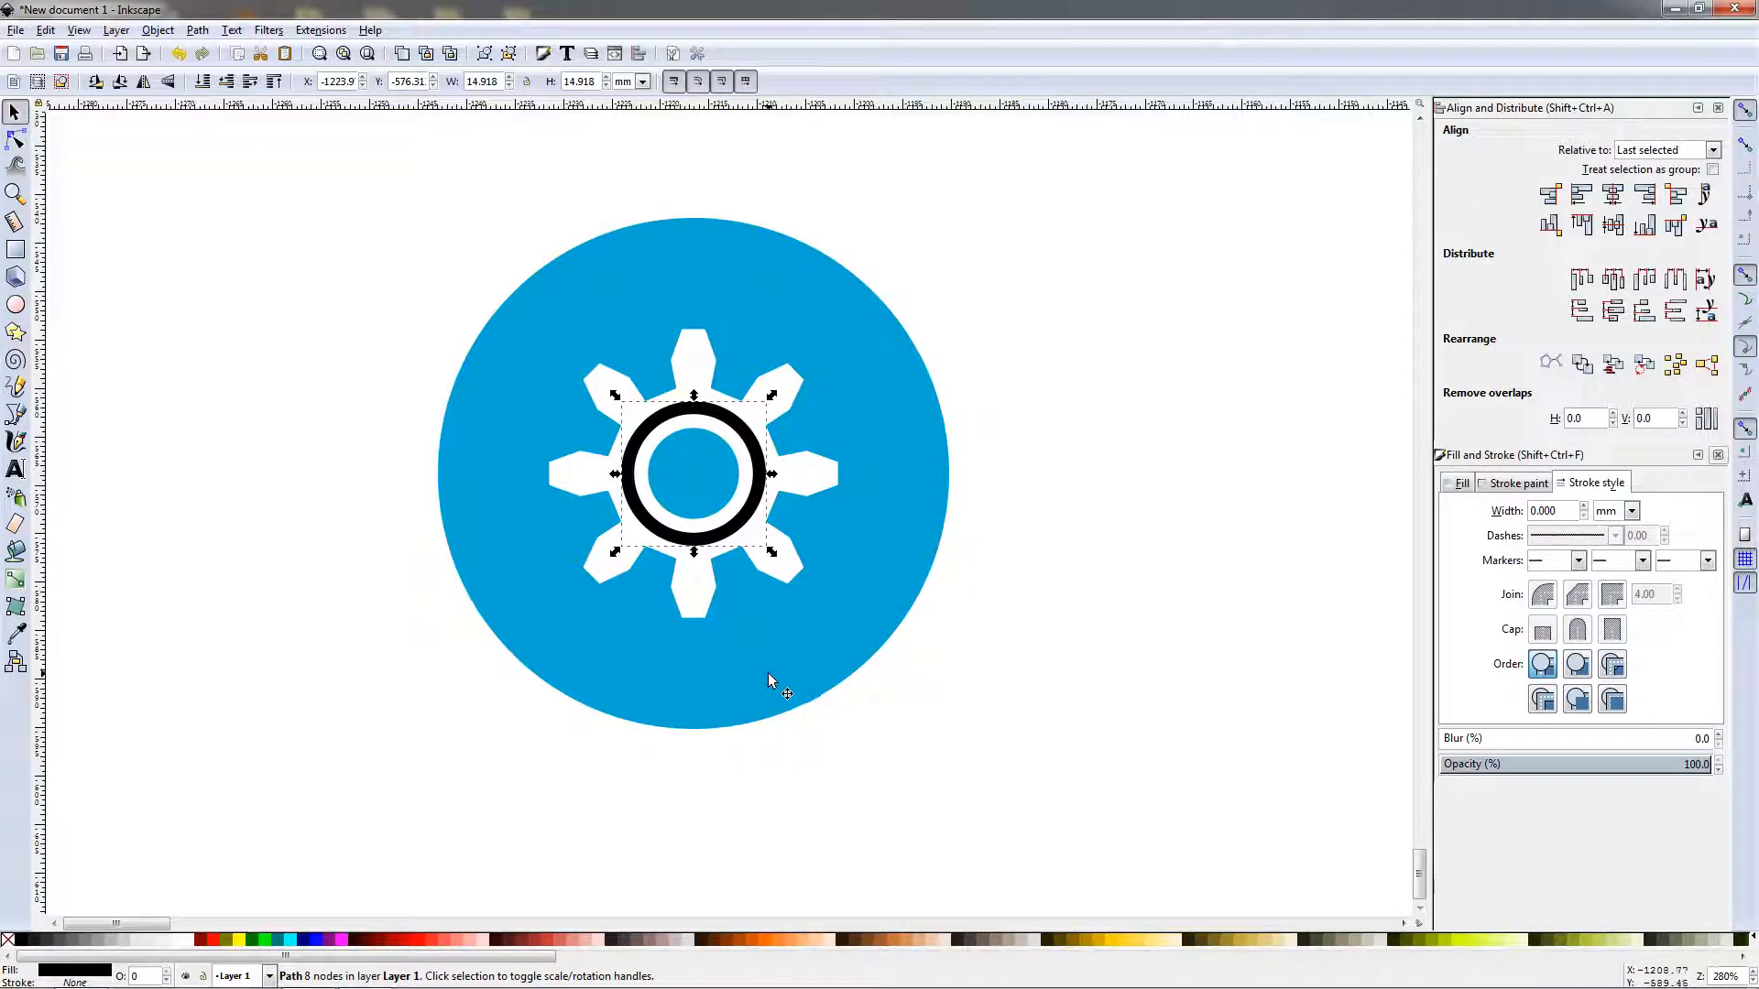
# Subtract the black ring from the white gear with a Difference operation to cut a ring-shaped groove.
pyautogui.keyDown('shift'); pyautogui.click(795, 570); pyautogui.keyUp('shift')
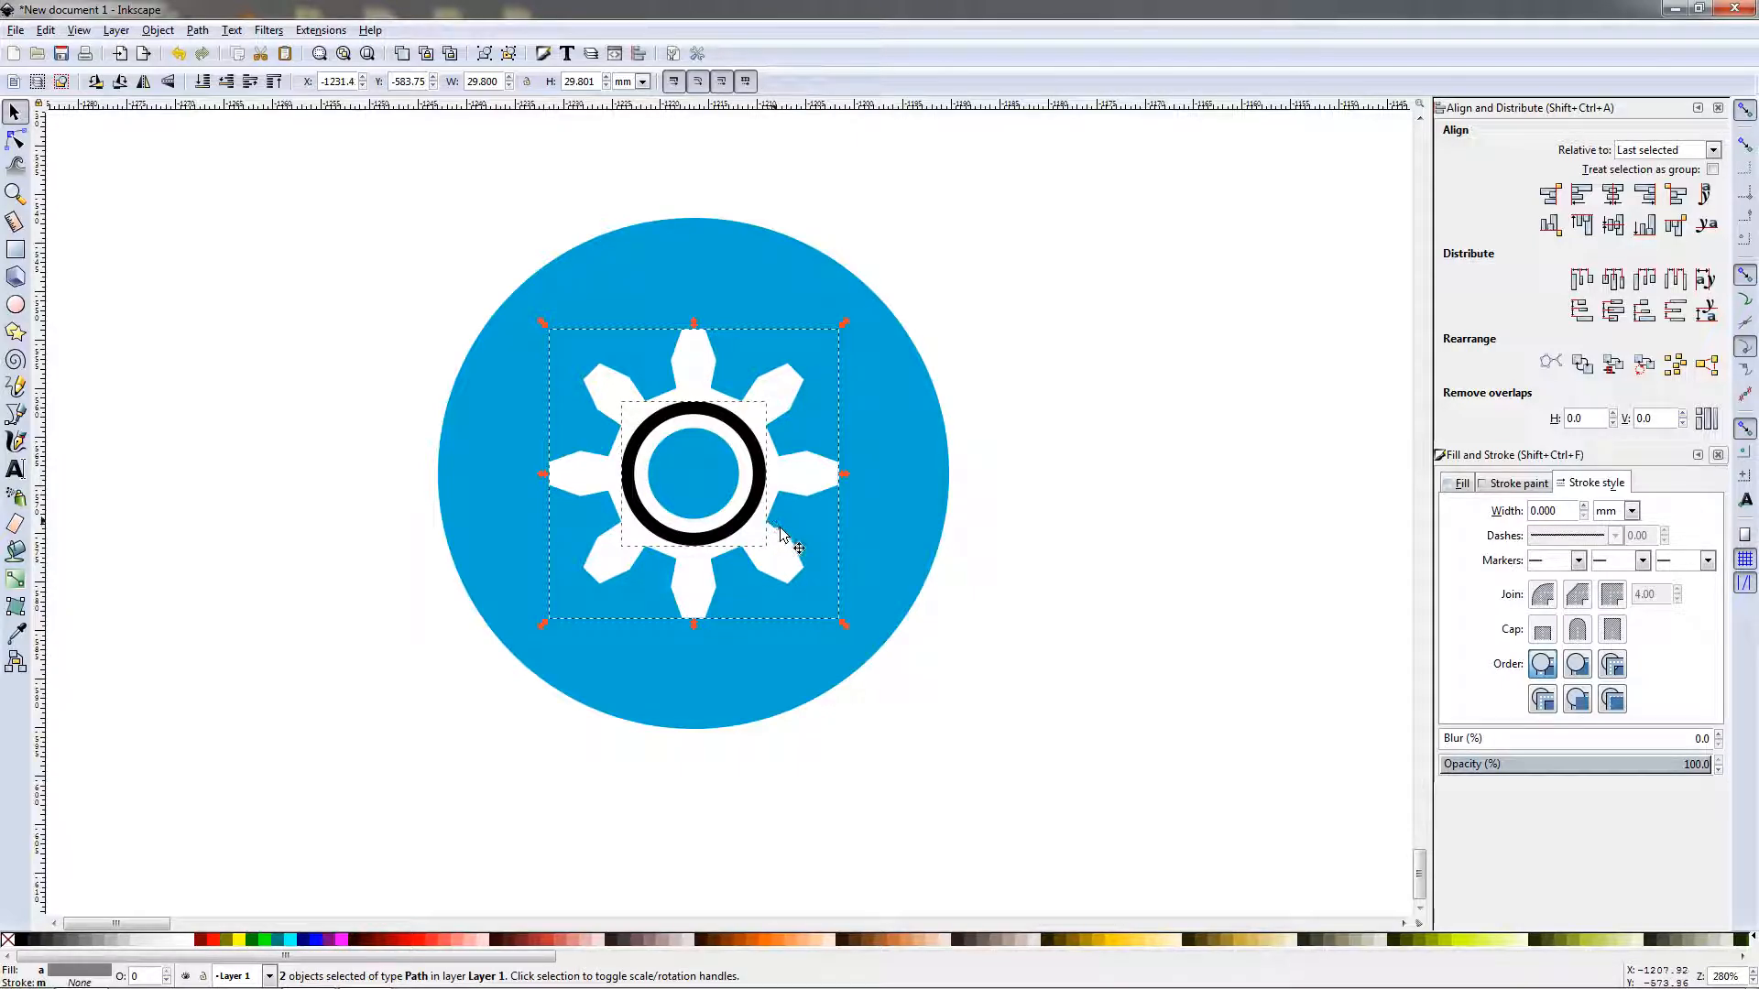
pyautogui.click(198, 32)
pyautogui.click(231, 156)
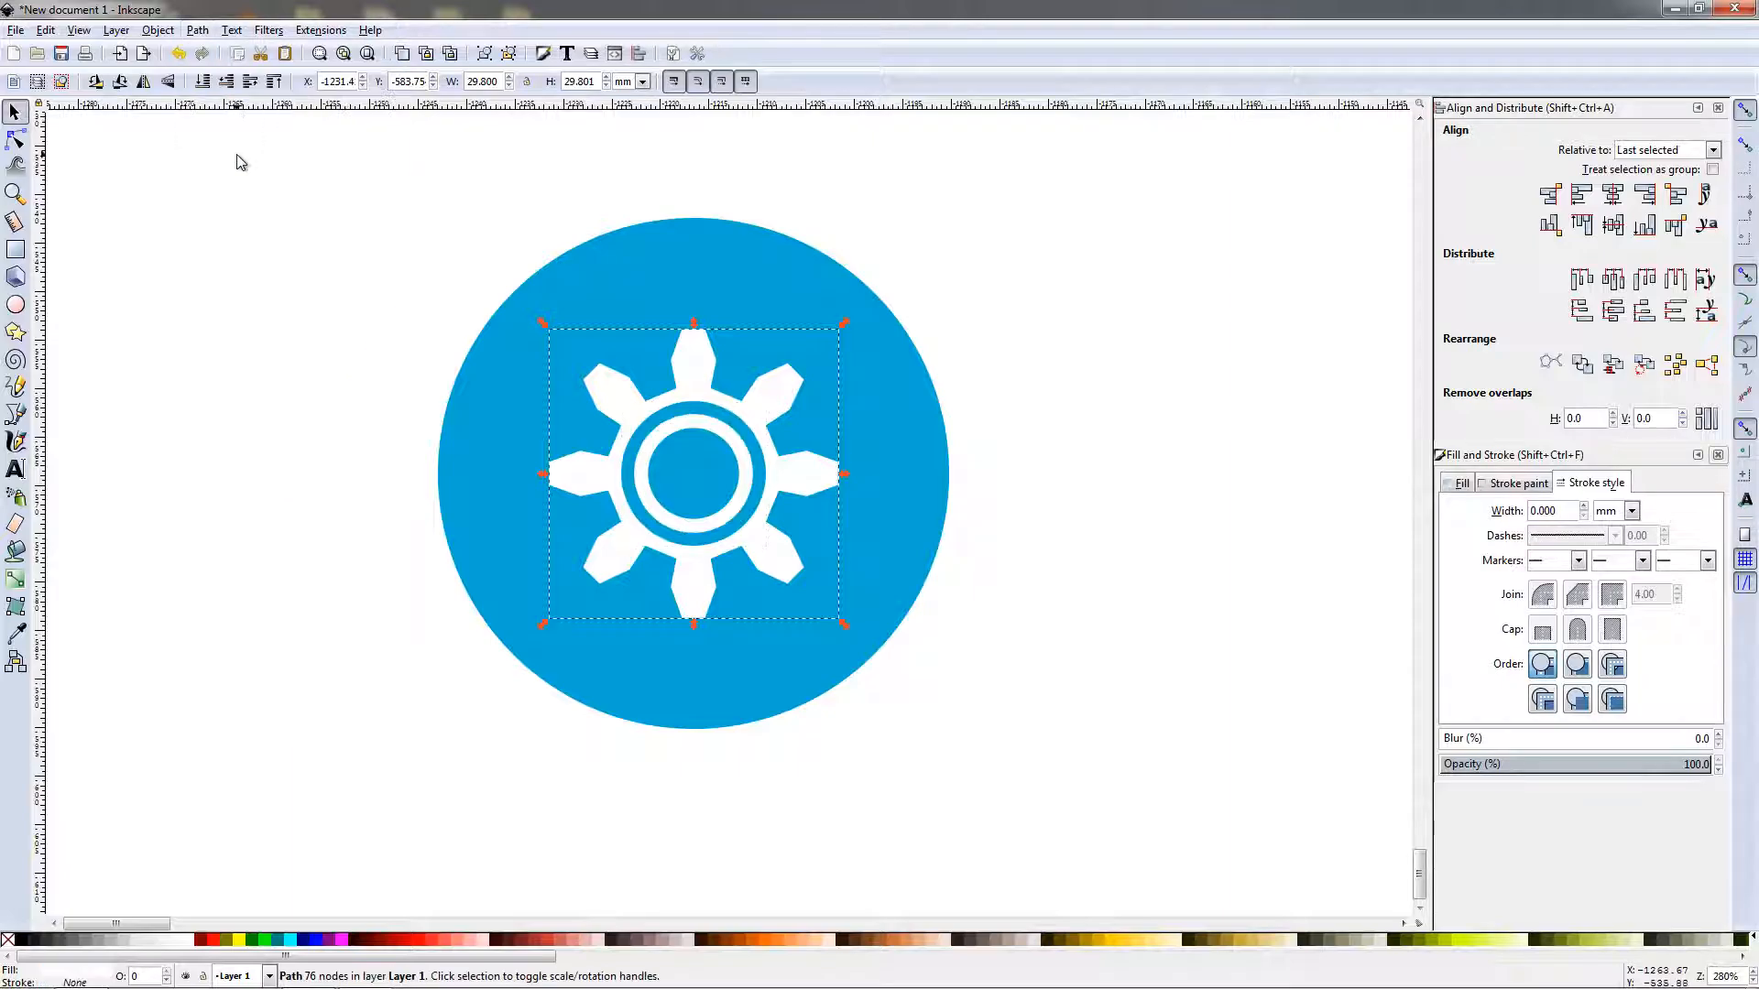
pyautogui.click(256, 285)
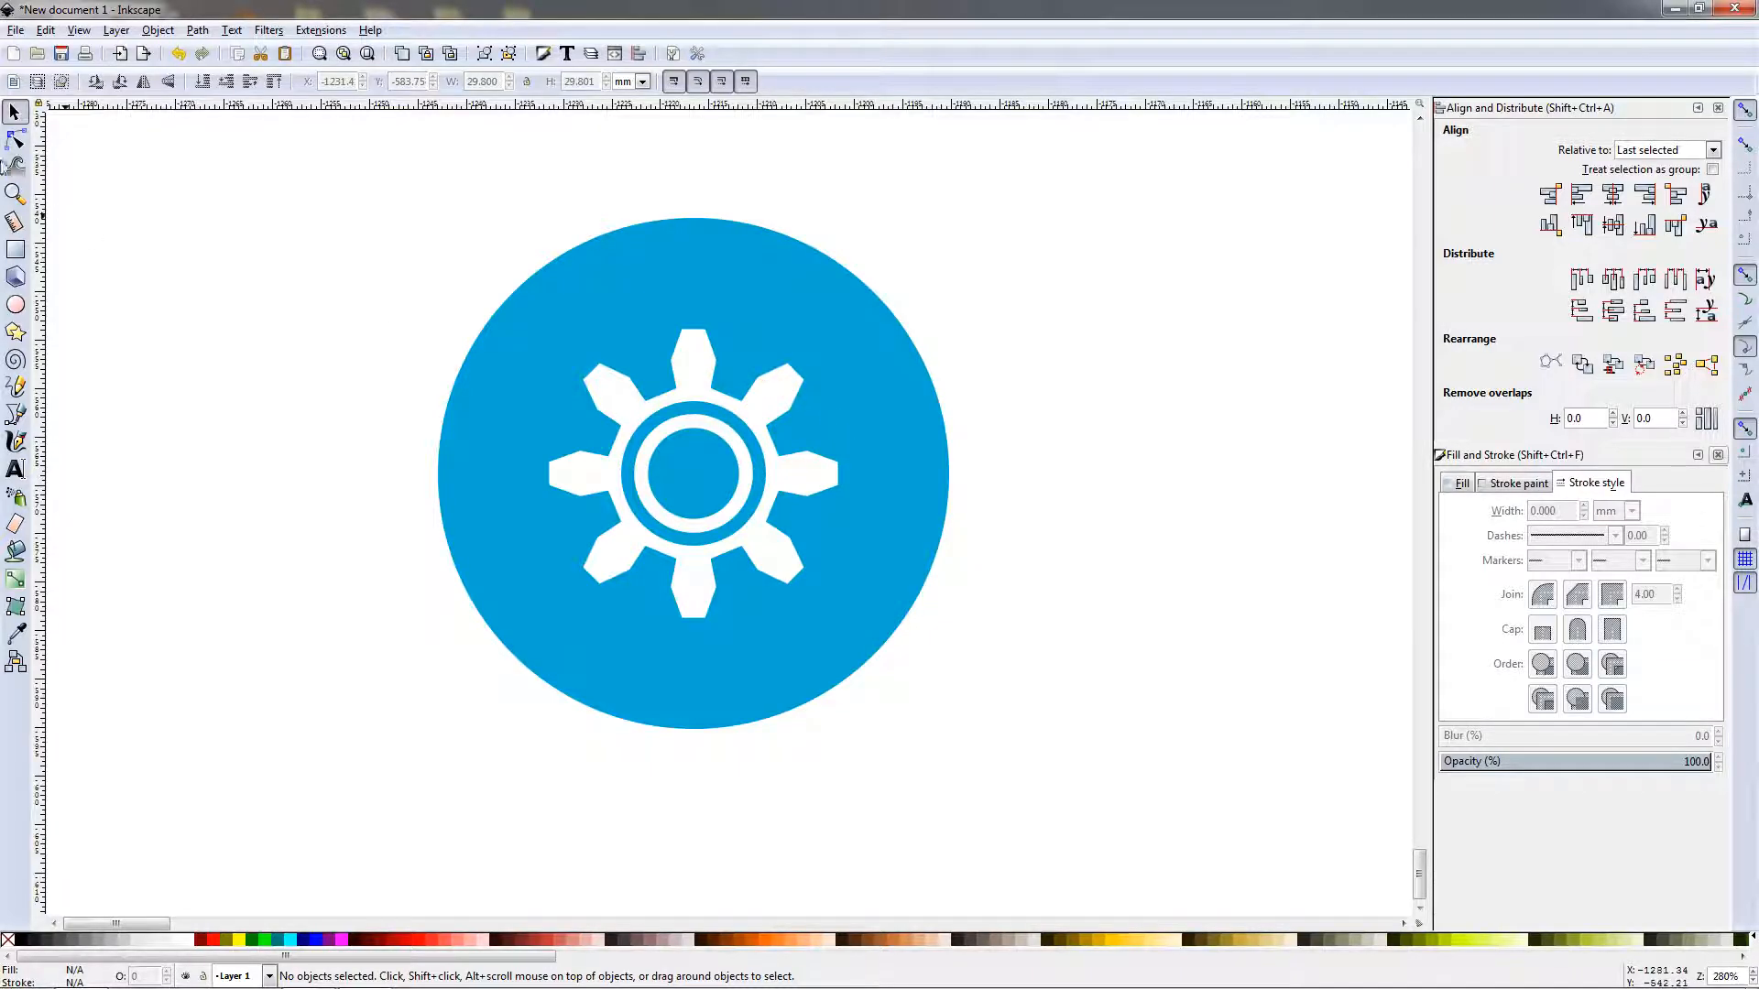
# Draw a straight-segment path from the lower-left tooth's outer corner, around outside the circle's lower right, to the upper-right tooth's outer corner.
pyautogui.click(15, 420)
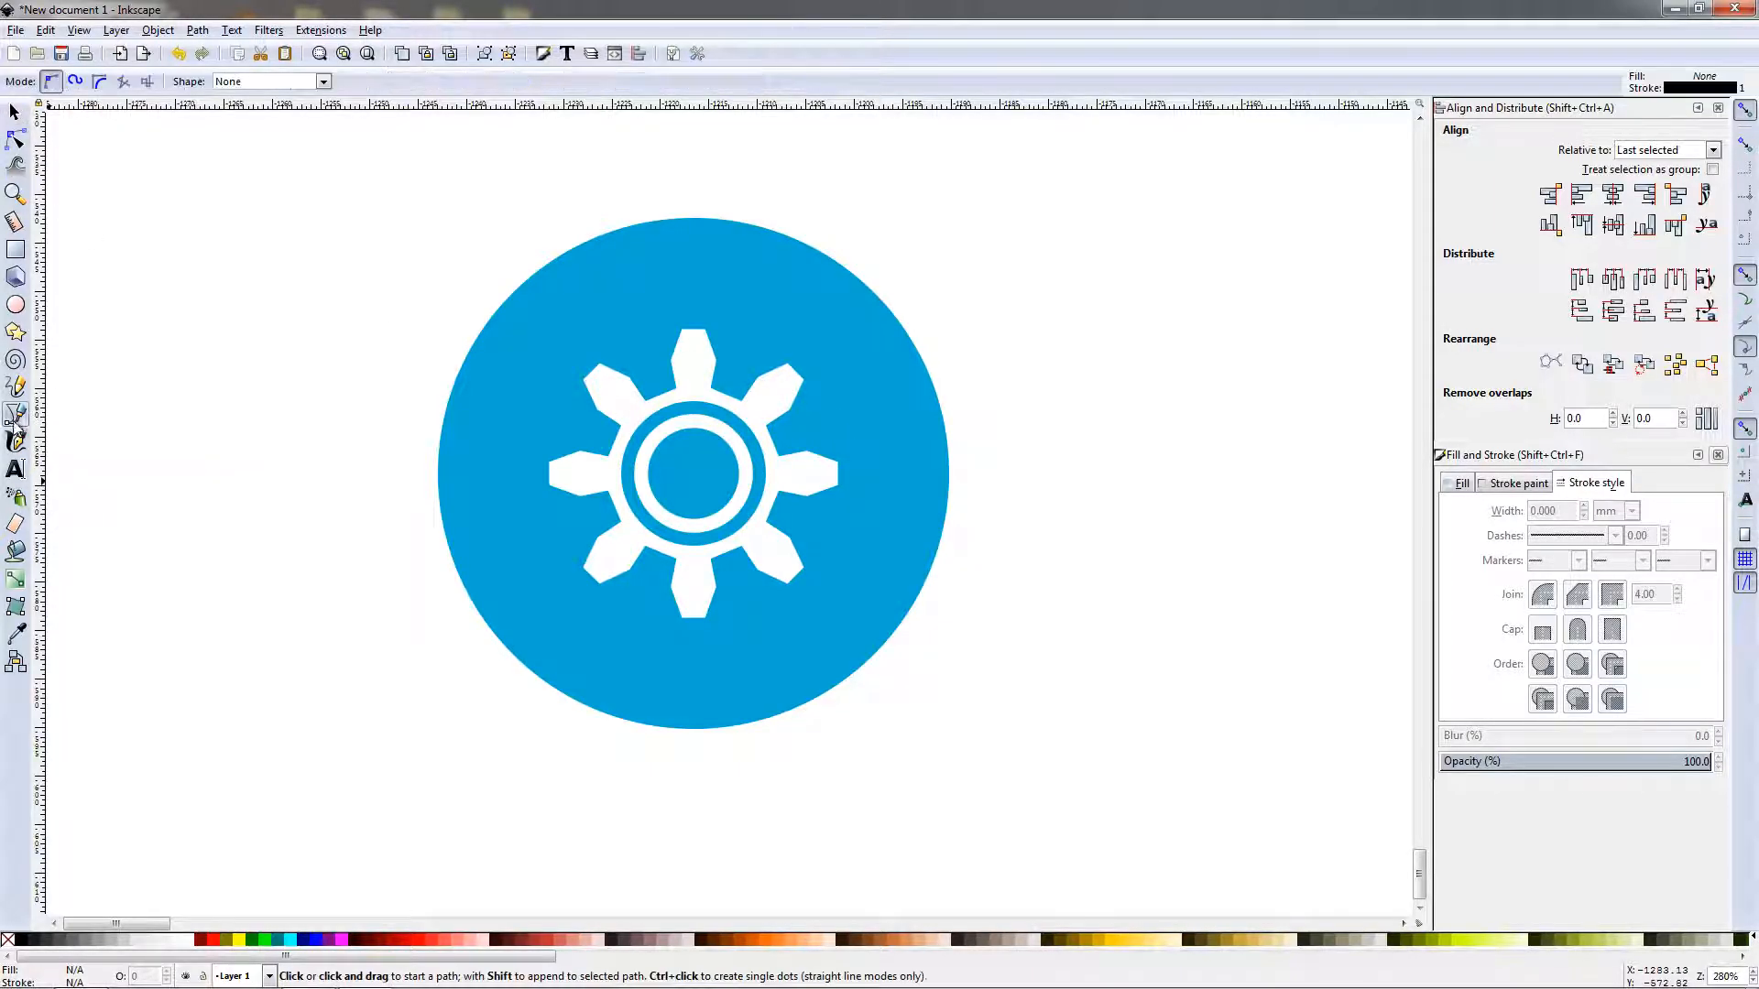
pyautogui.scroll(4, 581, 659)
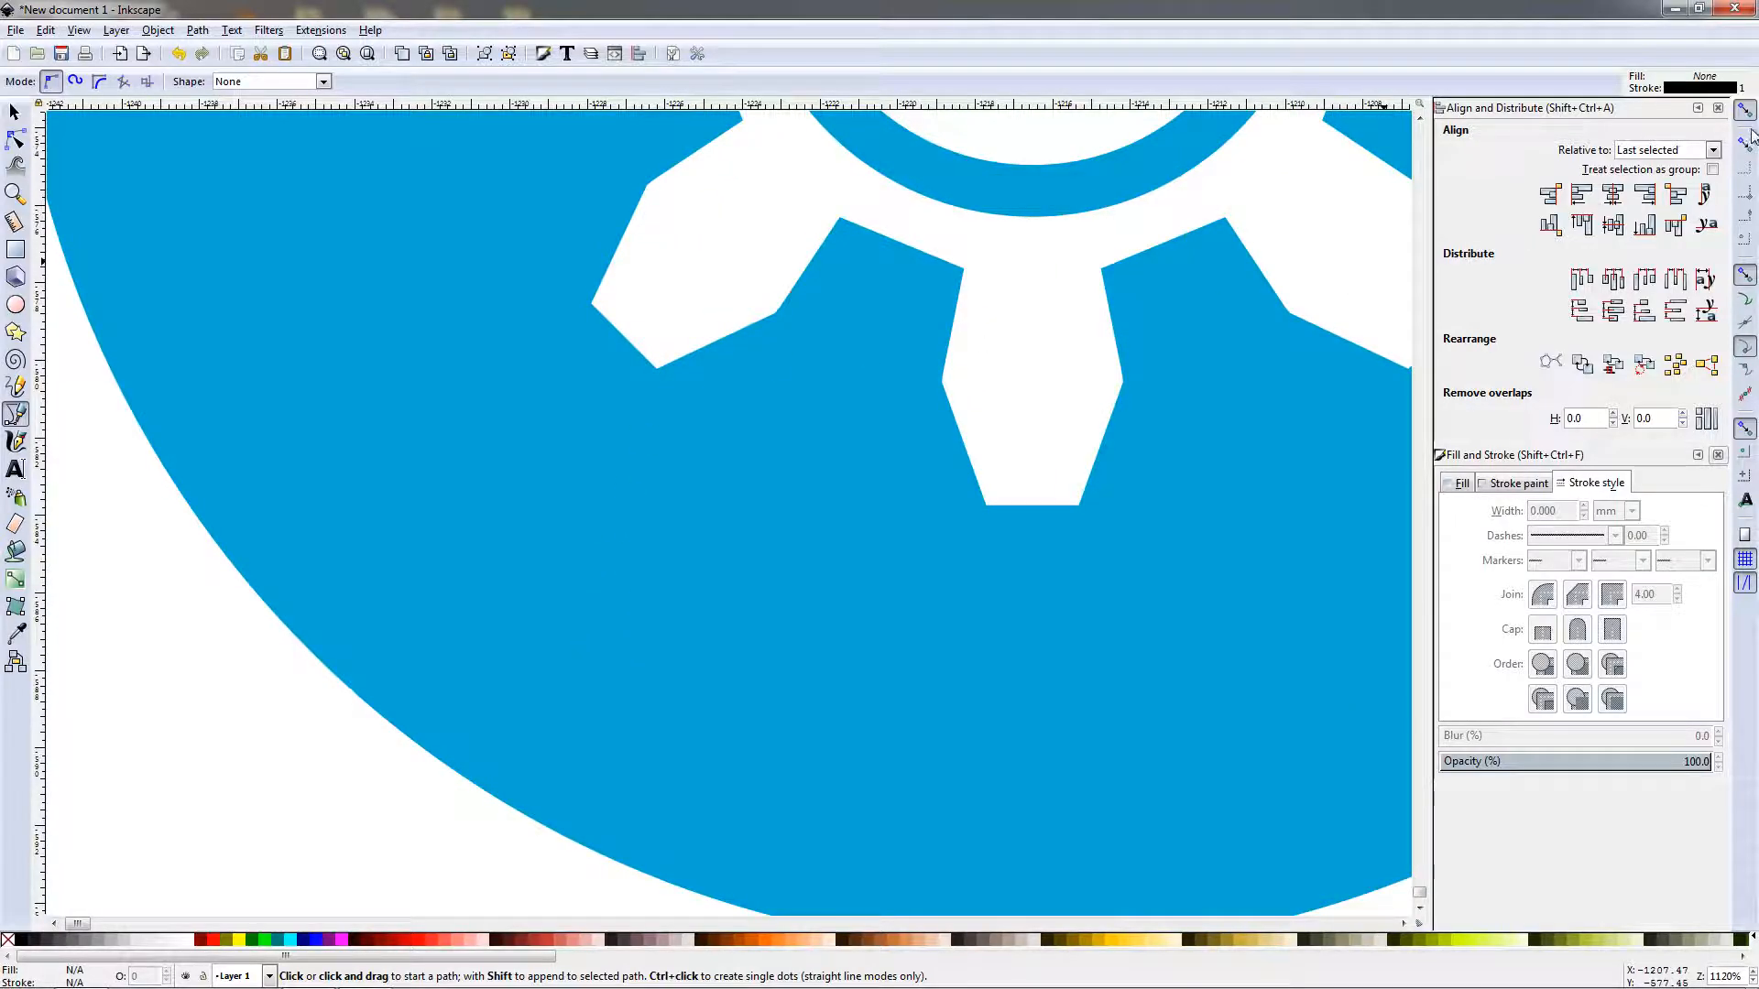
pyautogui.click(1747, 110)
pyautogui.click(1747, 112)
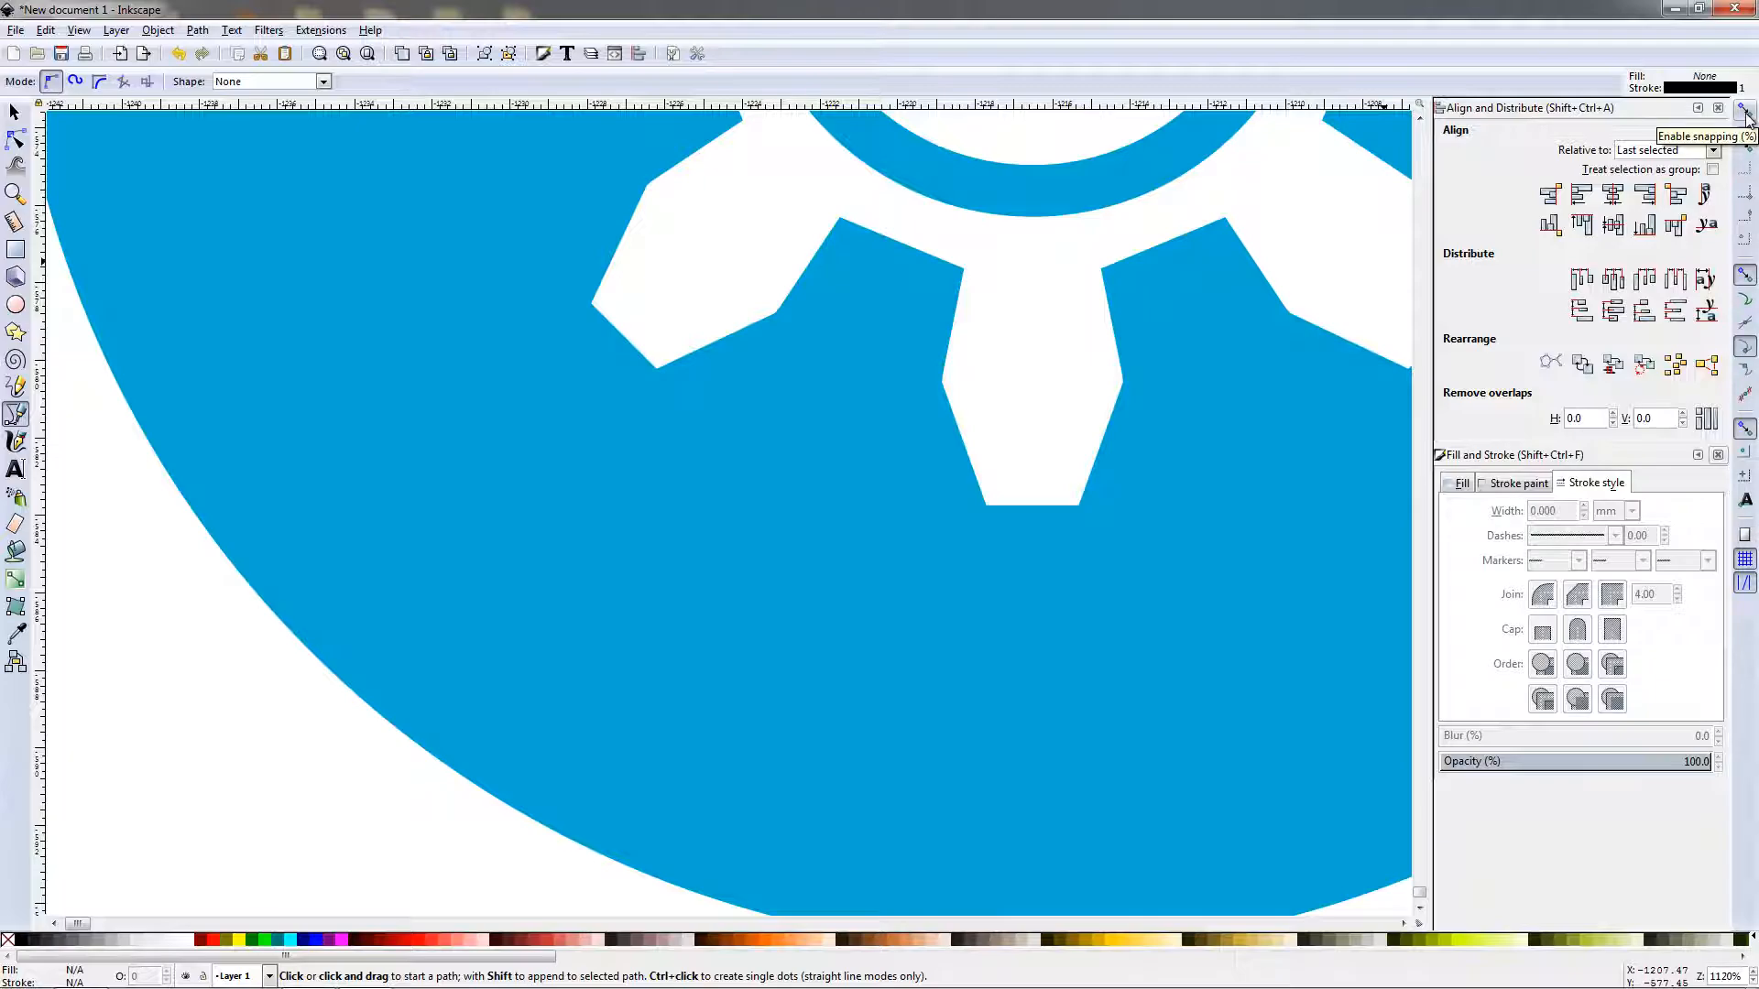
pyautogui.click(658, 369)
pyautogui.scroll(-4, 723, 494)
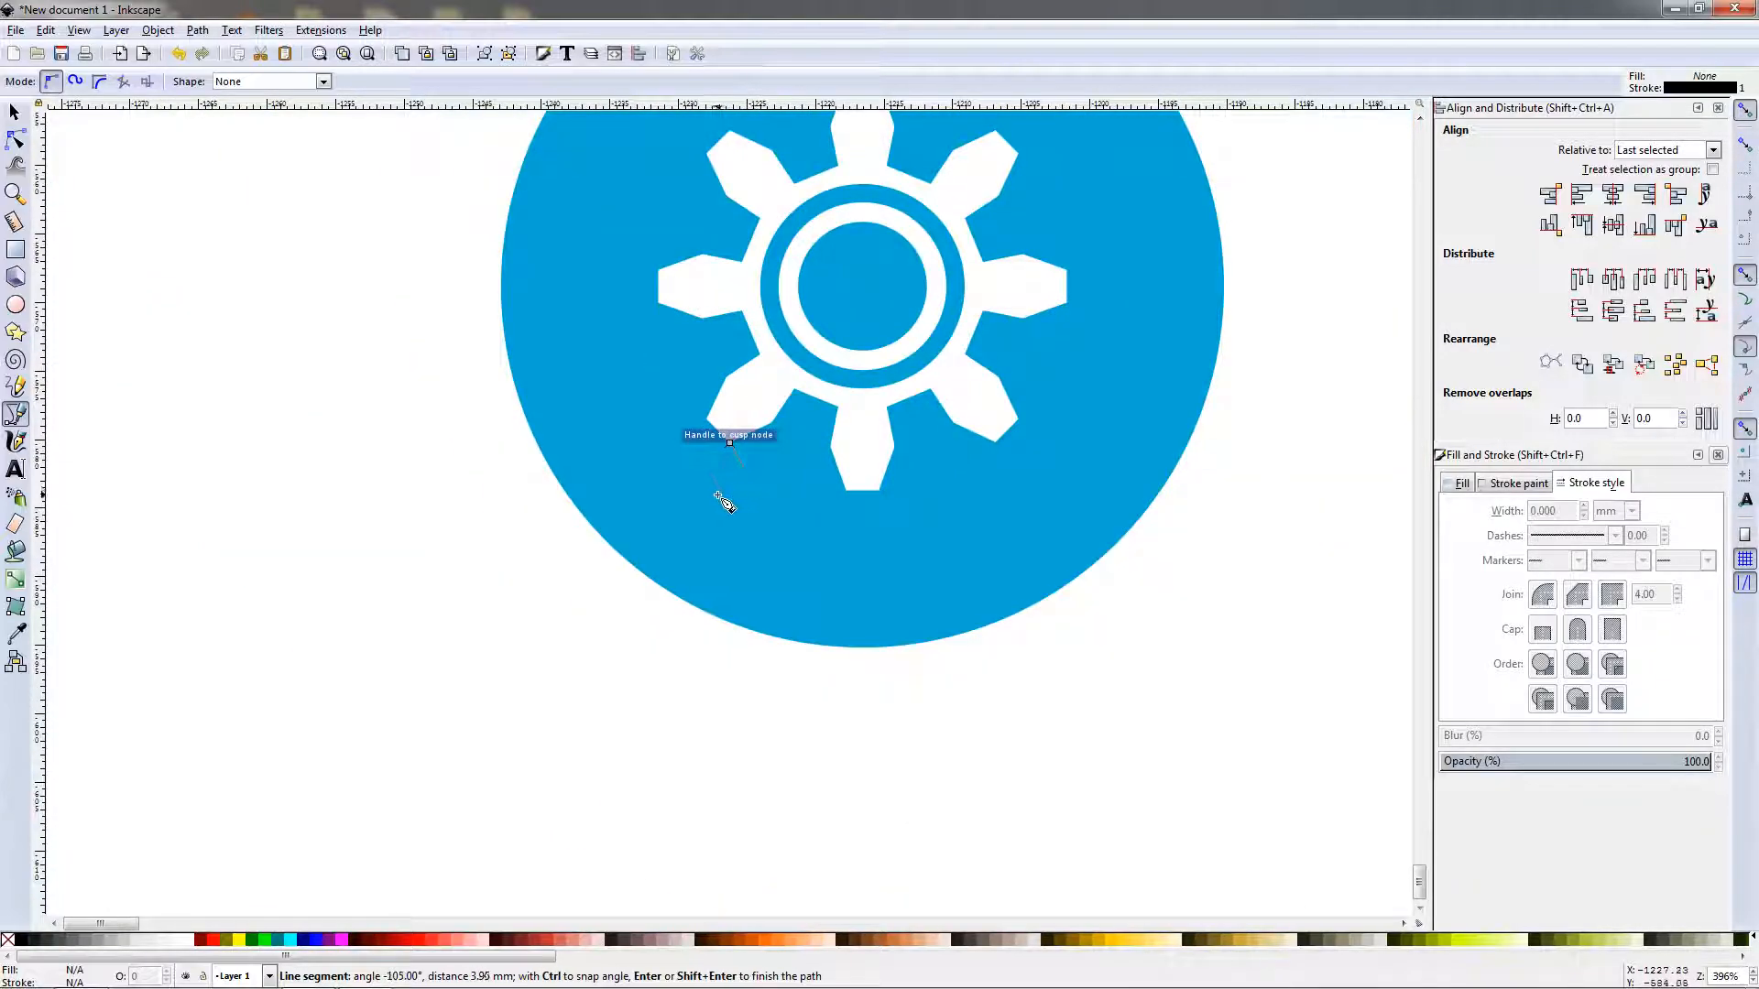
pyautogui.moveTo(548, 449); pyautogui.dragTo(522, 546)
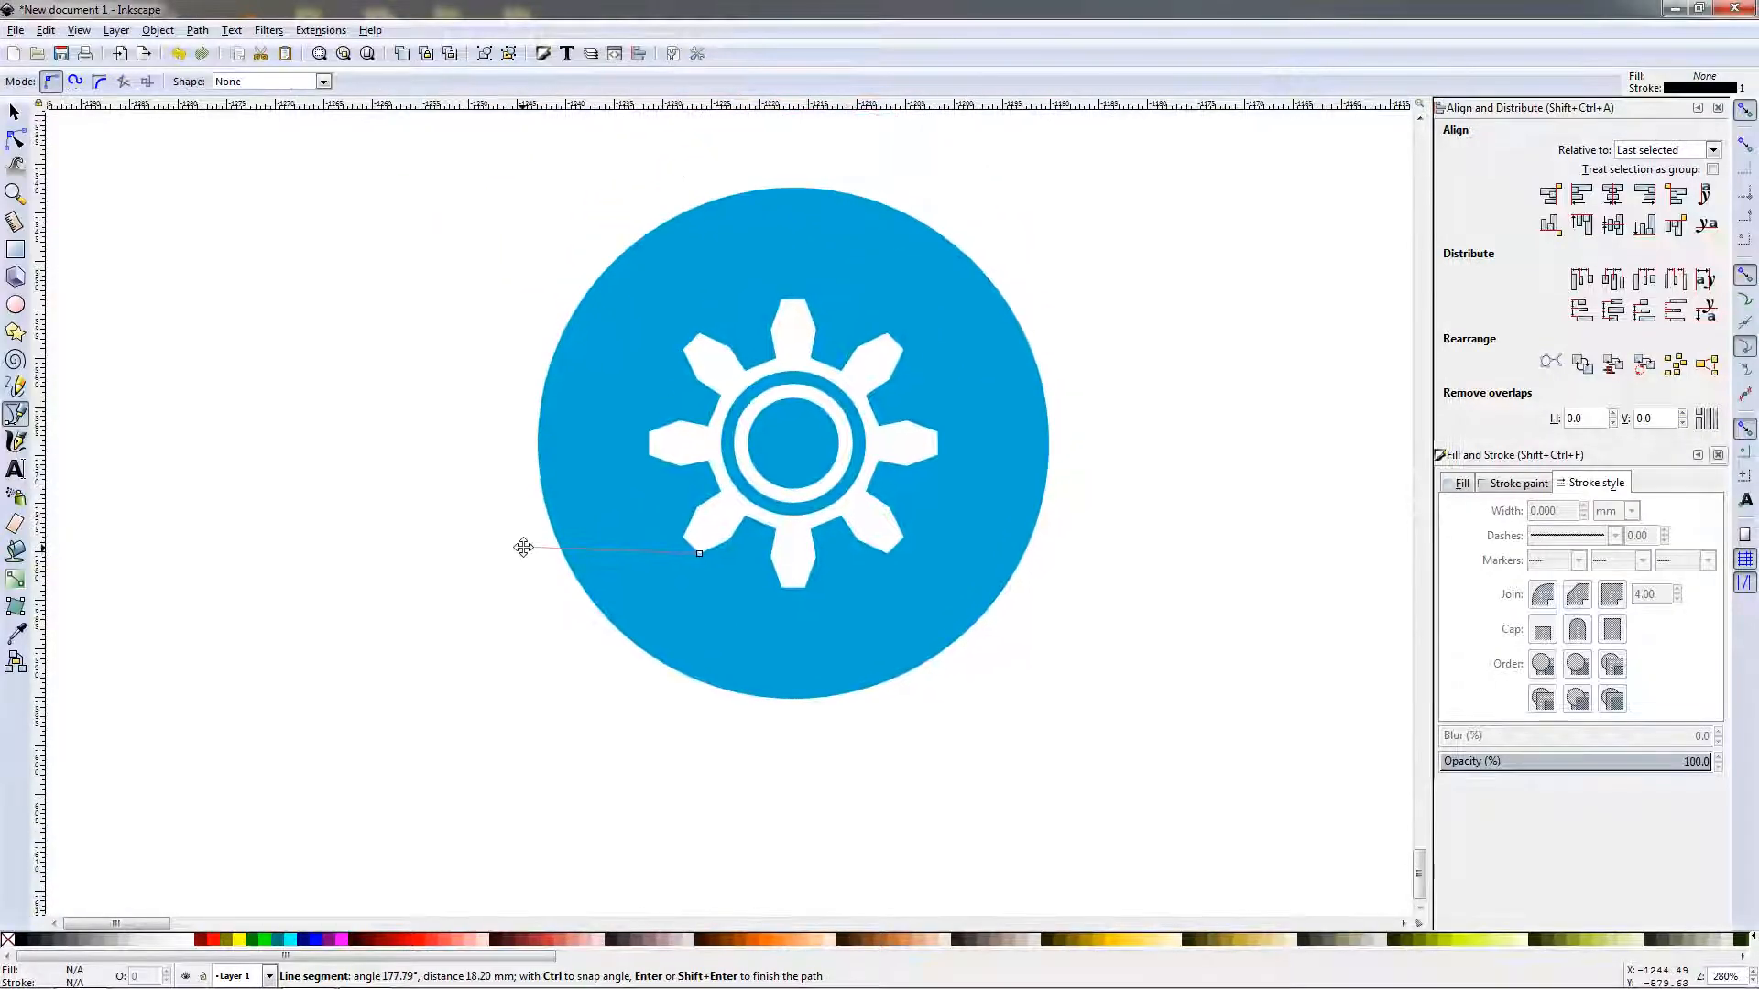
pyautogui.click(876, 698)
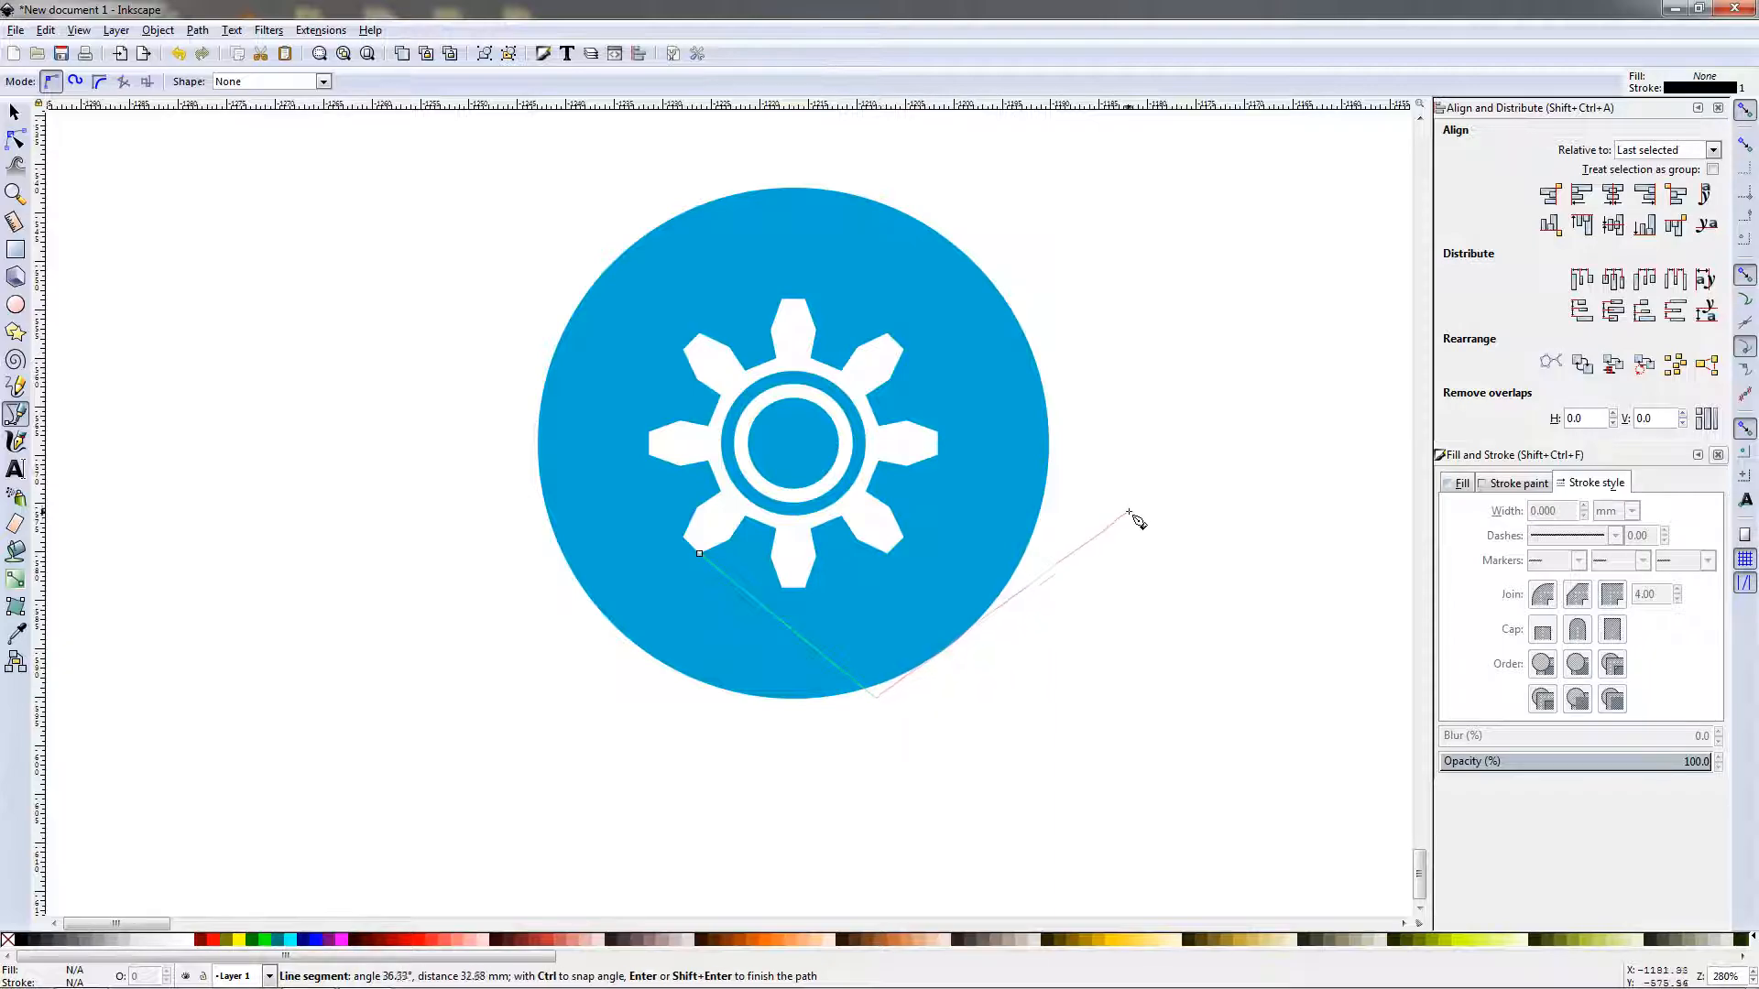
pyautogui.click(1126, 575)
pyautogui.click(1116, 464)
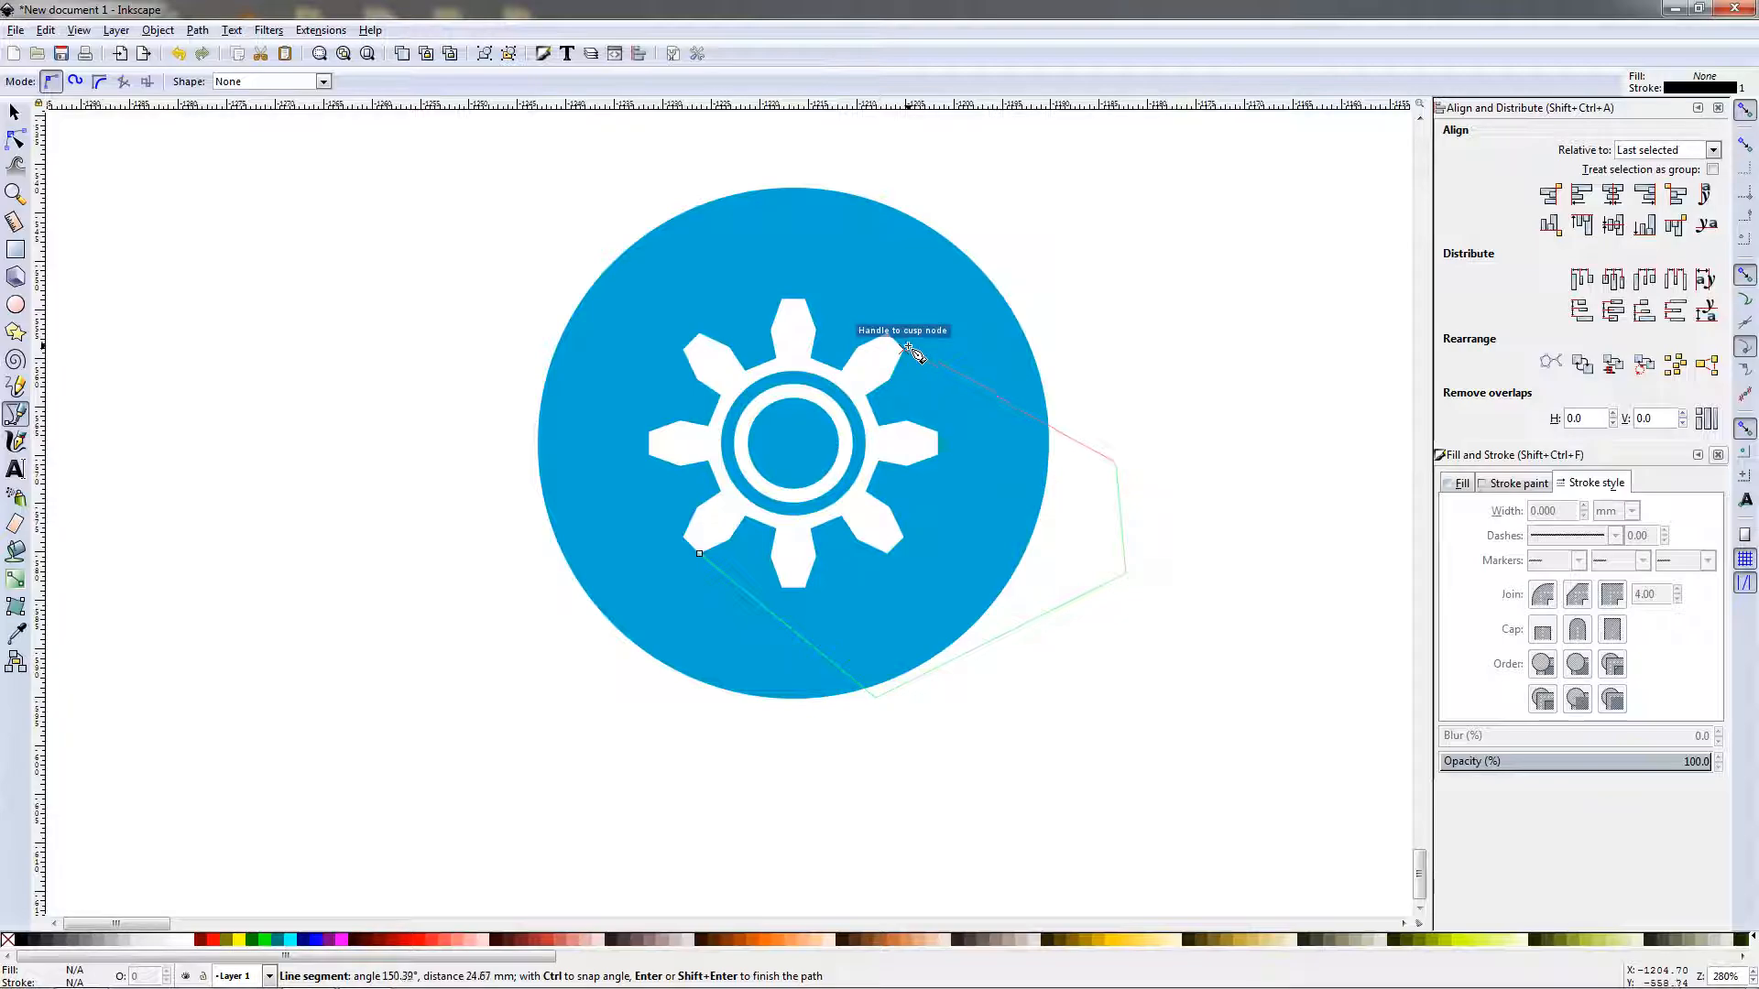
pyautogui.click(1068, 488)
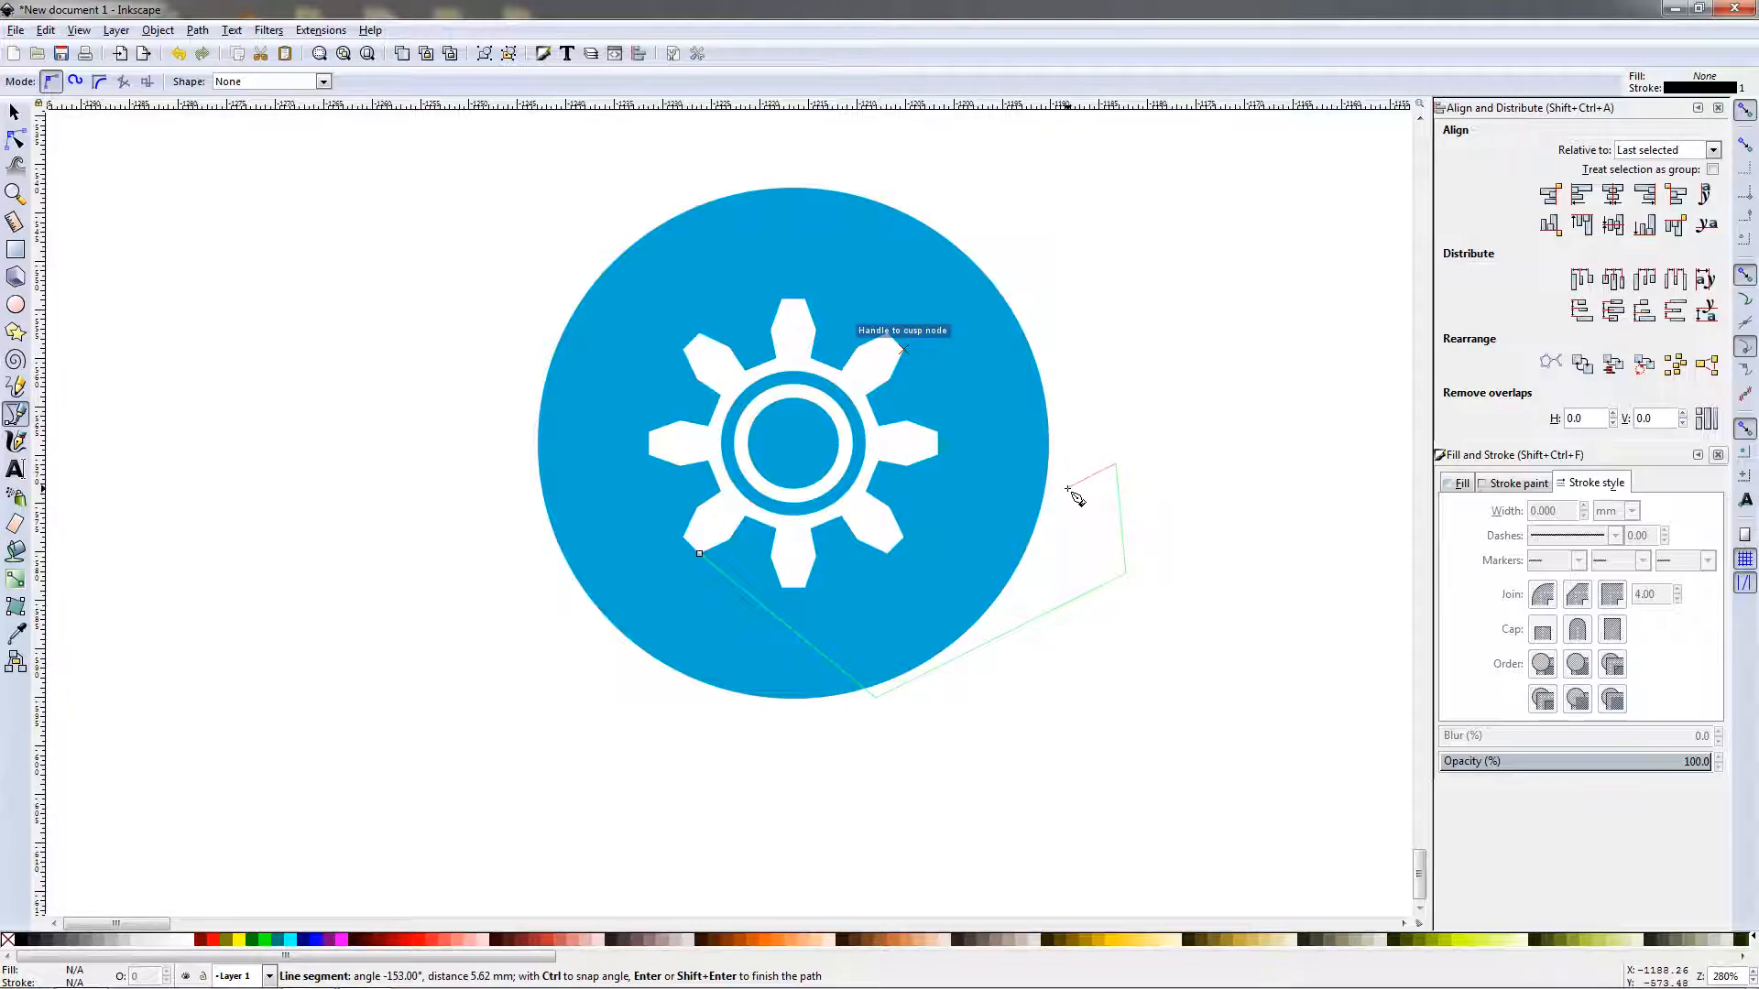
pyautogui.click(903, 349)
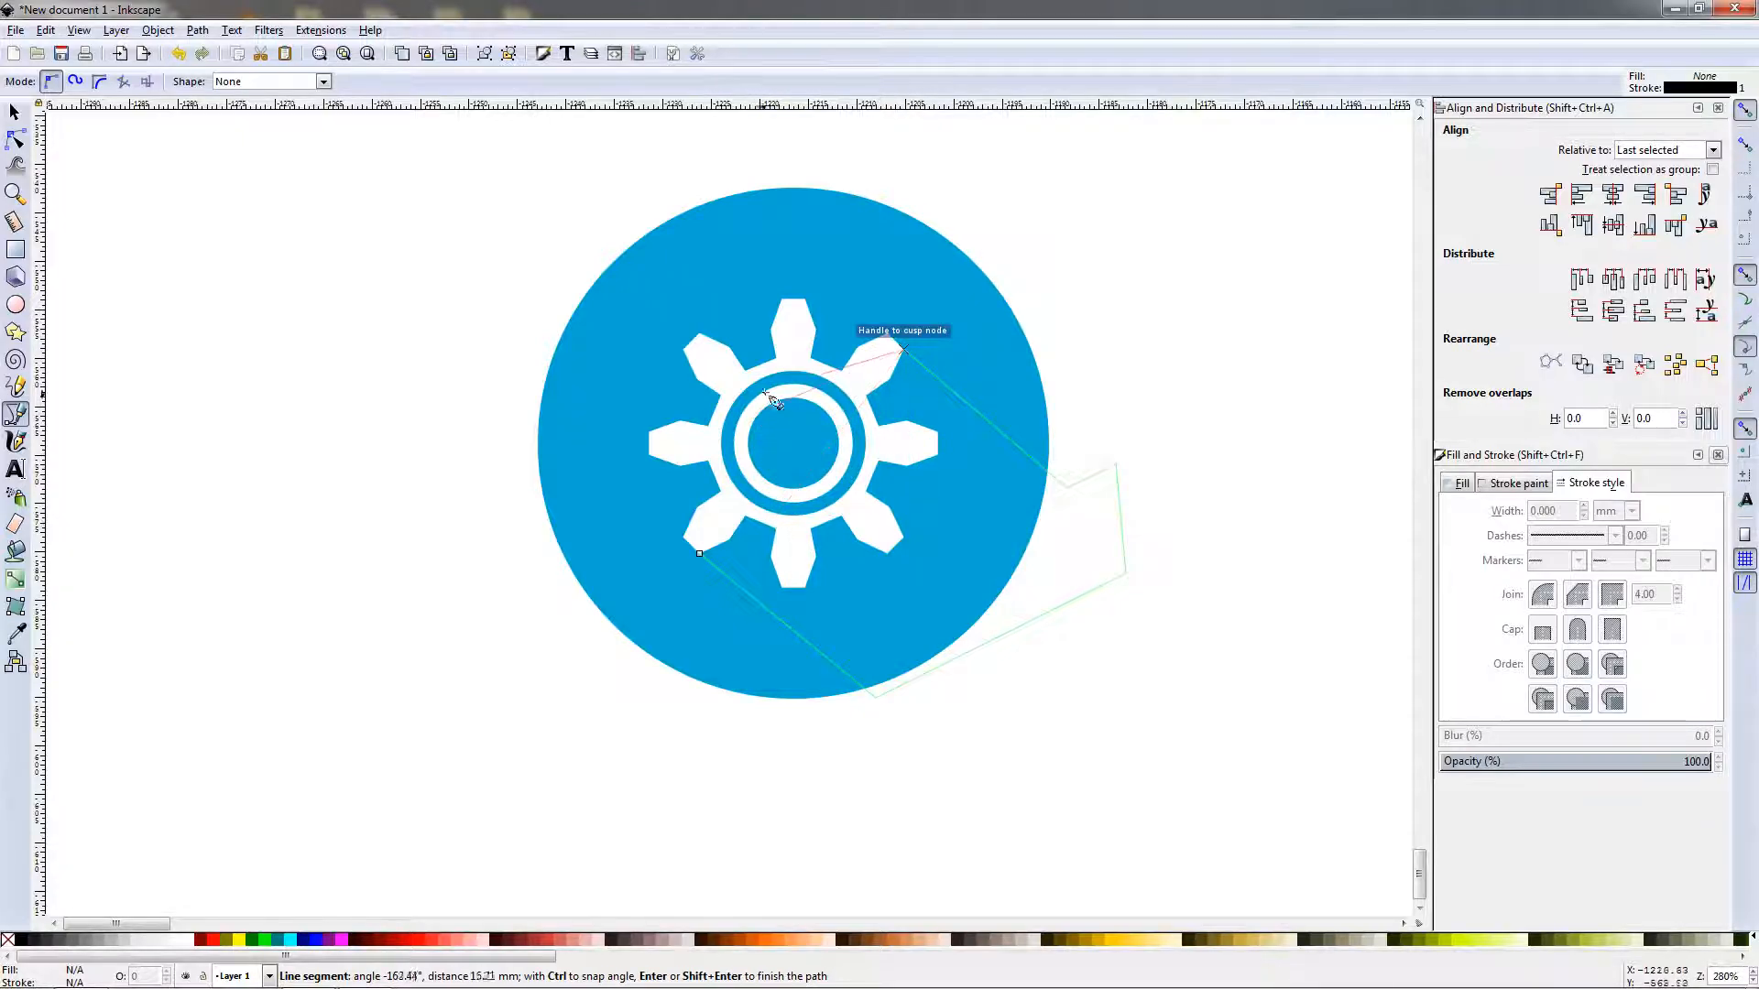
# Continue the path along the bases of the gear's upper and left teeth and close it at its starting corner.
pyautogui.click(841, 370)
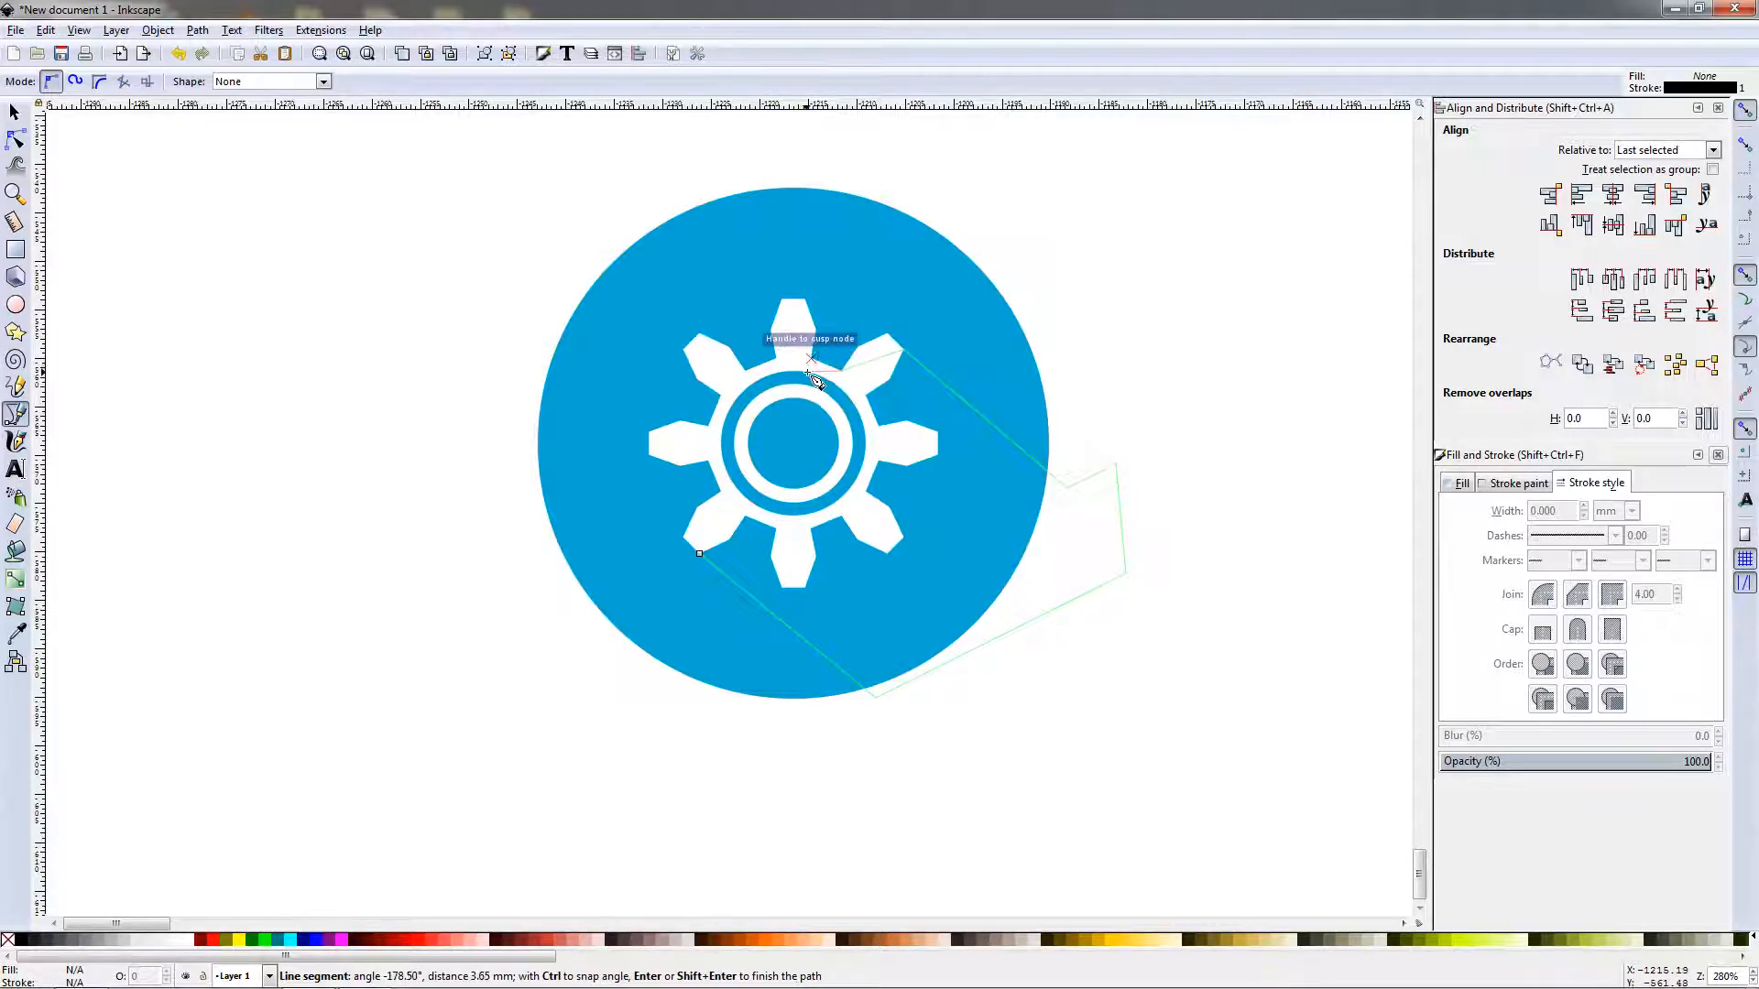
pyautogui.click(774, 360)
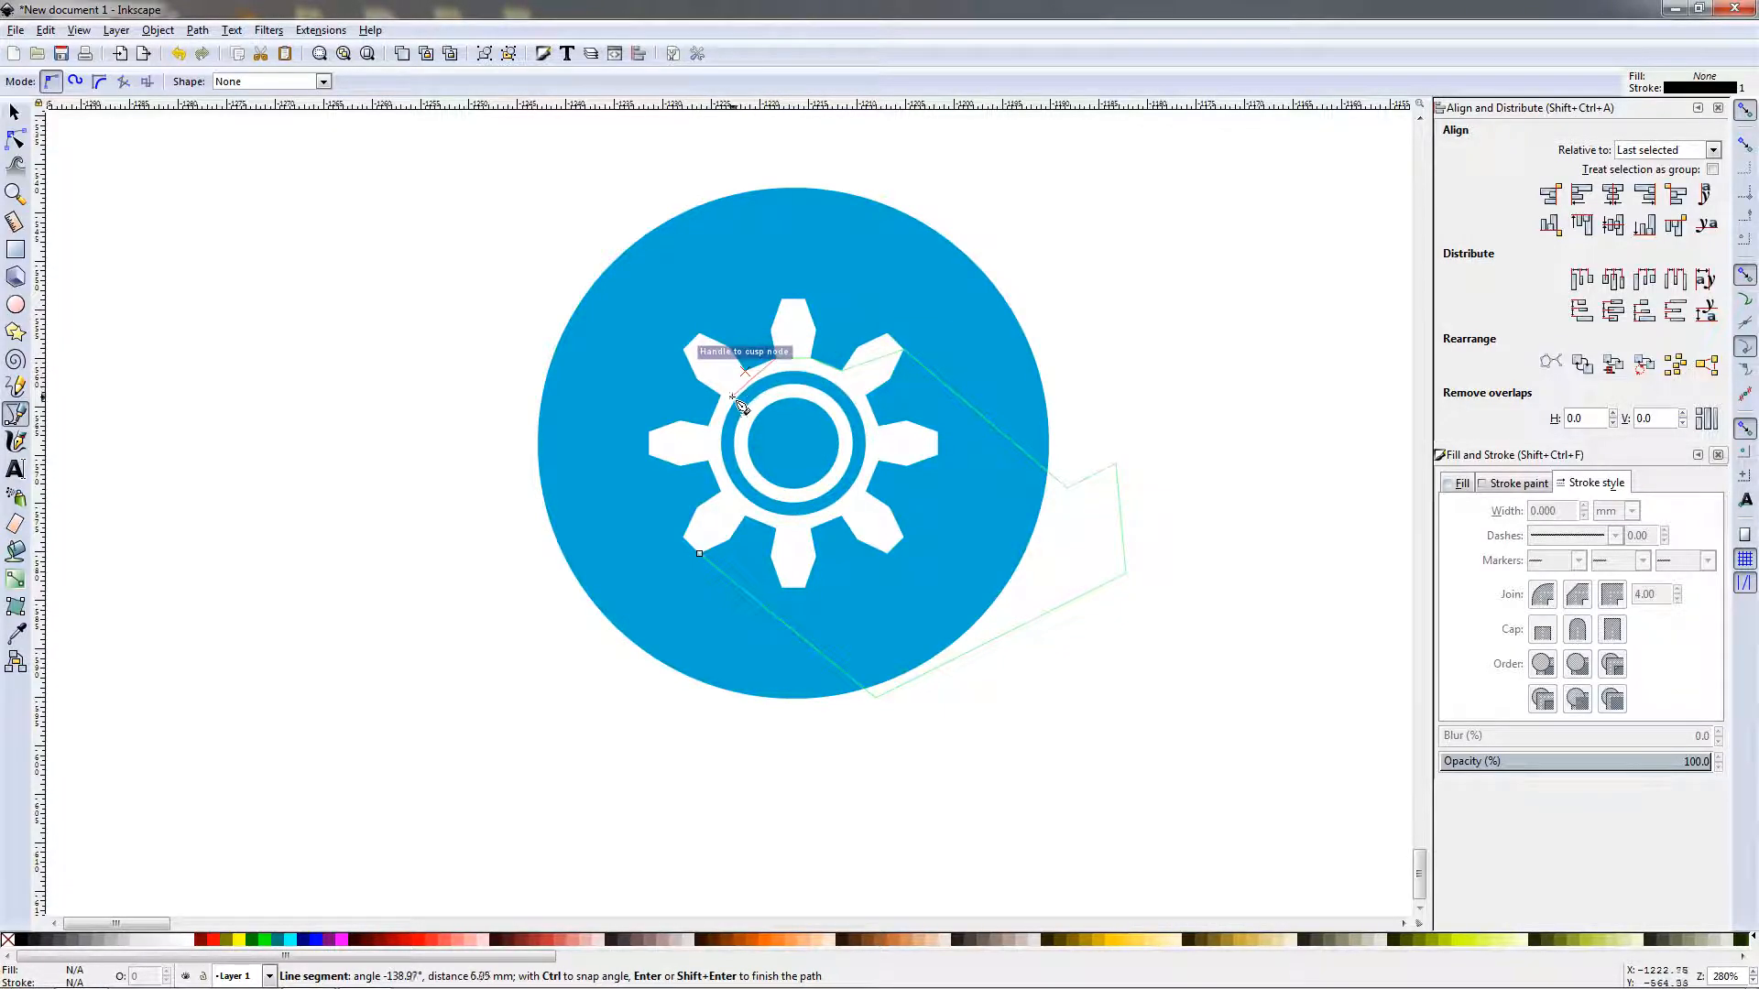
pyautogui.click(709, 462)
pyautogui.click(722, 492)
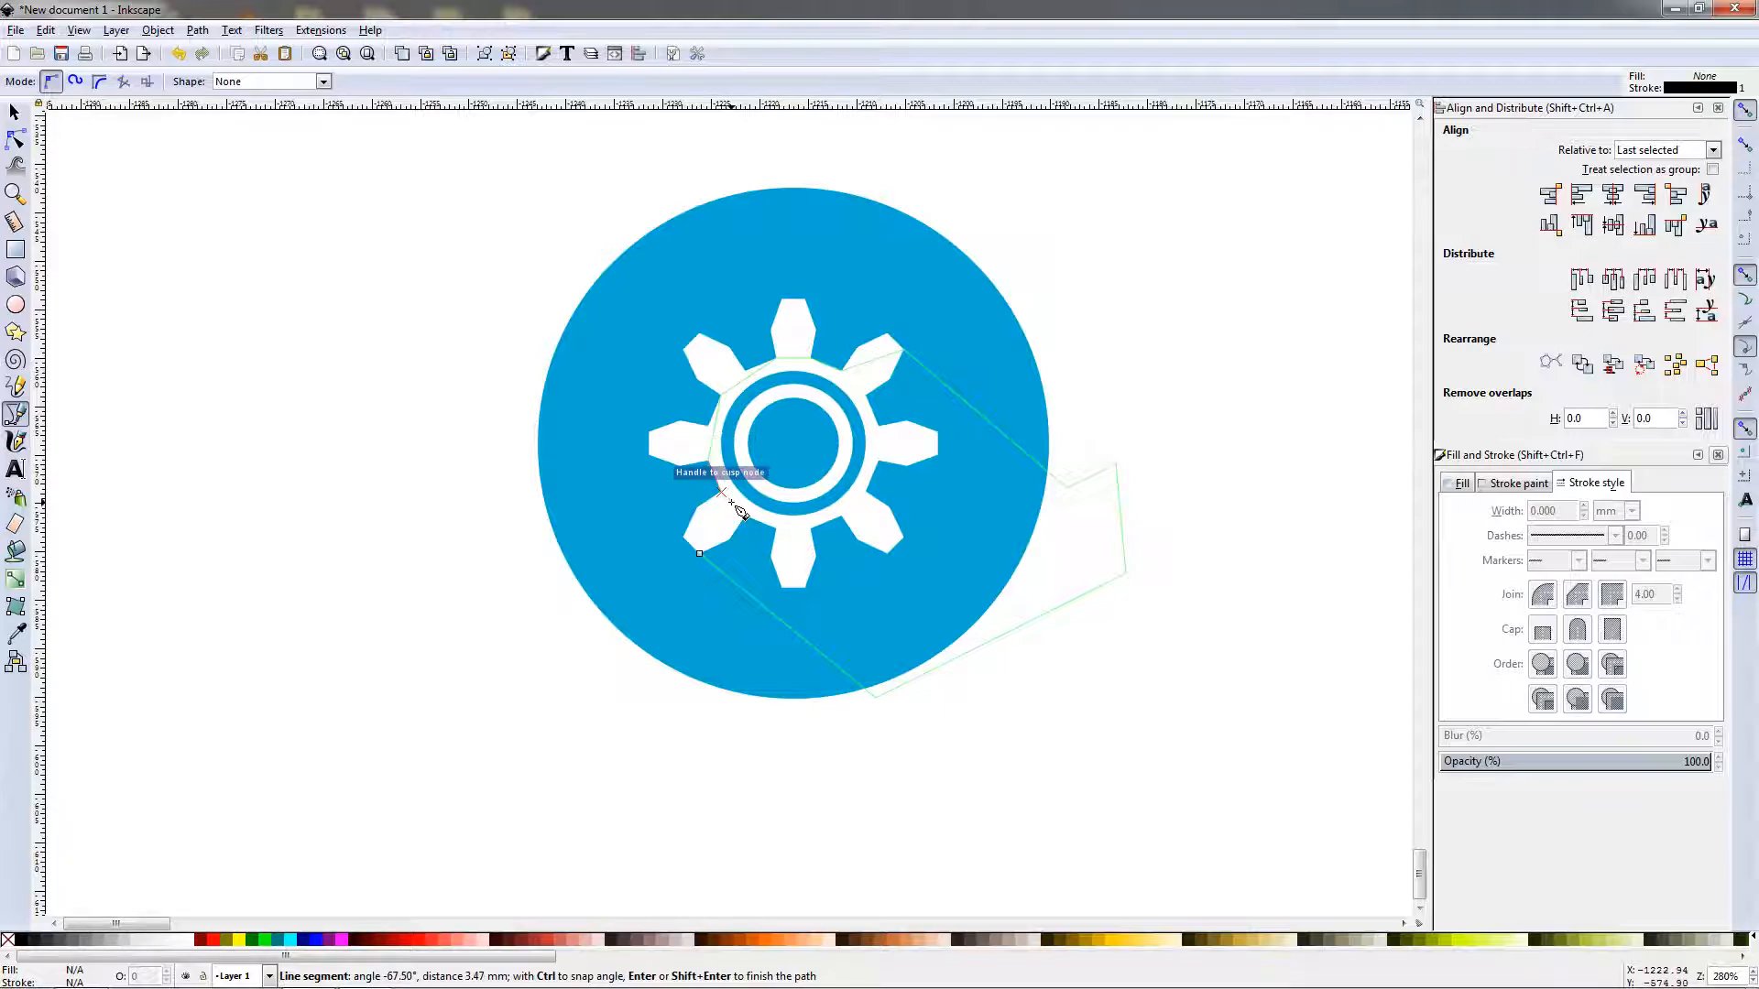
pyautogui.click(699, 553)
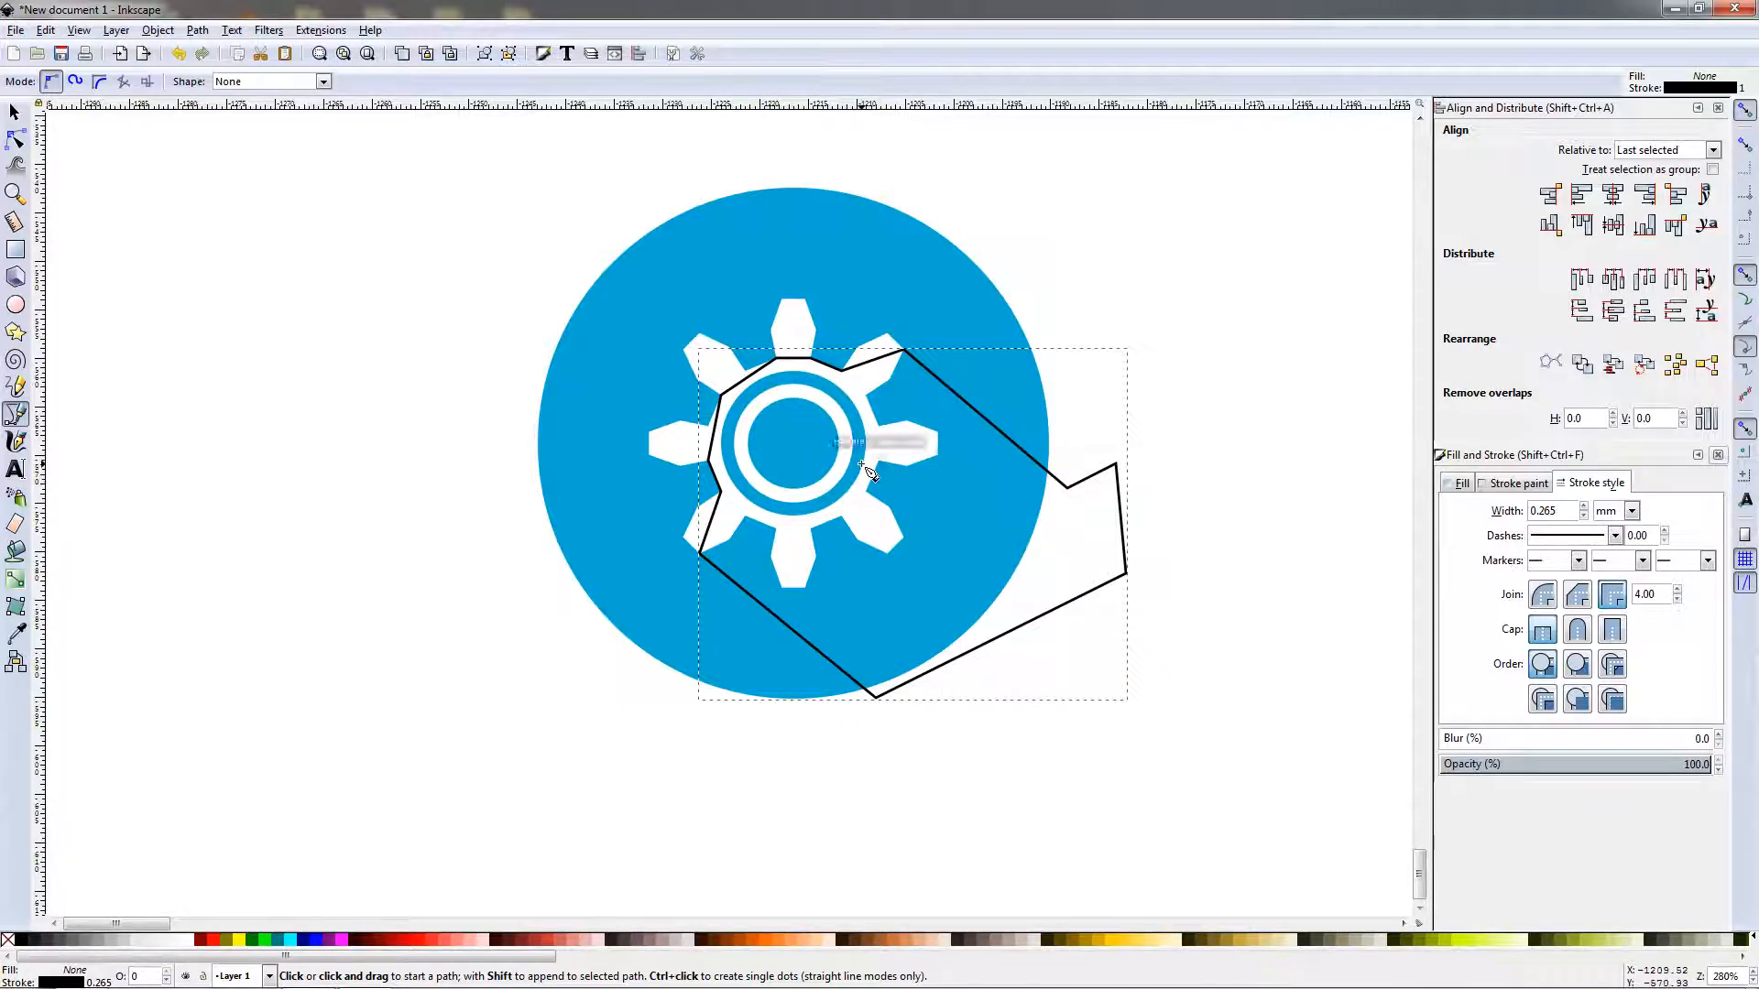
# Remove the closed shape's stroke and fill it with flat black, 000000ff.
pyautogui.click(1513, 483)
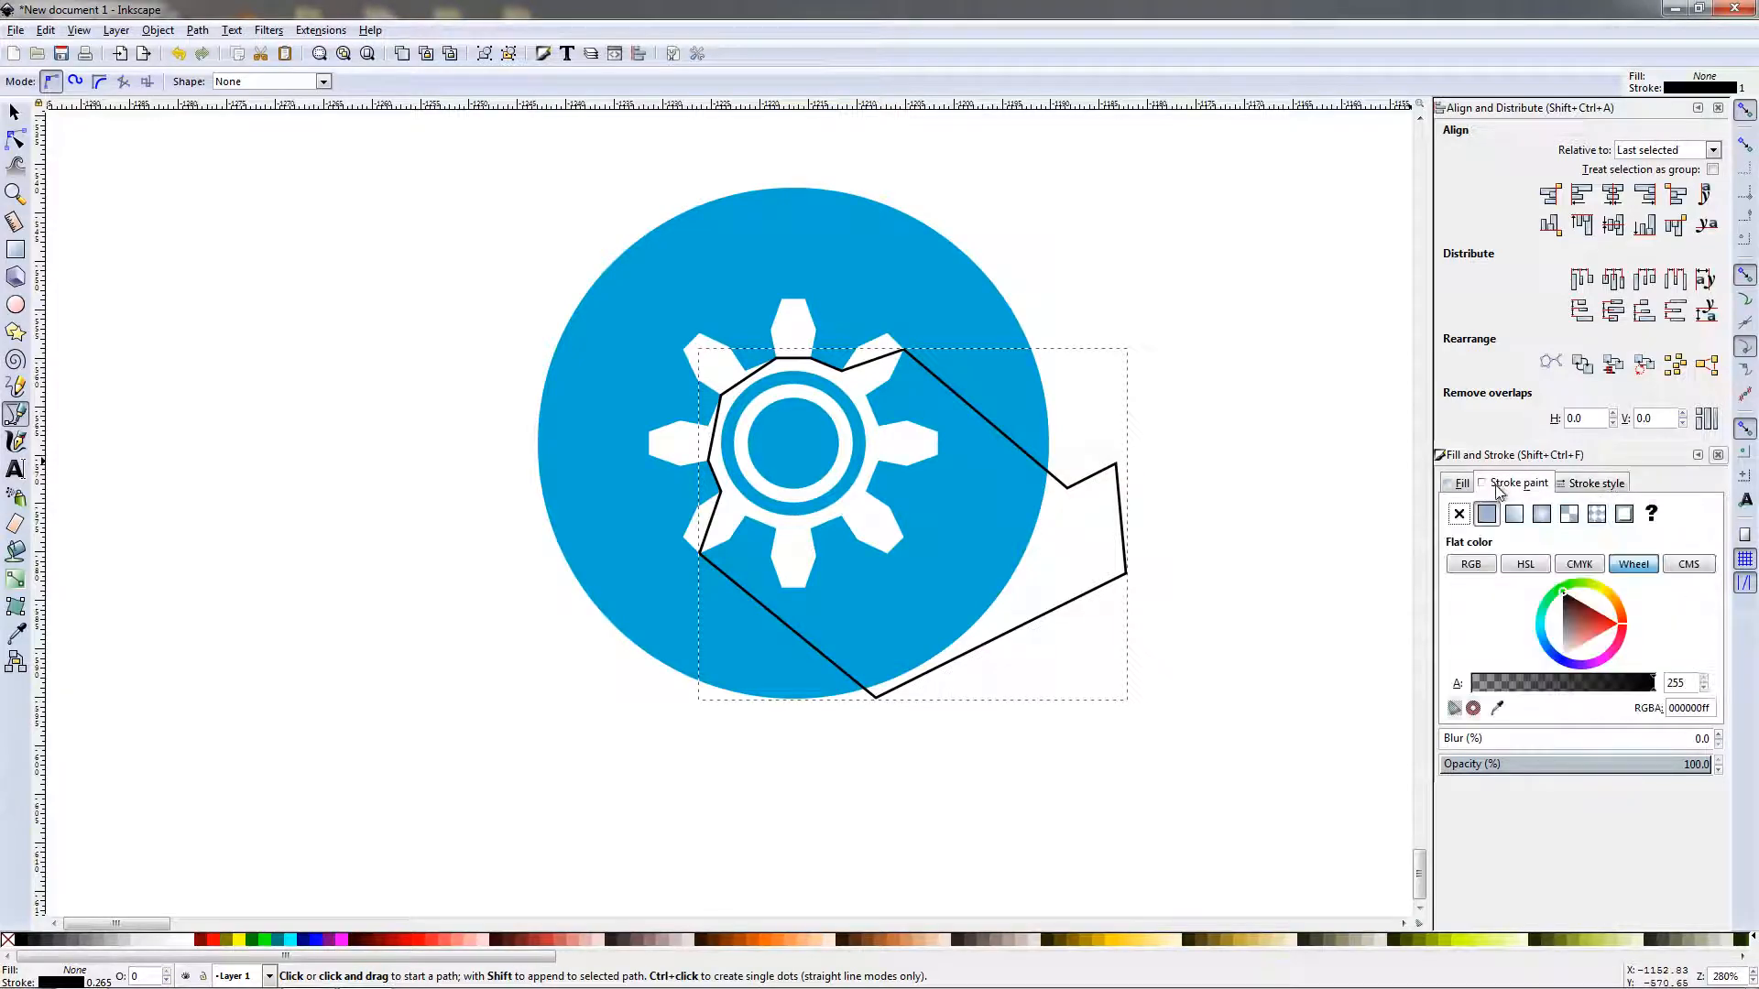
pyautogui.click(1458, 515)
pyautogui.click(1458, 483)
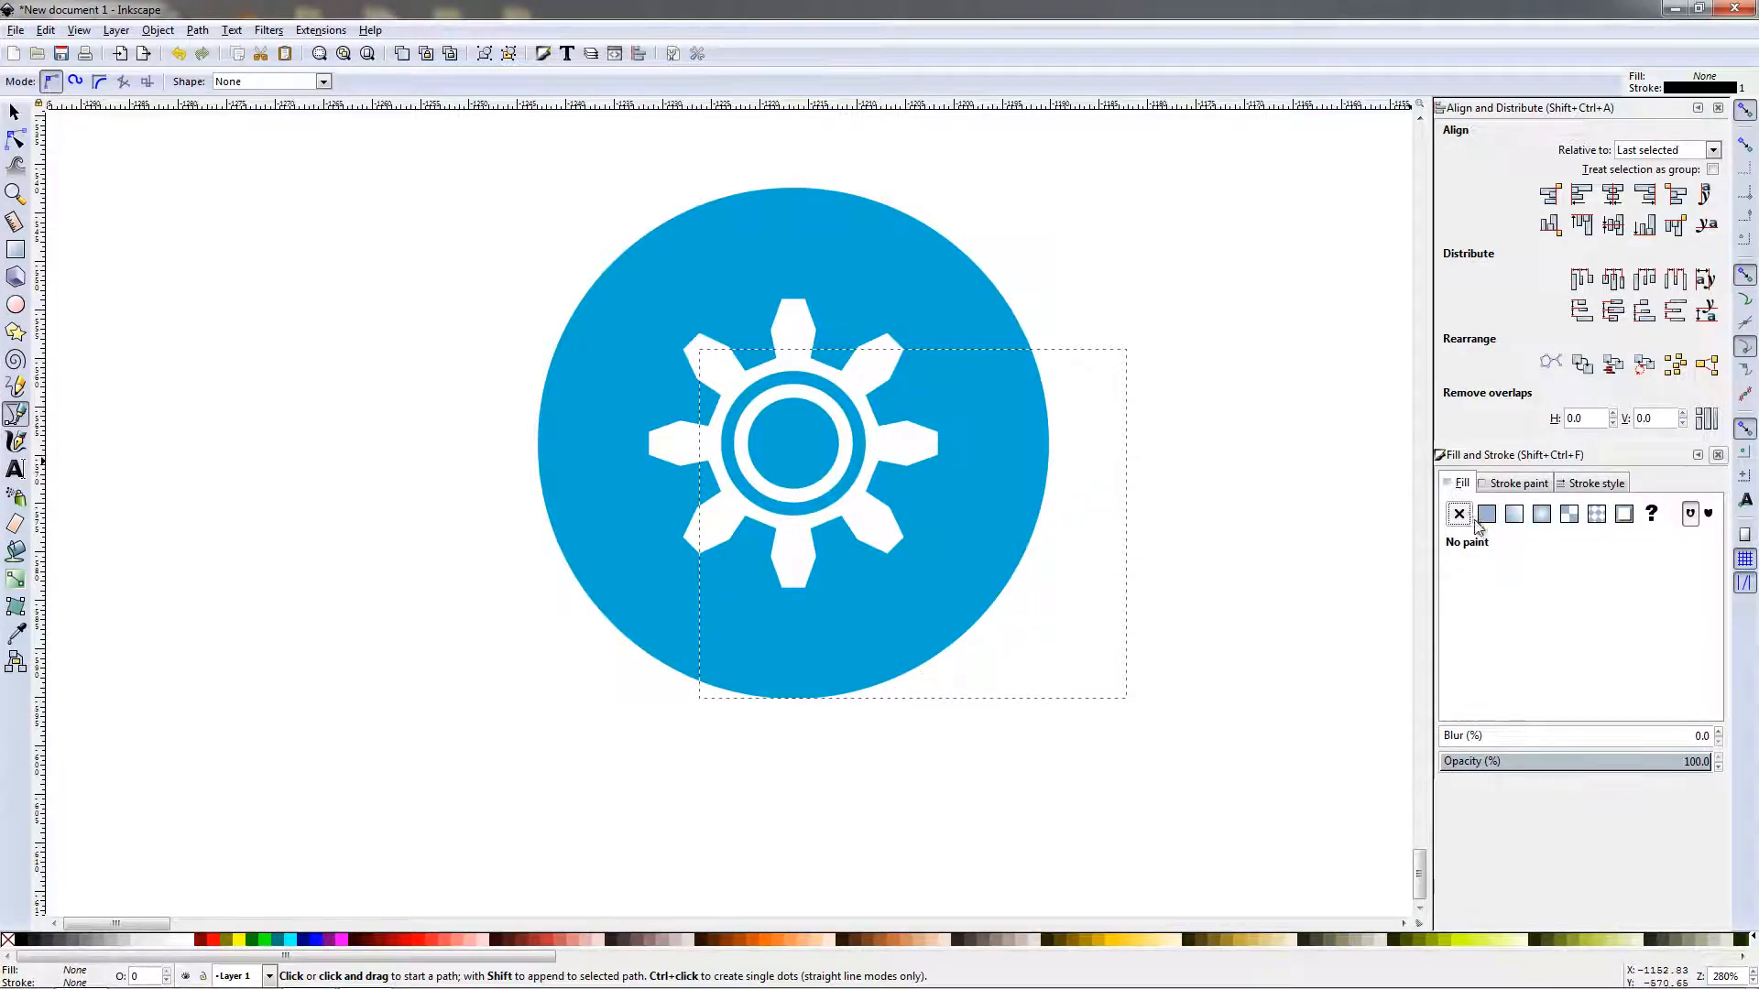
pyautogui.click(1486, 514)
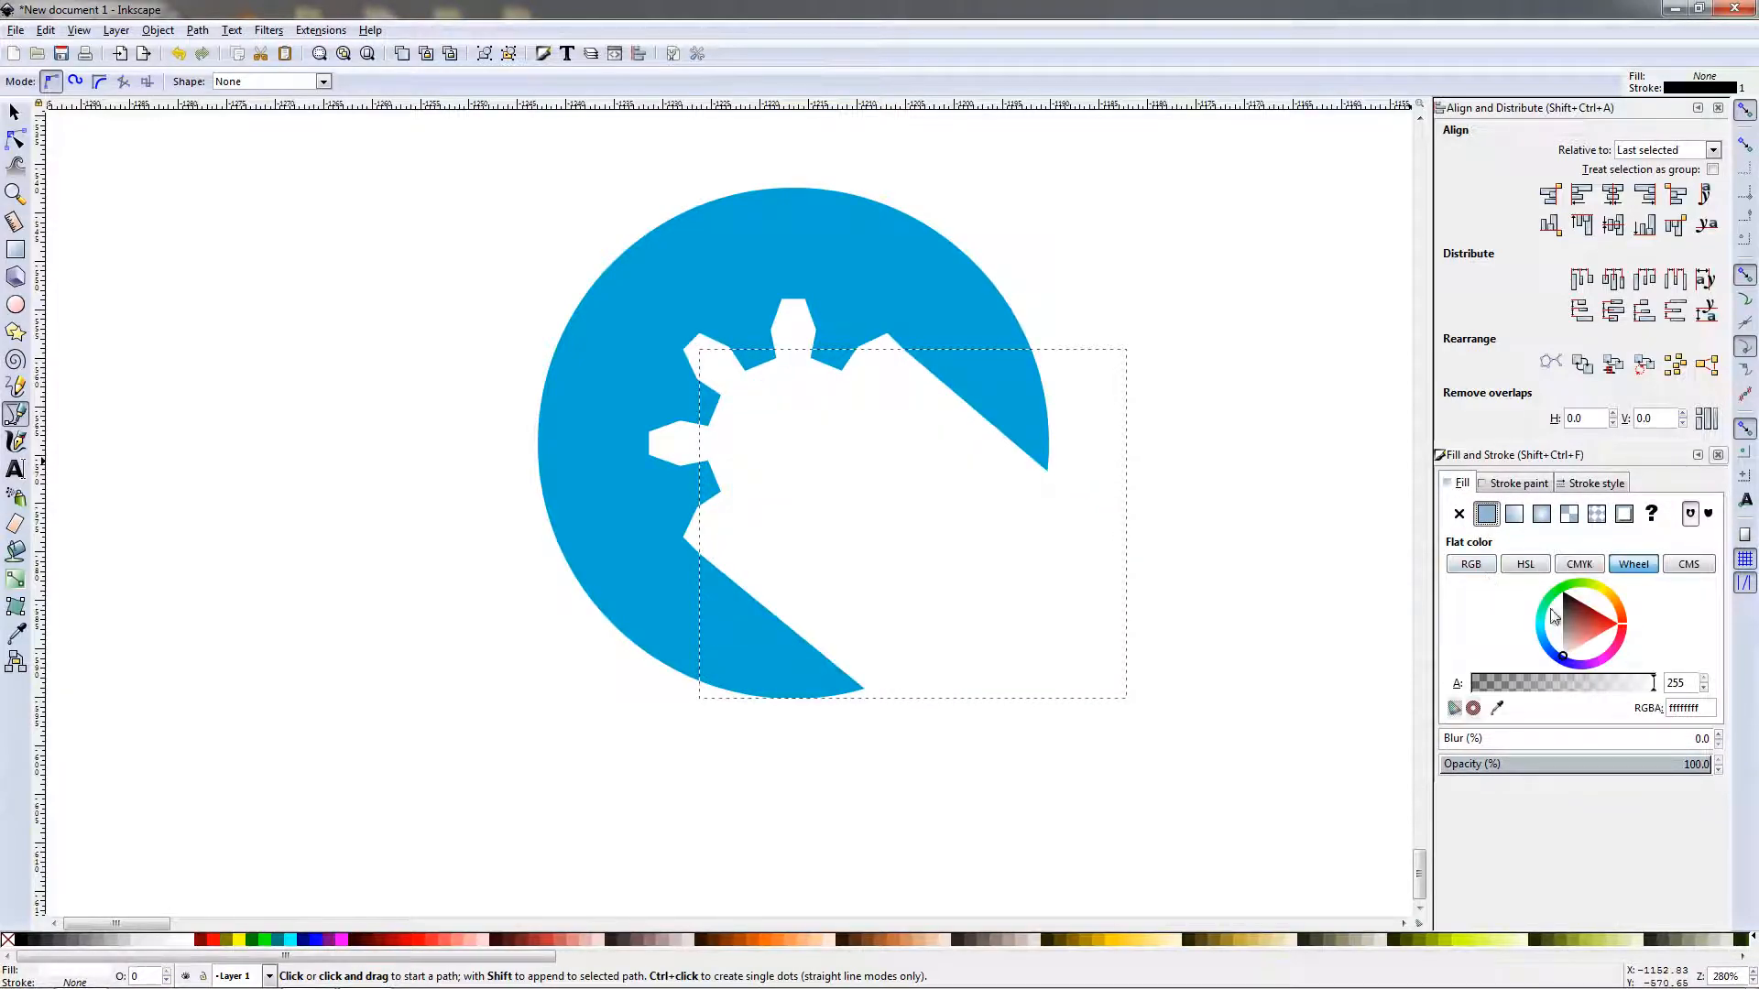
pyautogui.moveTo(1557, 613); pyautogui.dragTo(1548, 581)
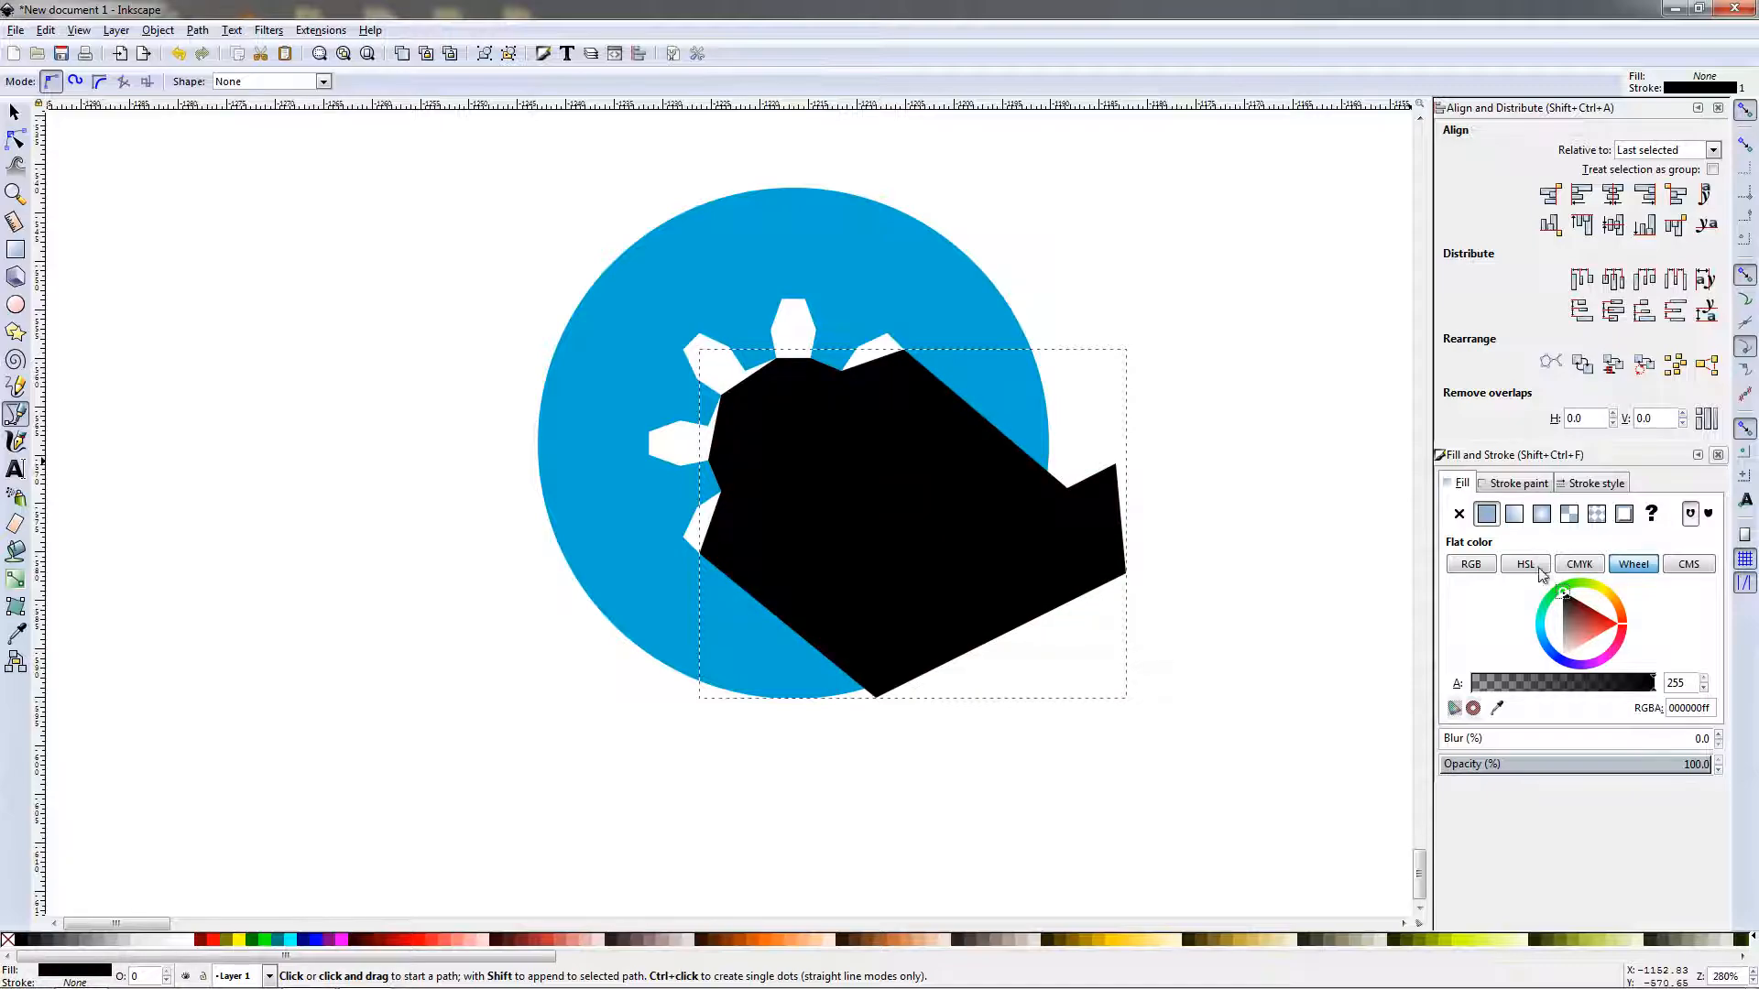
# Set the opacity of the black shadow shape to 20%.
pyautogui.click(1709, 763)
pyautogui.write('20')
pyautogui.press('Return')
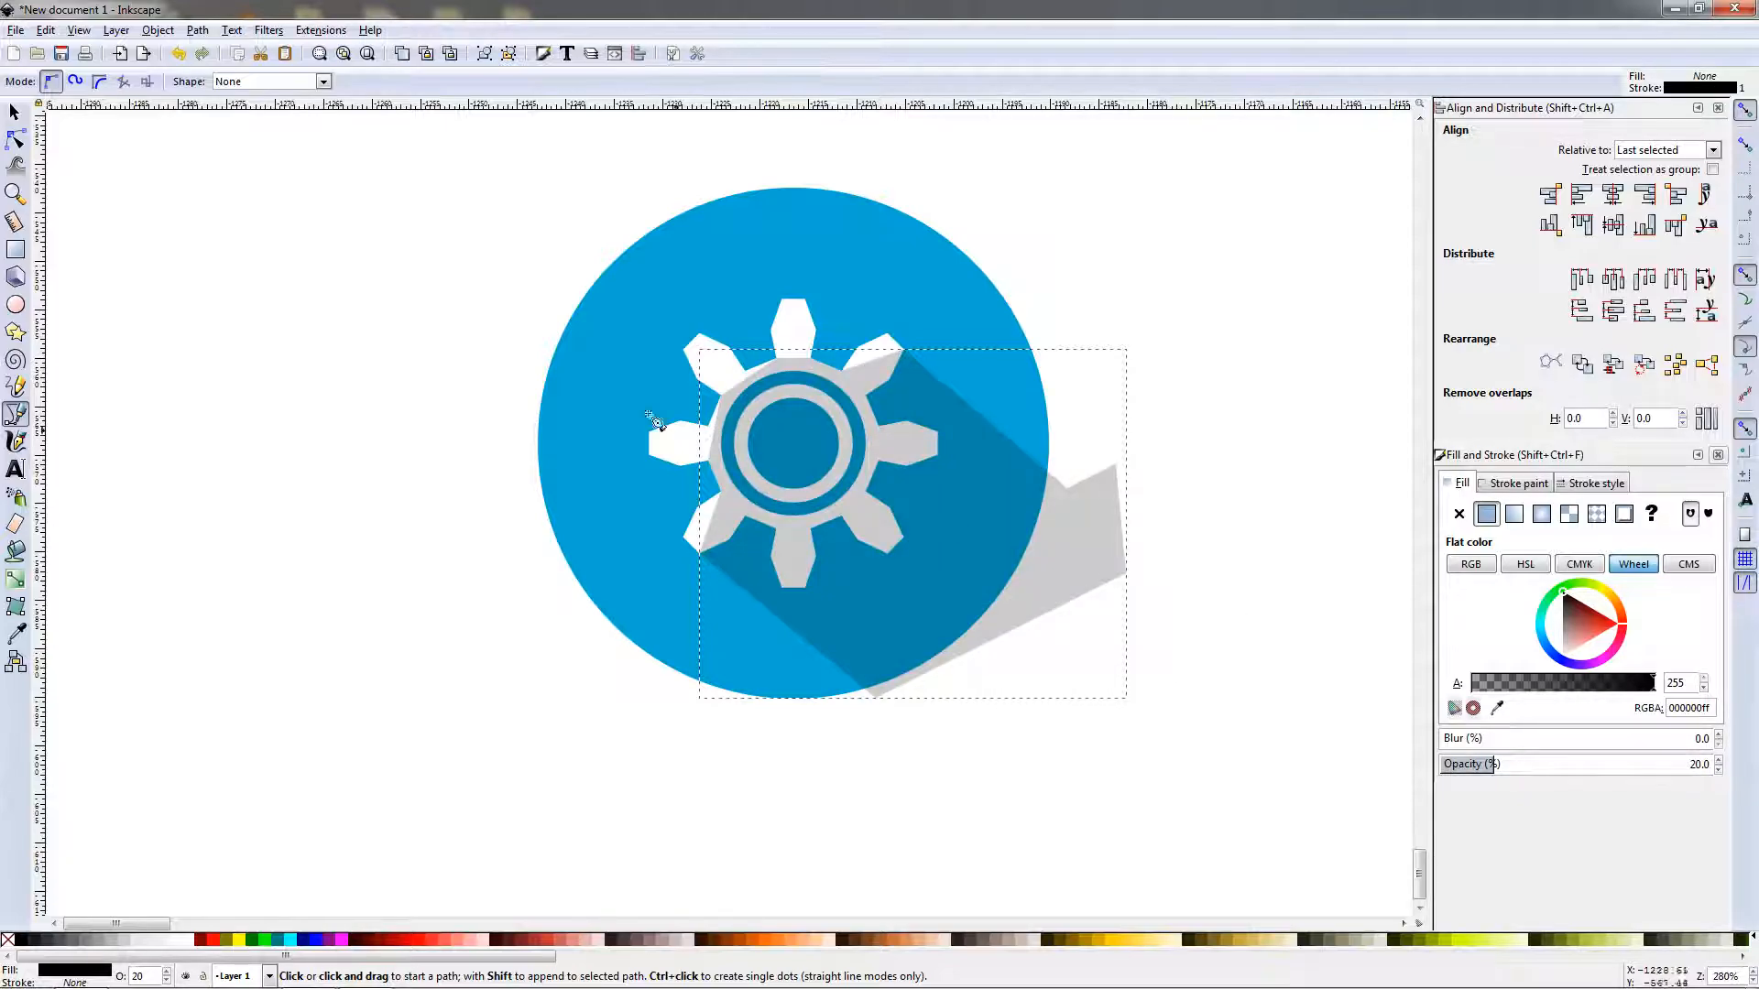
# Duplicate the blue background circle and raise the copy to the top of the stacking order.
pyautogui.click(15, 111)
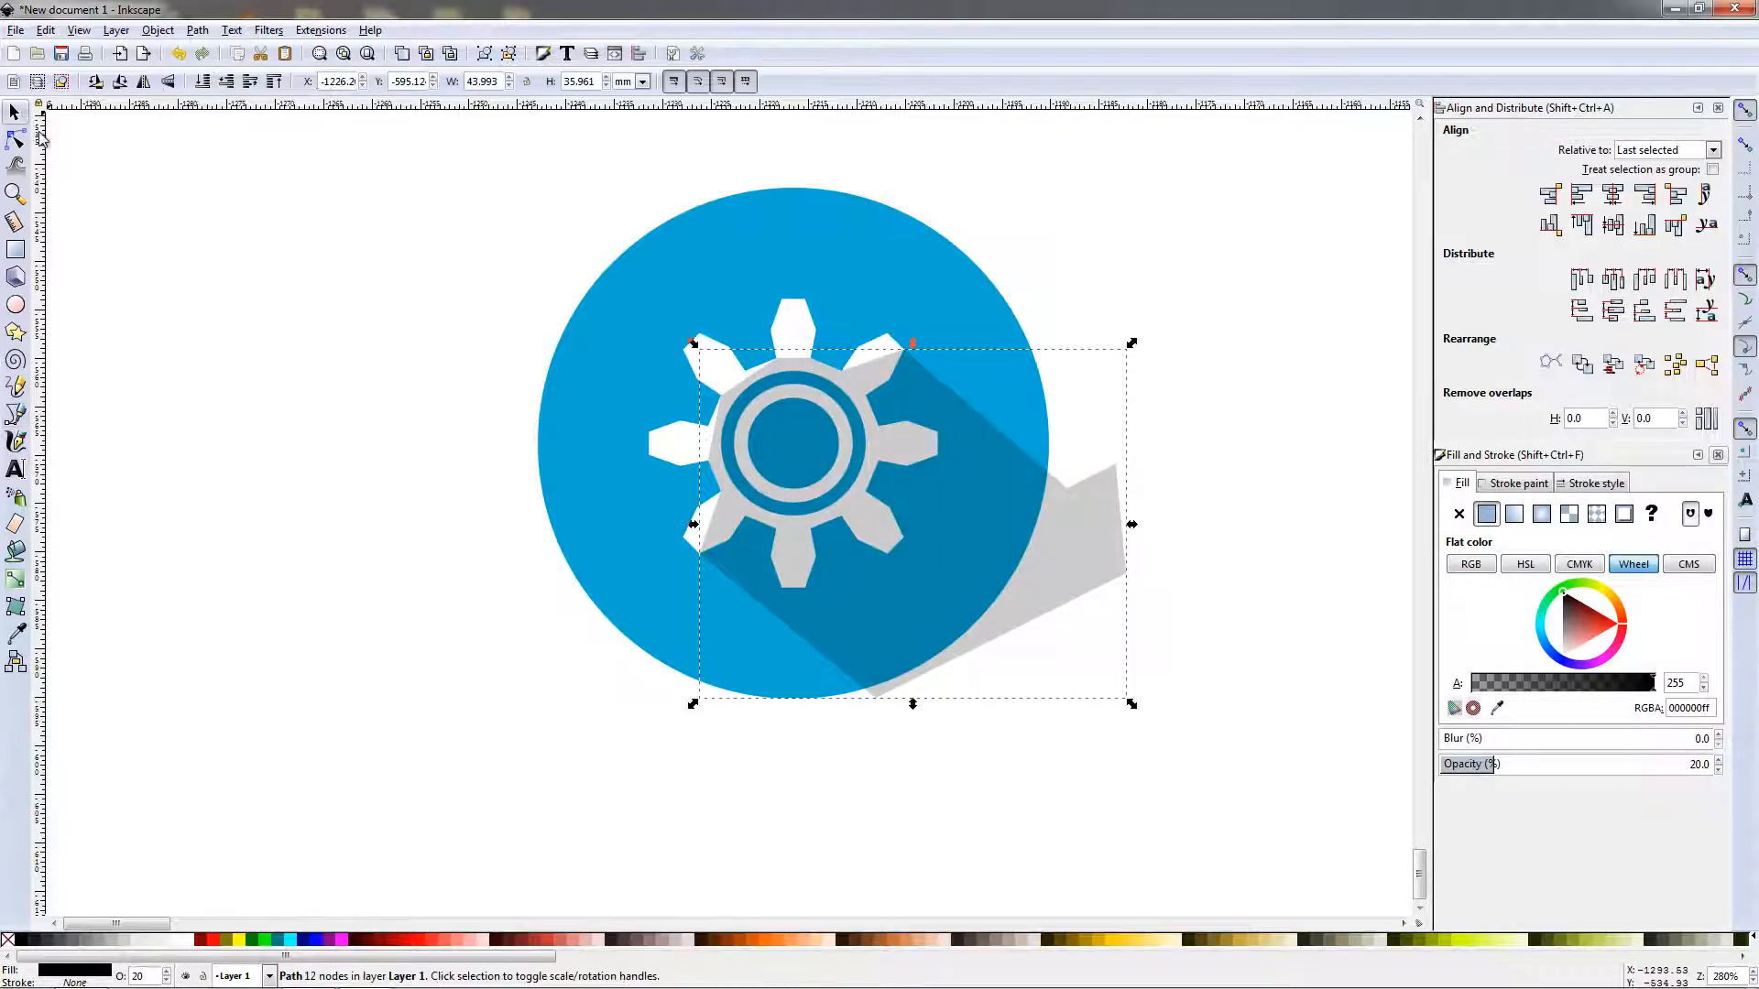
pyautogui.click(949, 316)
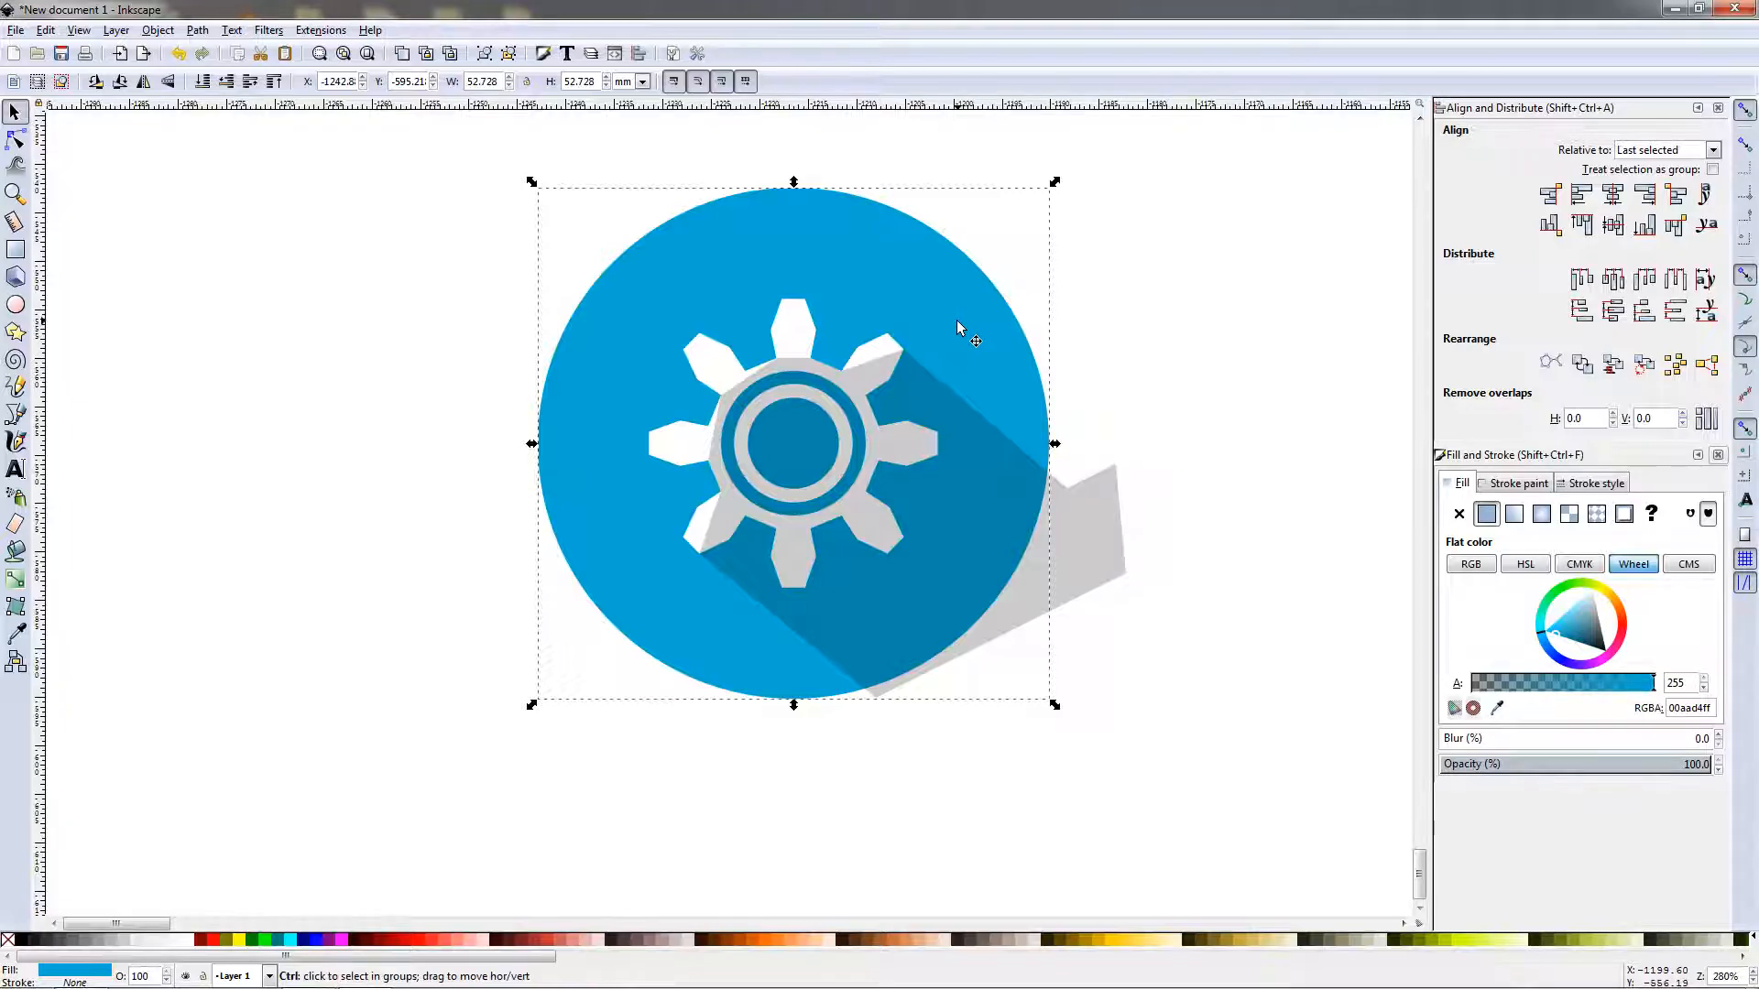
pyautogui.press('Home')
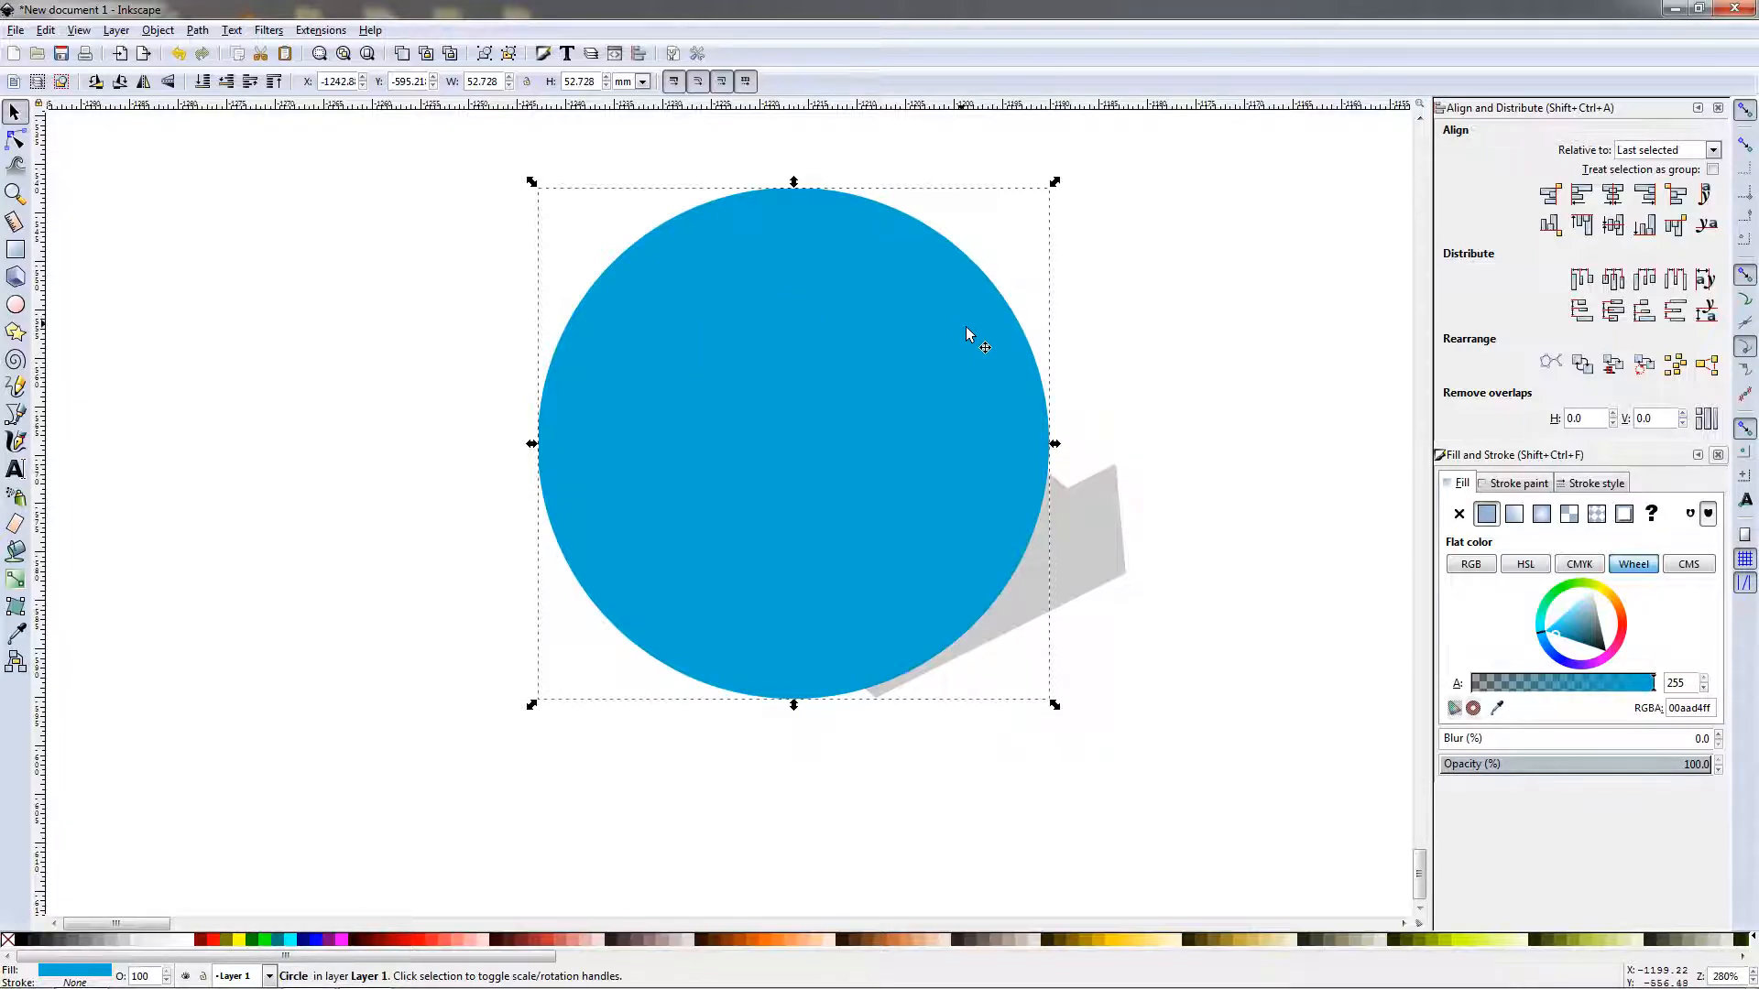
# Trim the shadow to the circle's outline by applying an Intersection to the raised circle copy and the shadow shape.
pyautogui.keyDown('shift'); pyautogui.click(1111, 569); pyautogui.keyUp('shift')
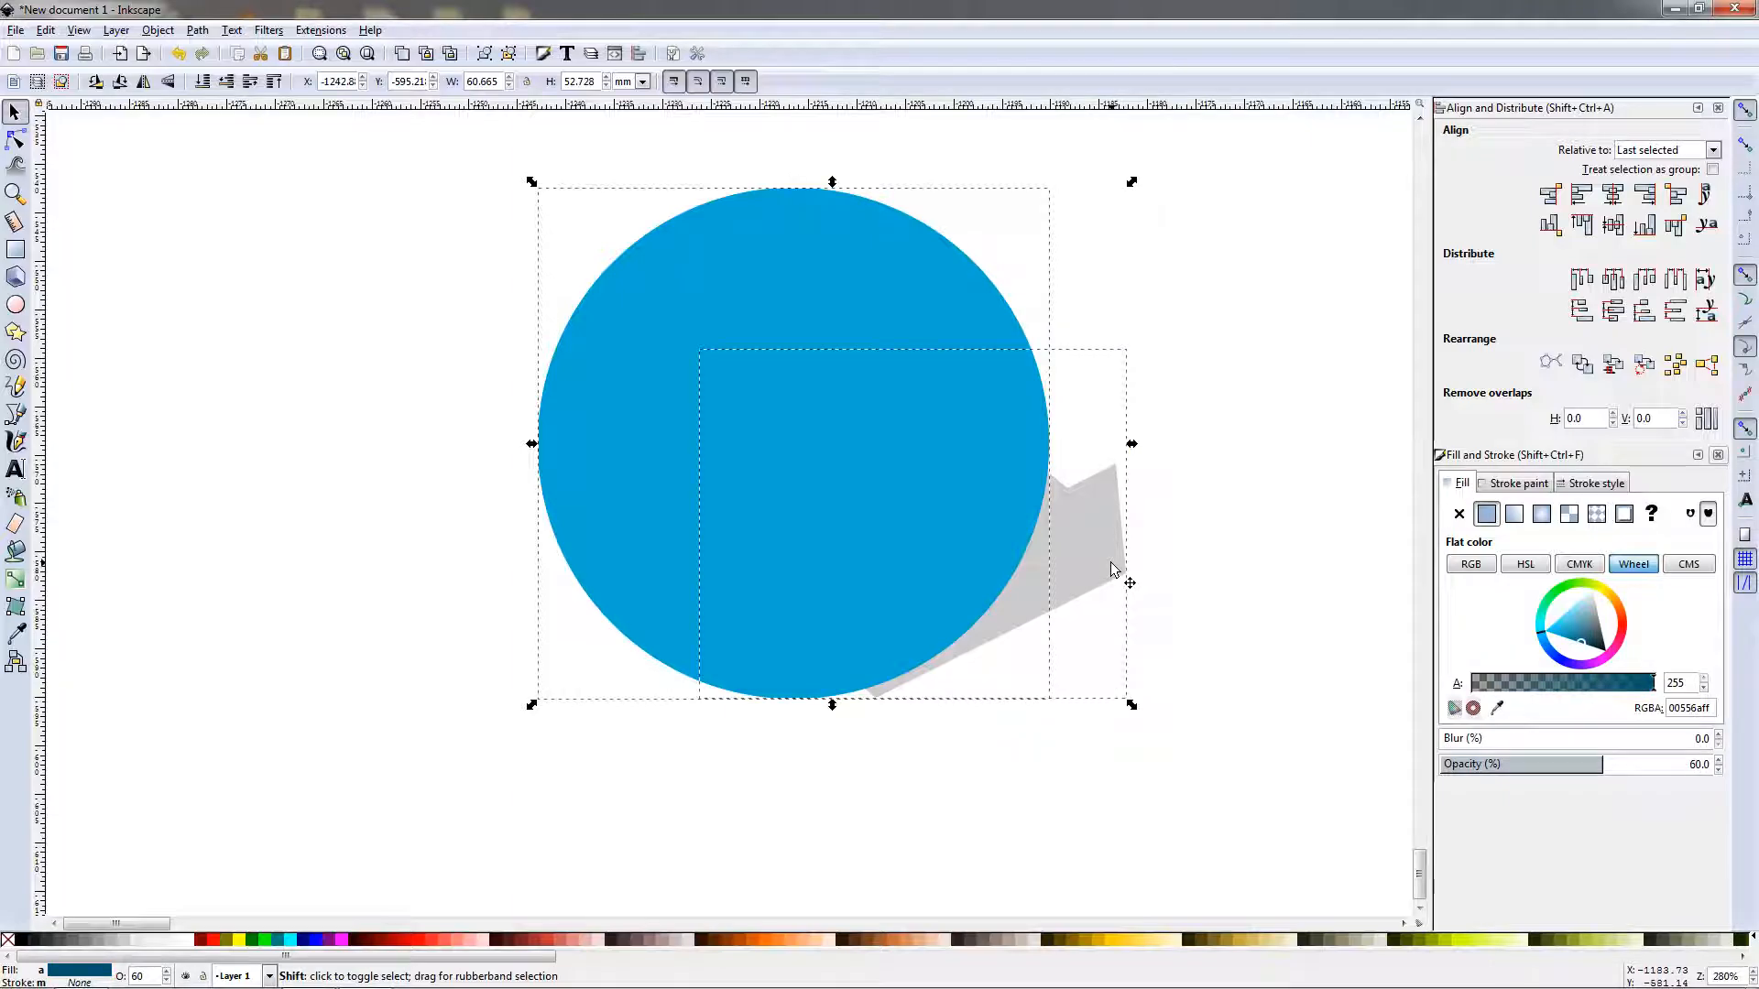
pyautogui.click(158, 30)
pyautogui.moveTo(200, 32)
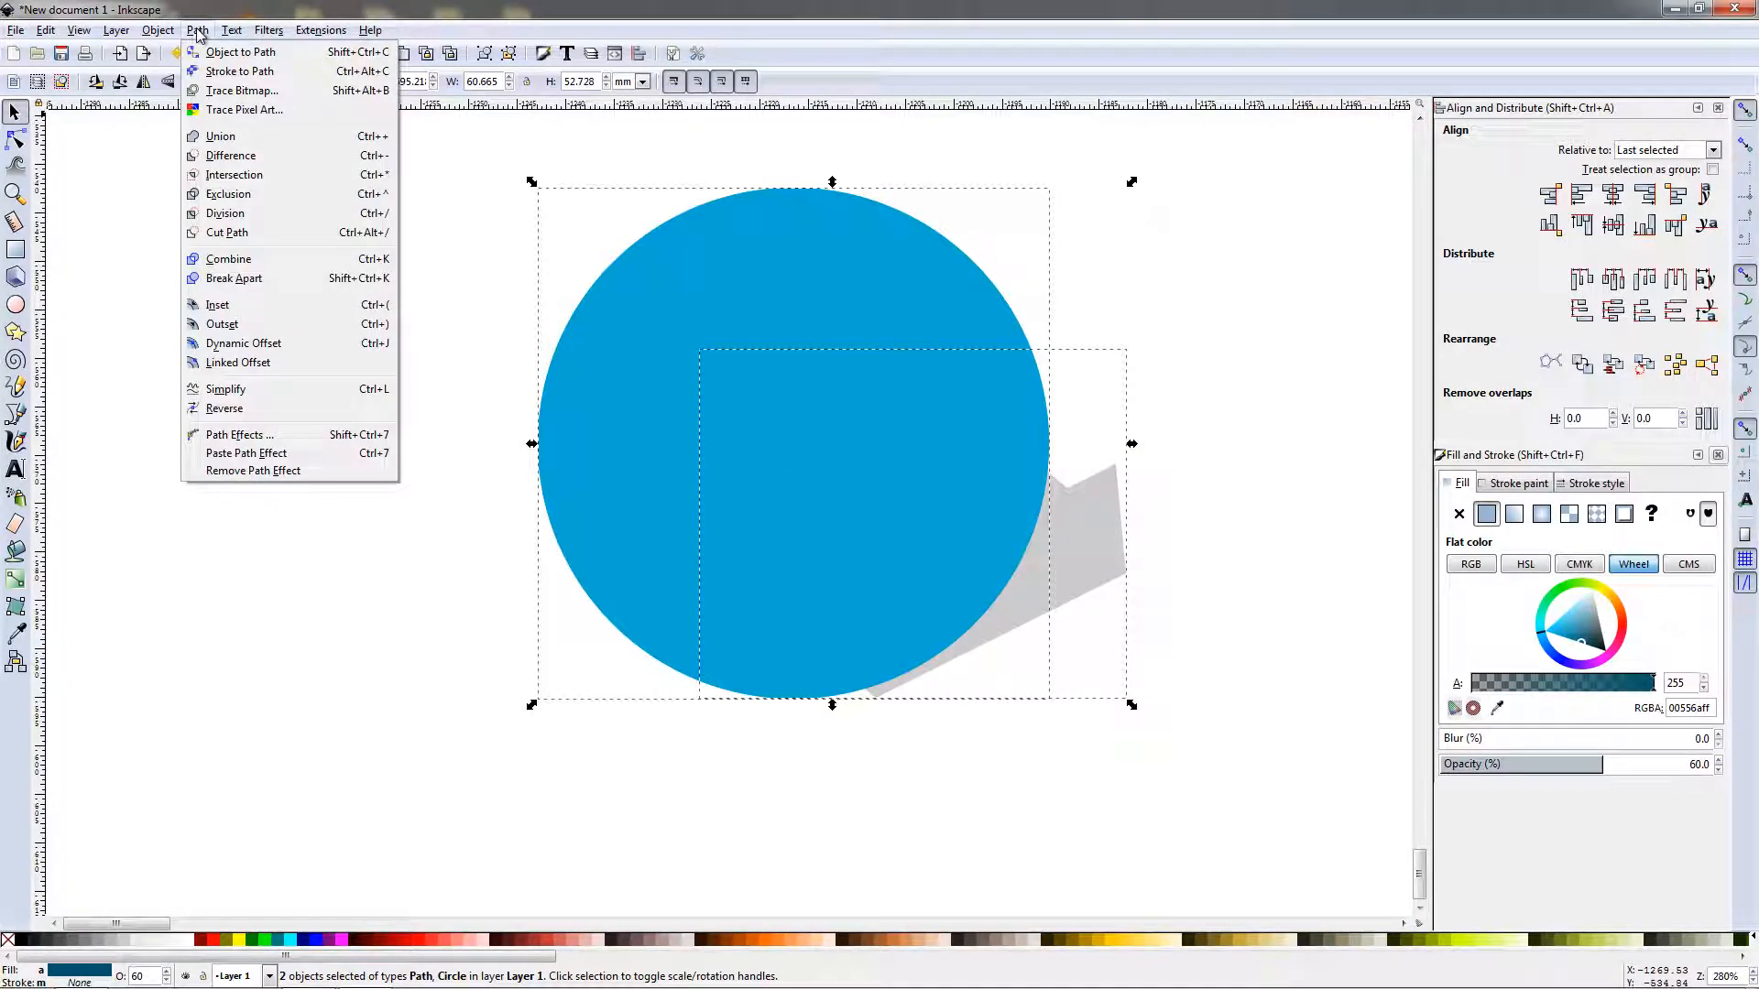
pyautogui.click(220, 174)
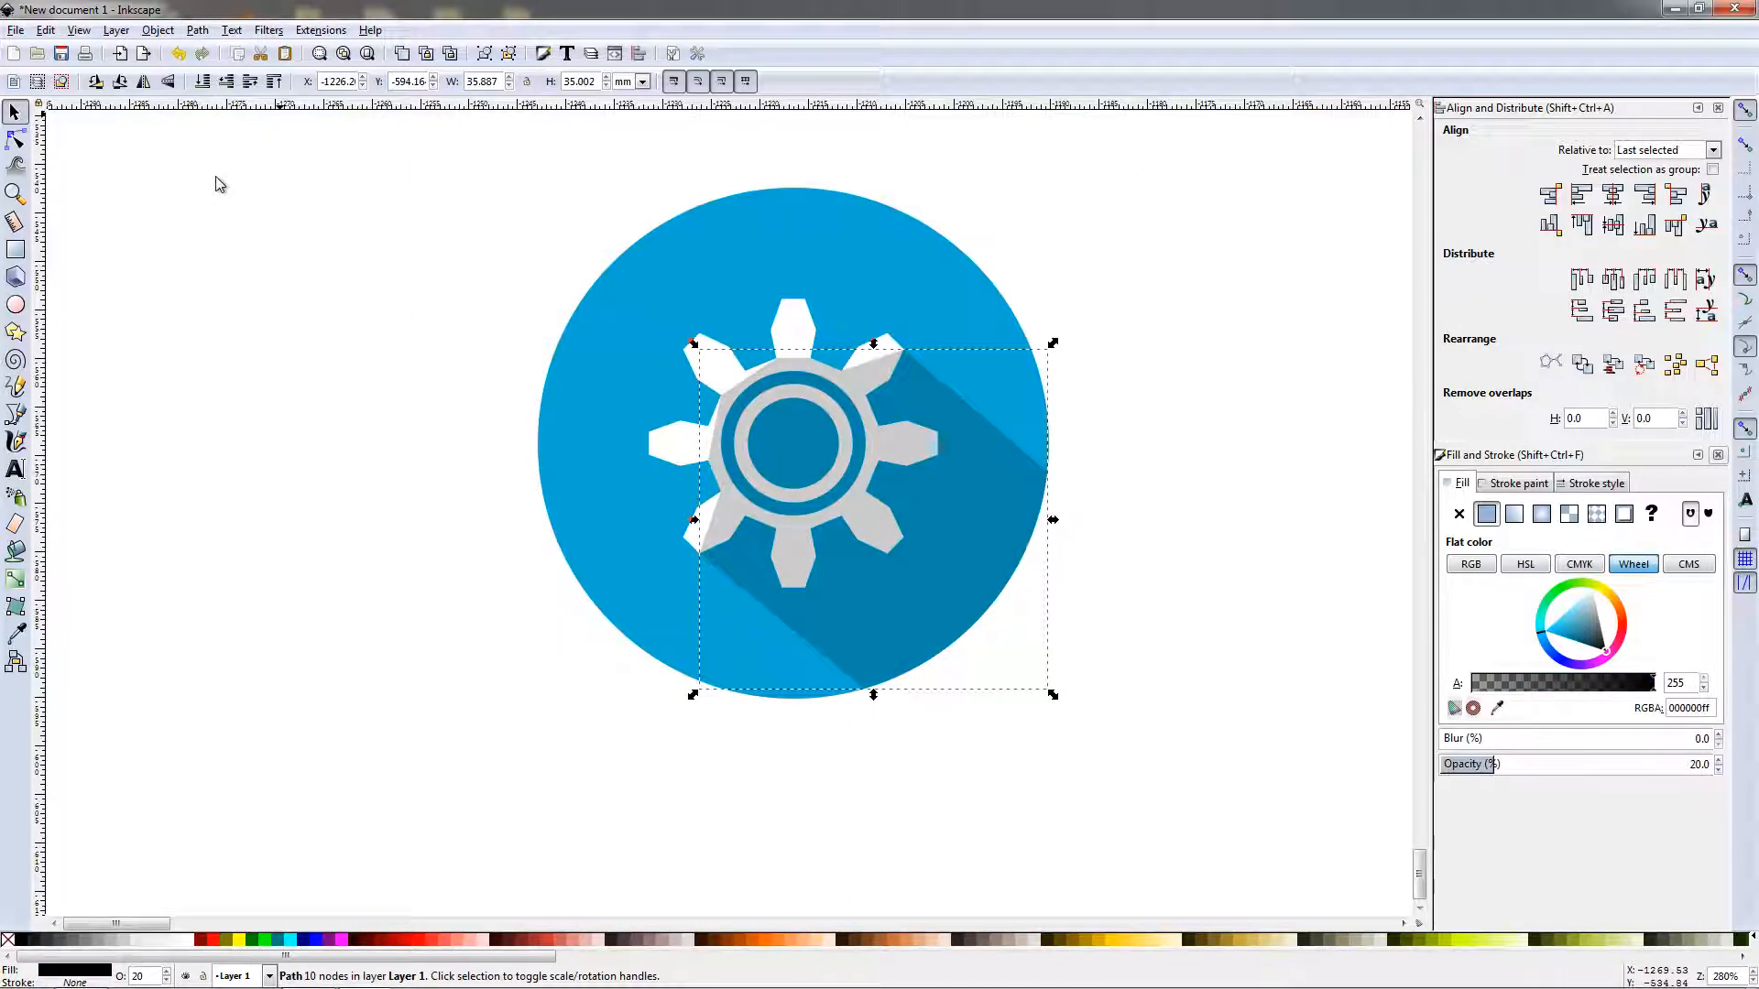
pyautogui.click(309, 285)
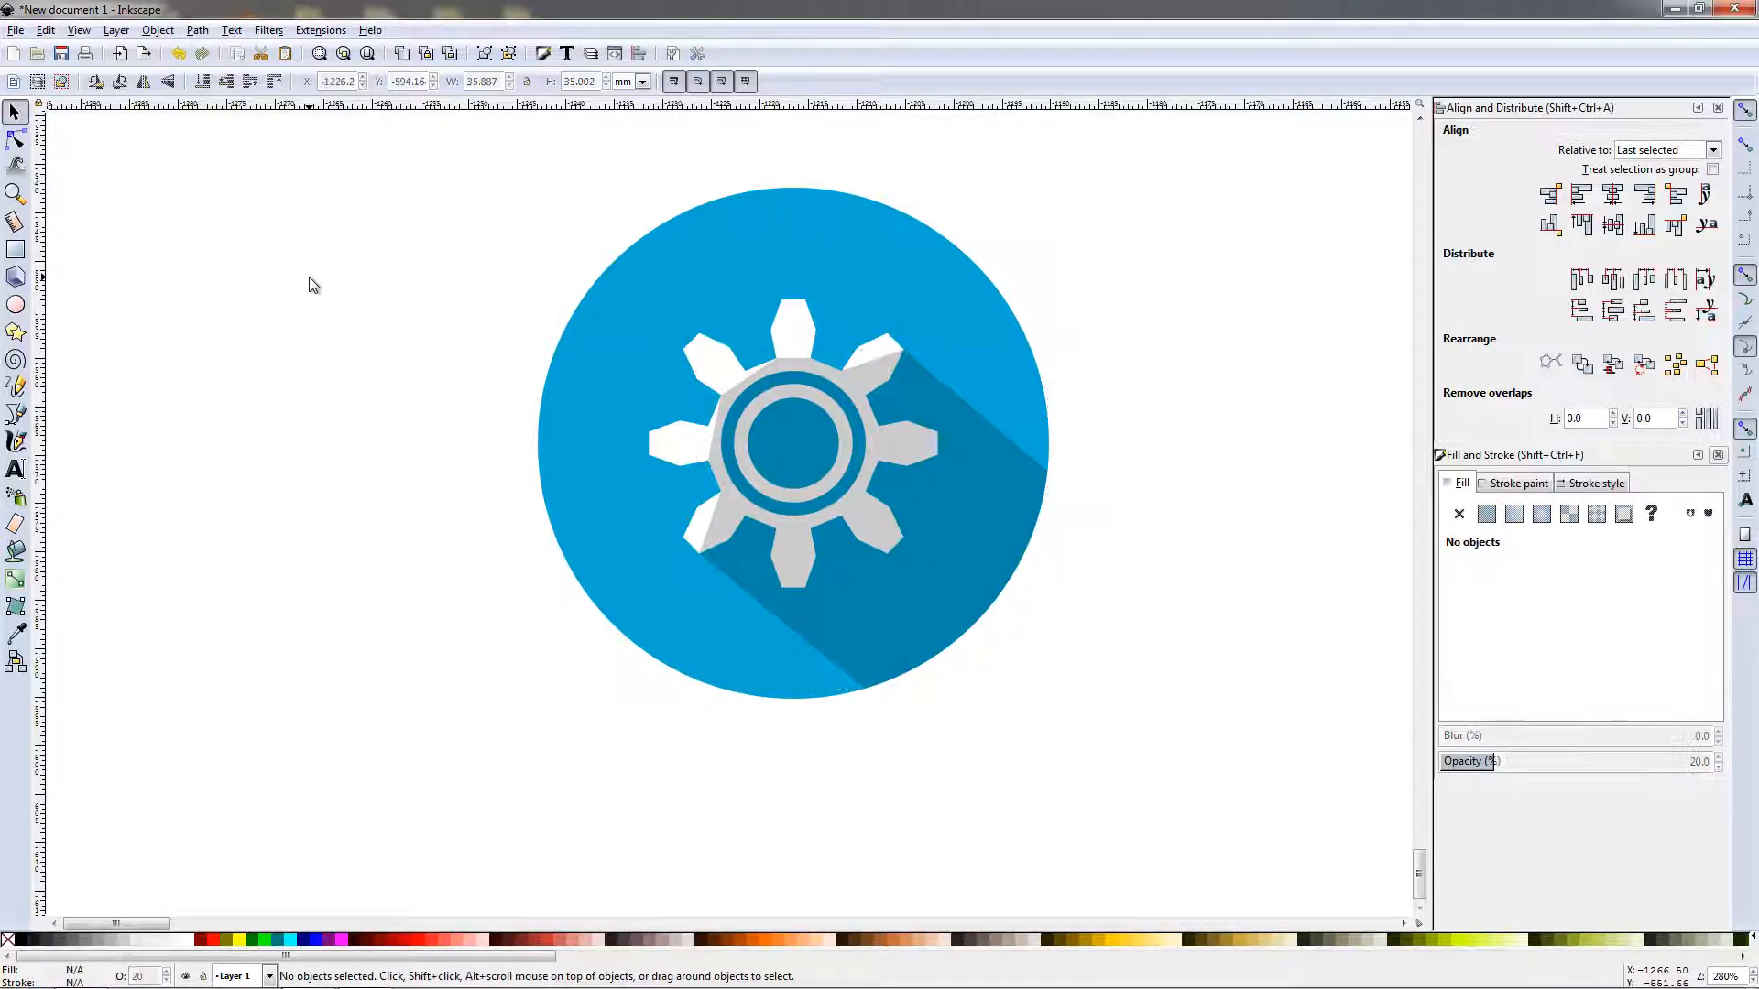
# Lower the trimmed long shadow so it sits beneath the white gear and above the blue circle.
pyautogui.click(947, 543)
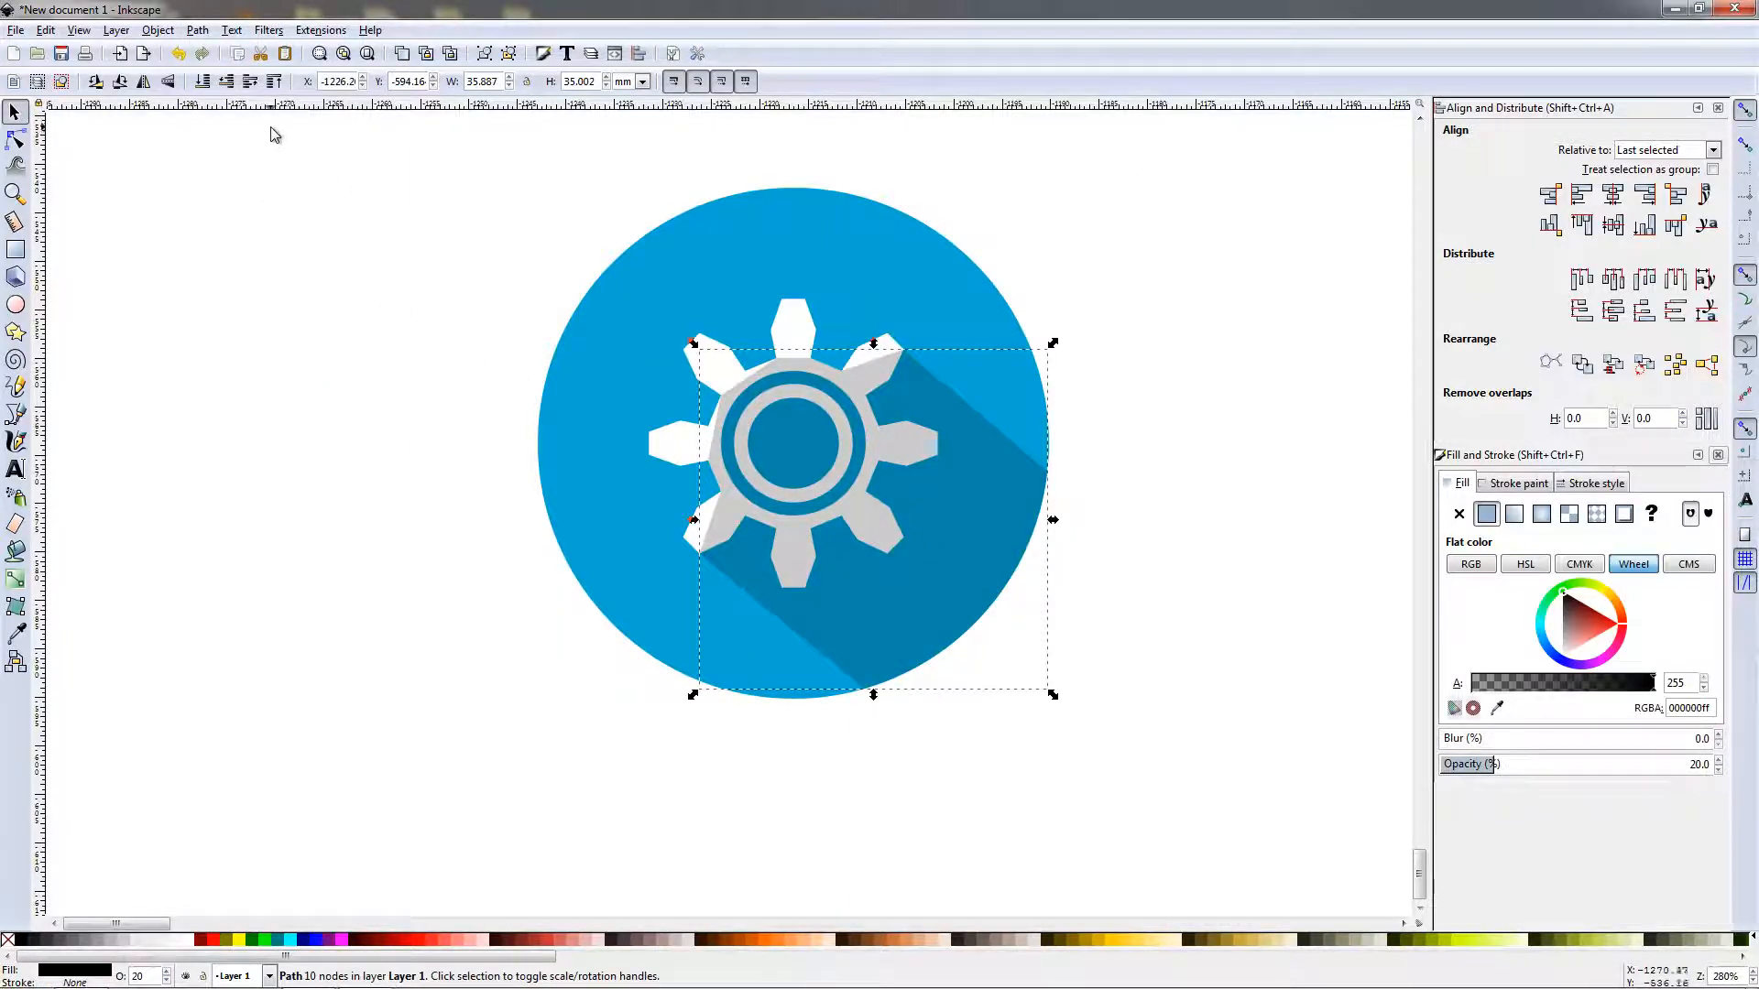
pyautogui.click(228, 83)
pyautogui.click(349, 273)
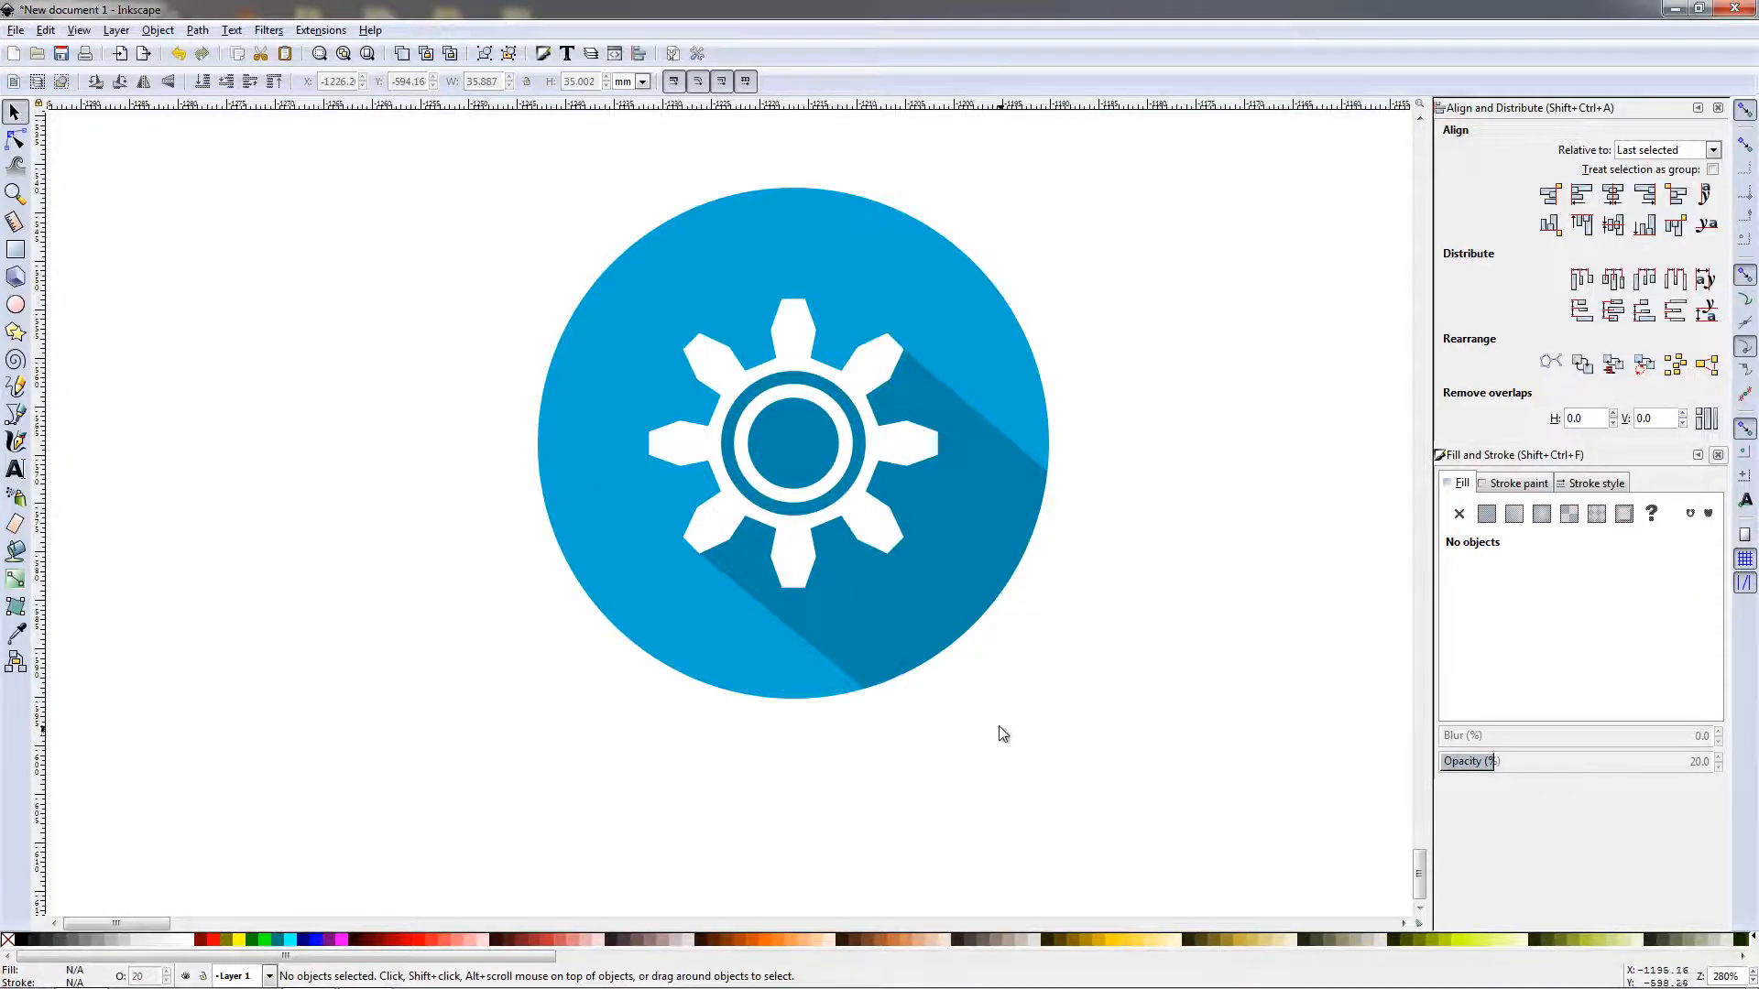
# Hide the docked dialogs to give the canvas the full window width around the icon.
pyautogui.scroll(-2, 960, 698)
pyautogui.scroll(2, 957, 696)
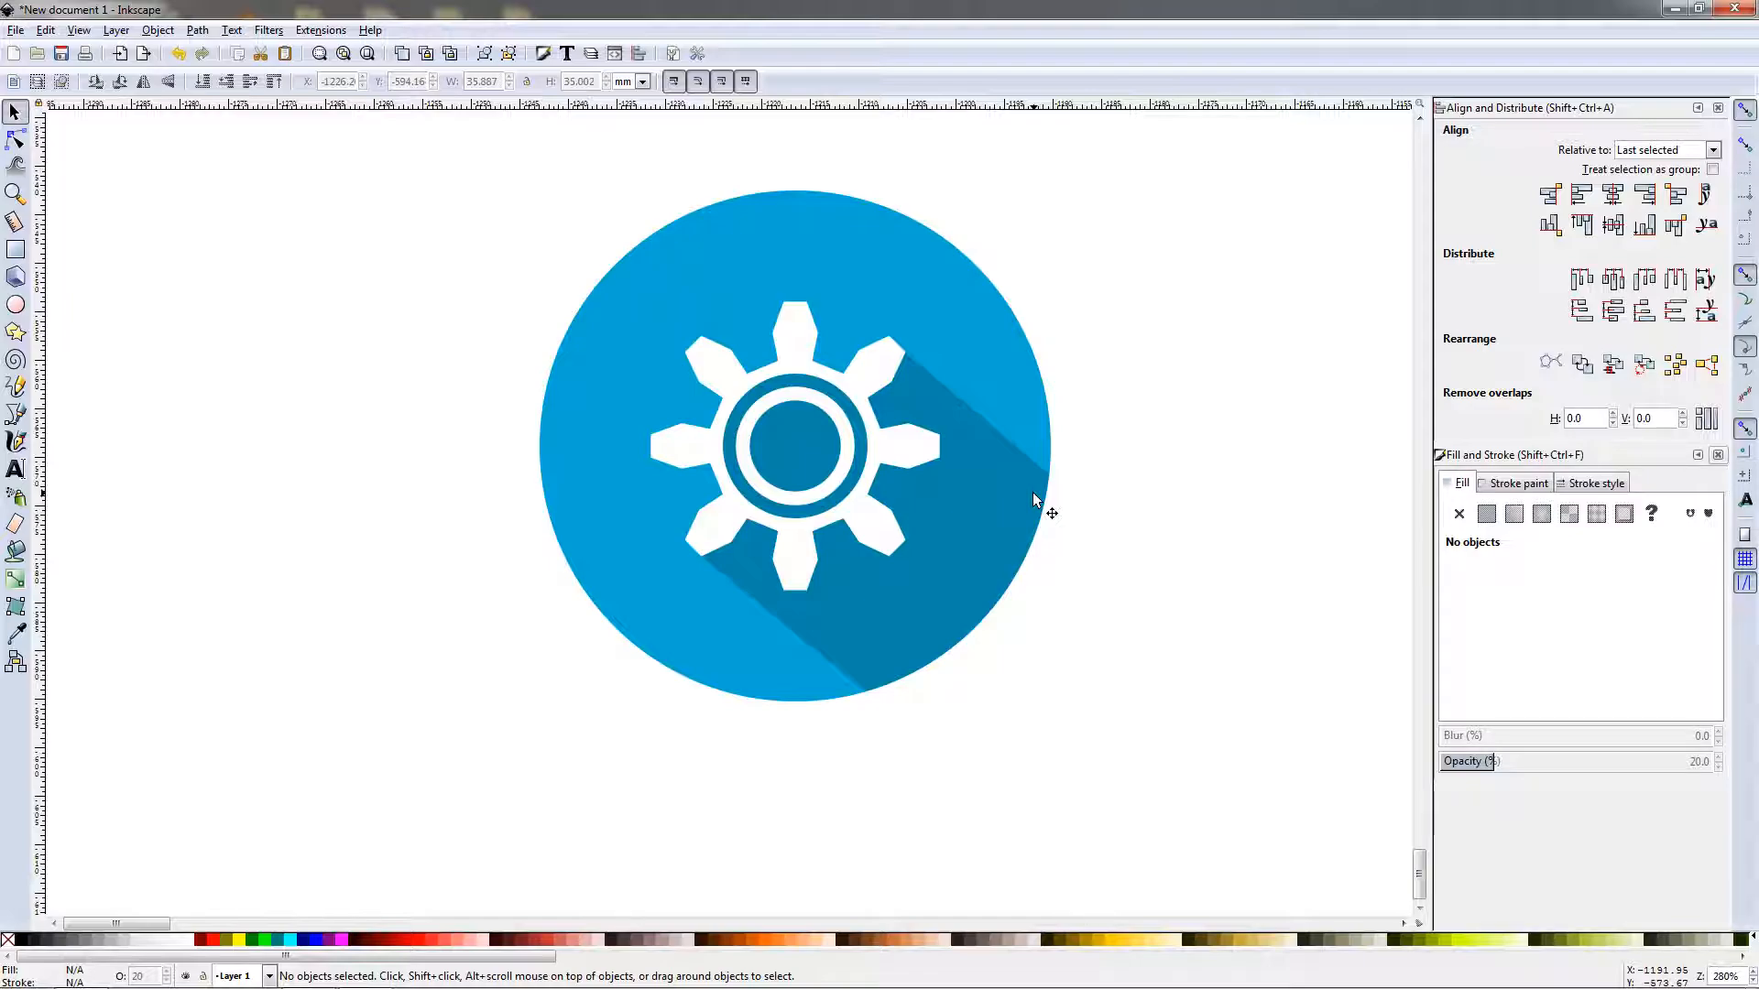
pyautogui.press('F12')
pyautogui.scroll(-1, 1031, 500)
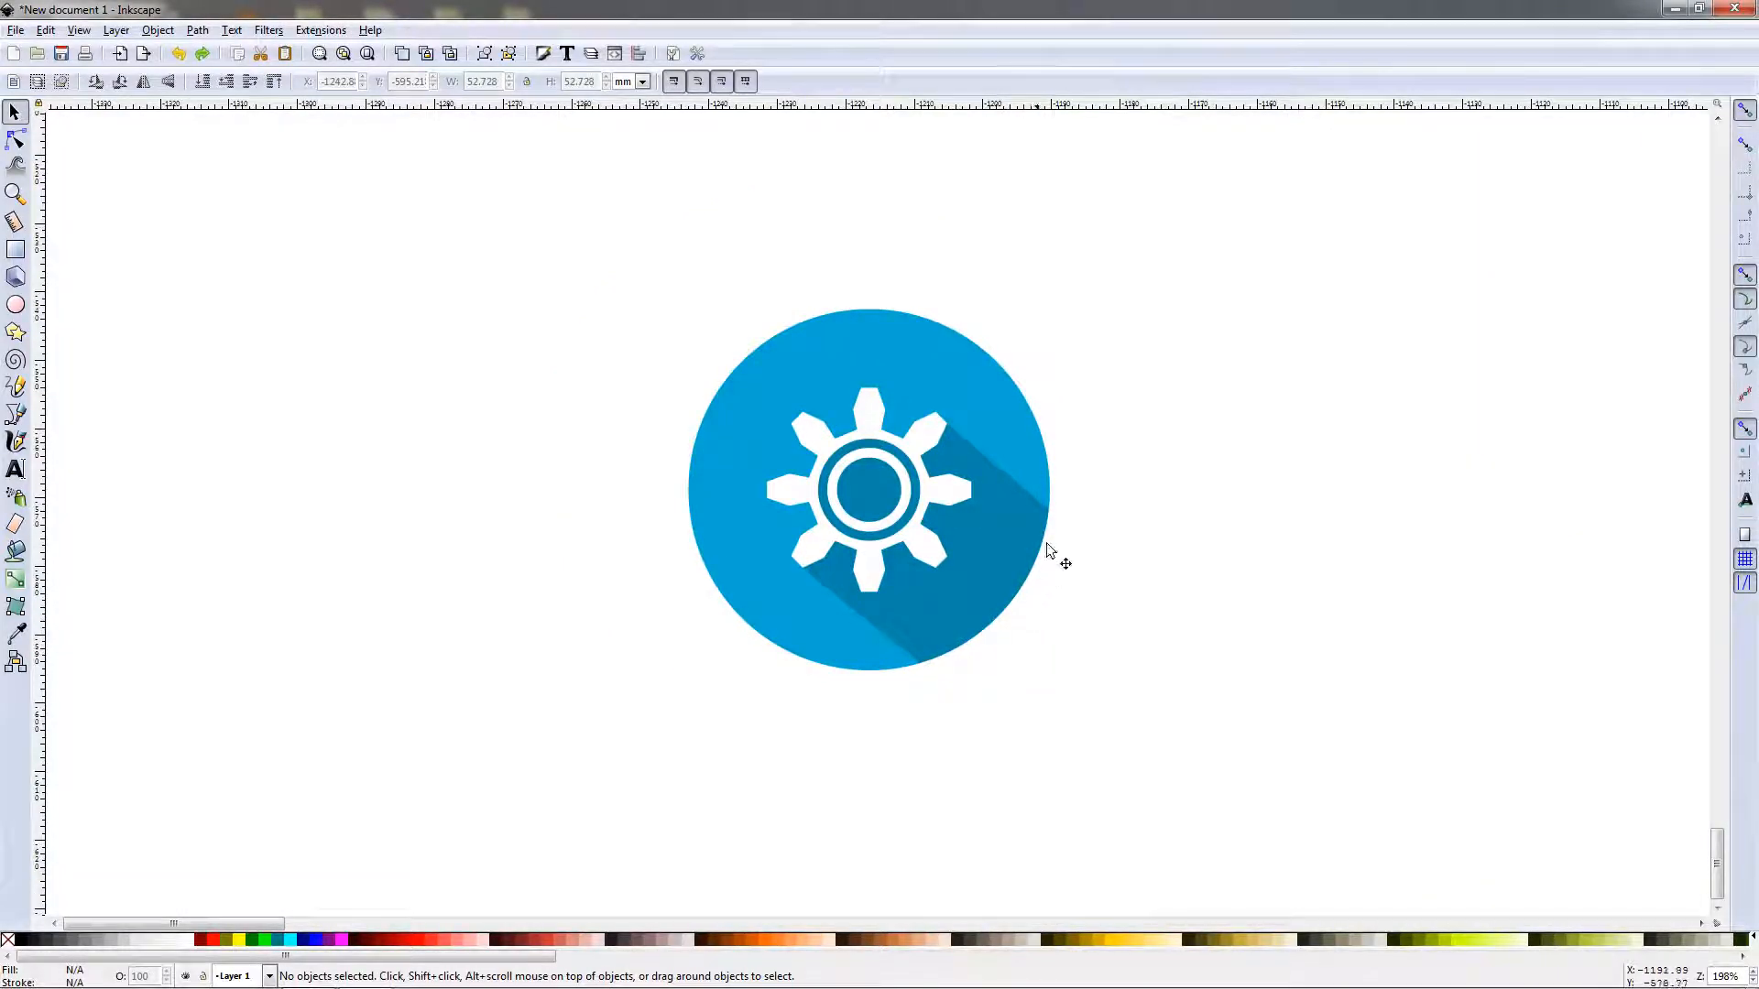
# Change the background circle's fill from blue to bright orange and deselect it.
pyautogui.click(919, 445)
pyautogui.click(1011, 422)
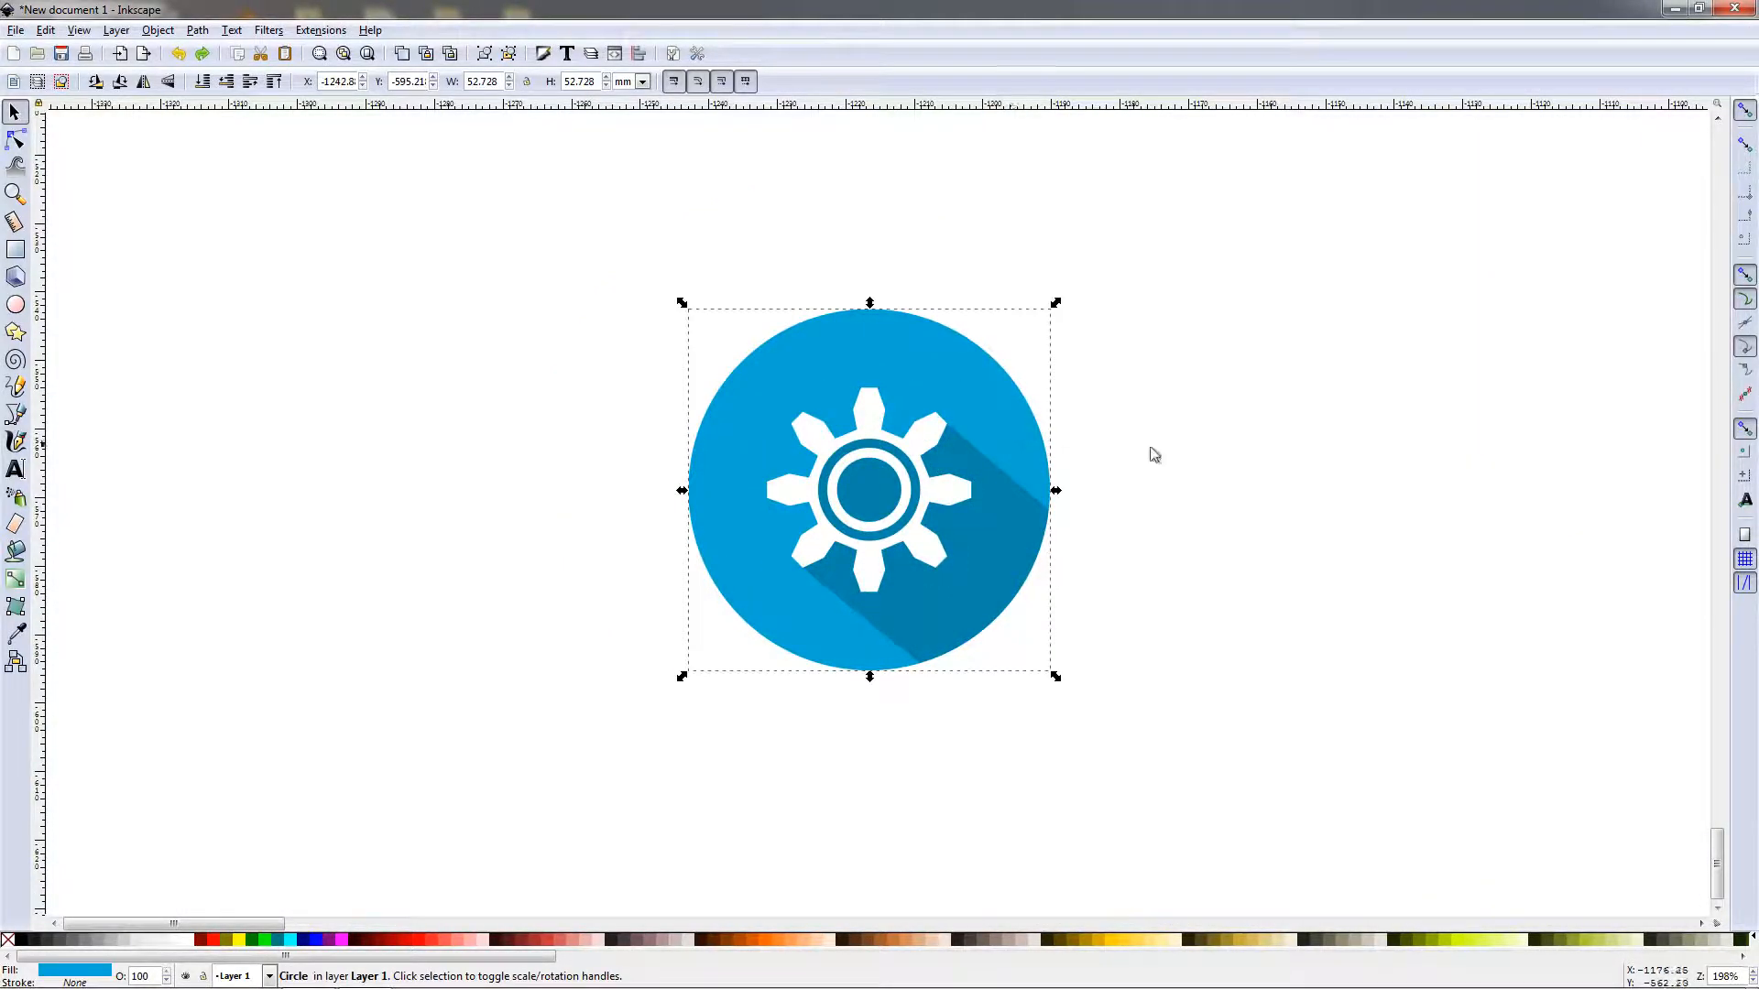
pyautogui.click(1180, 458)
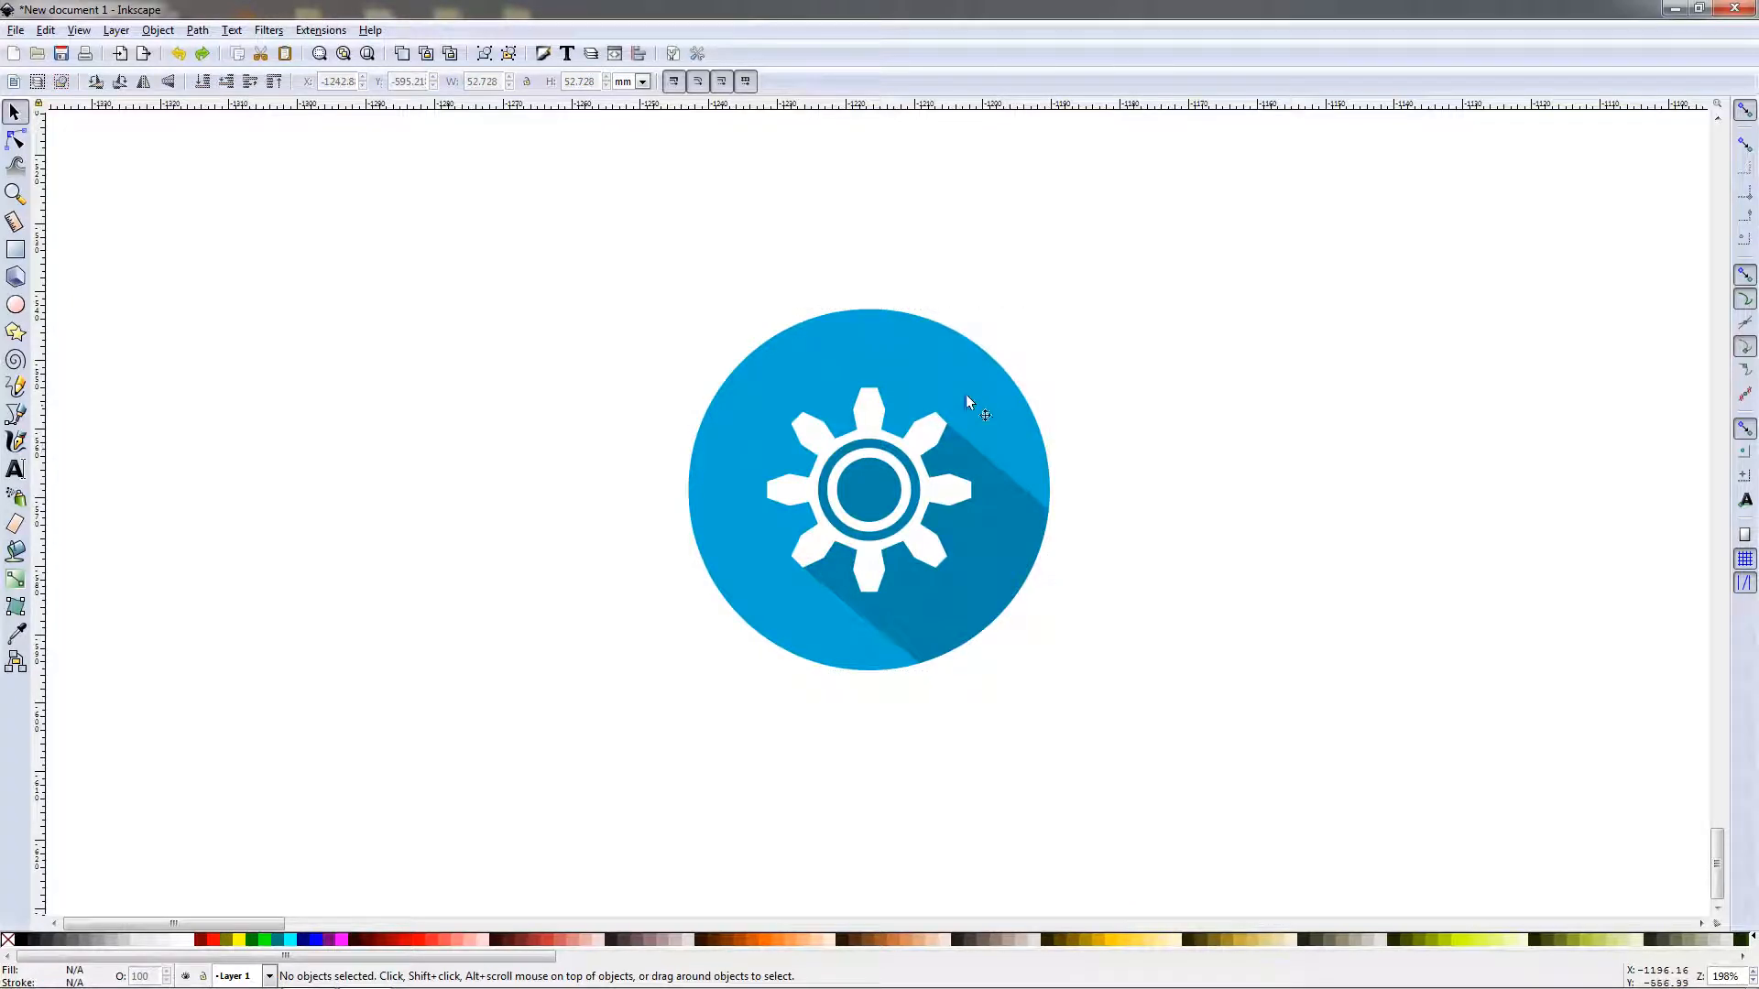
pyautogui.click(905, 363)
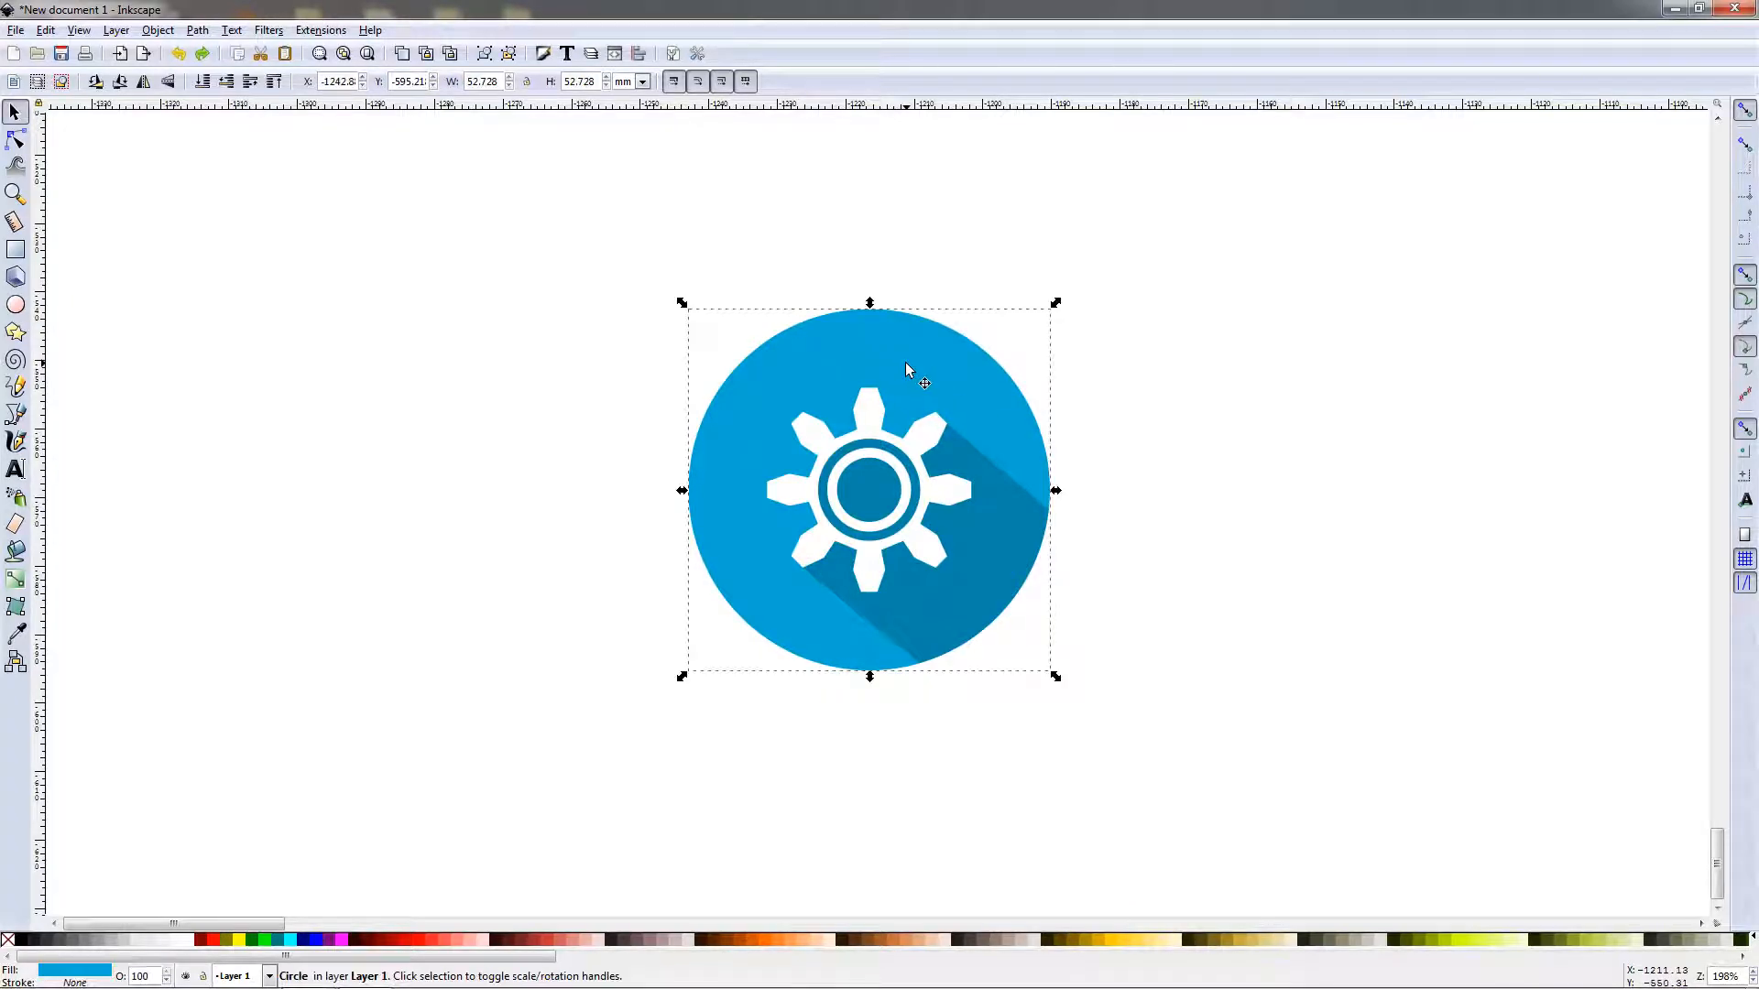
pyautogui.click(768, 938)
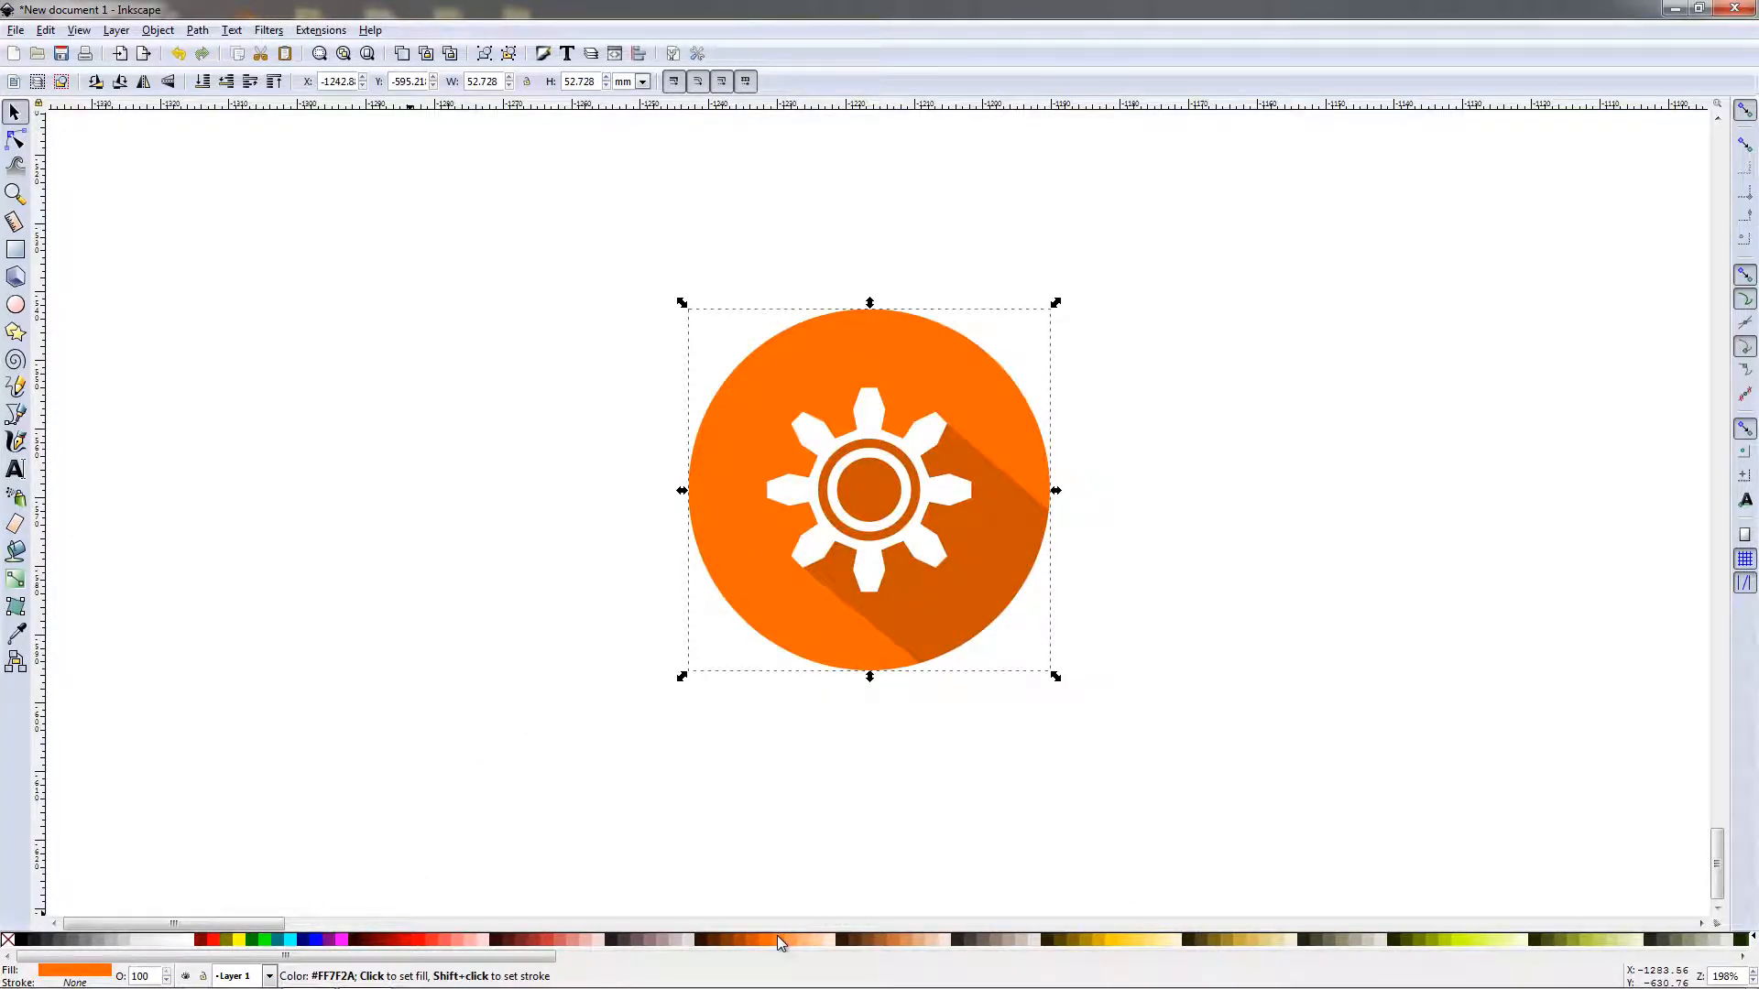
pyautogui.click(851, 846)
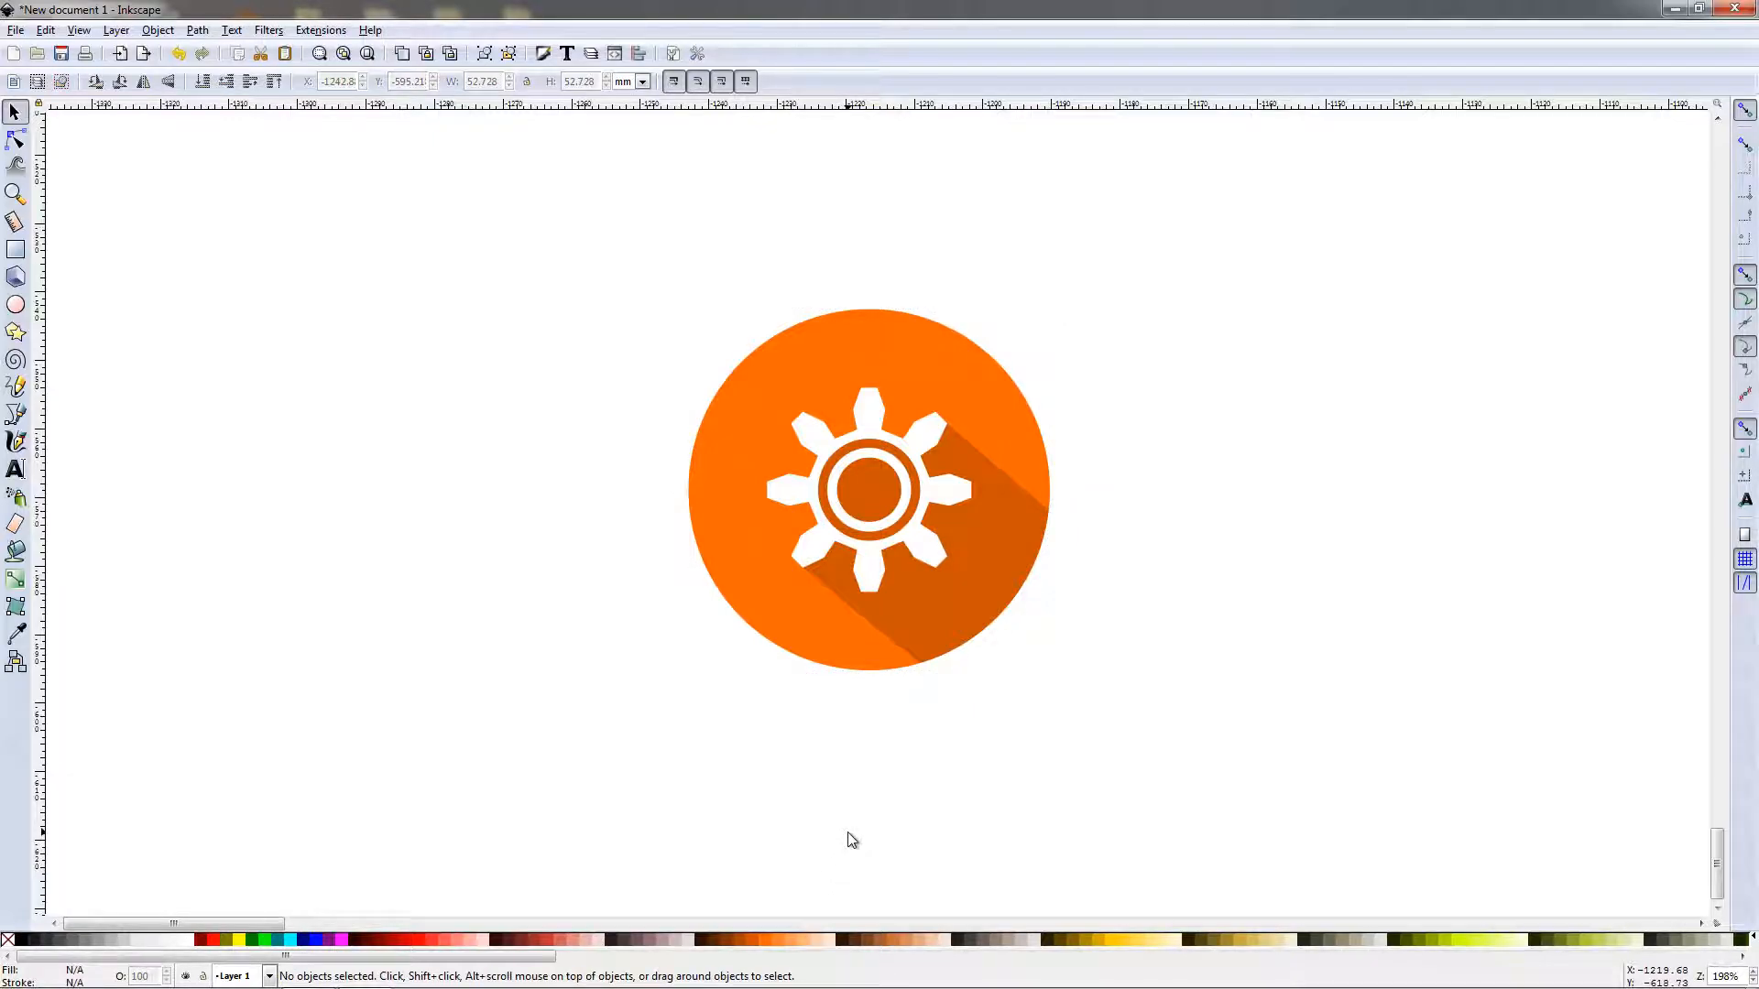